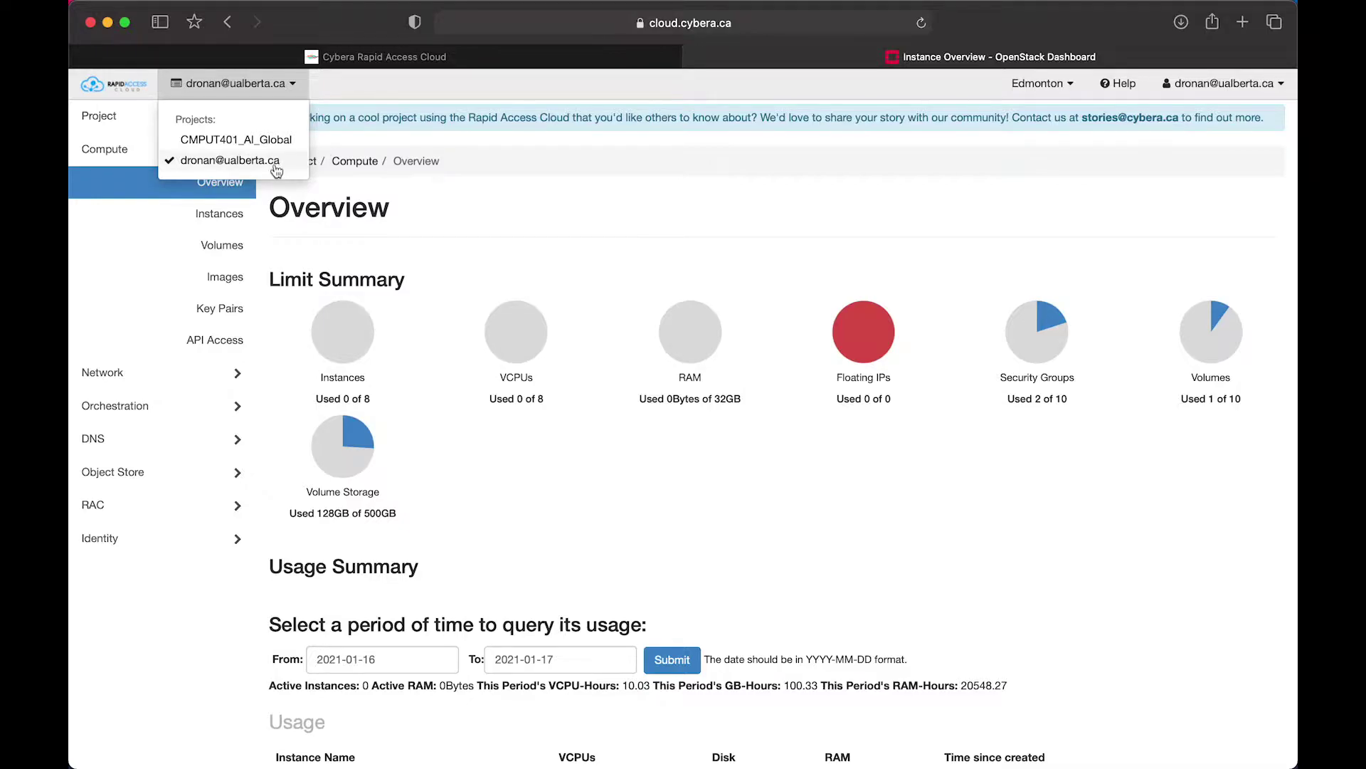
Step: Create a key pair named cybera_tutorial and save its private key as cybera_tutorial.pem in Downloads
click(274, 206)
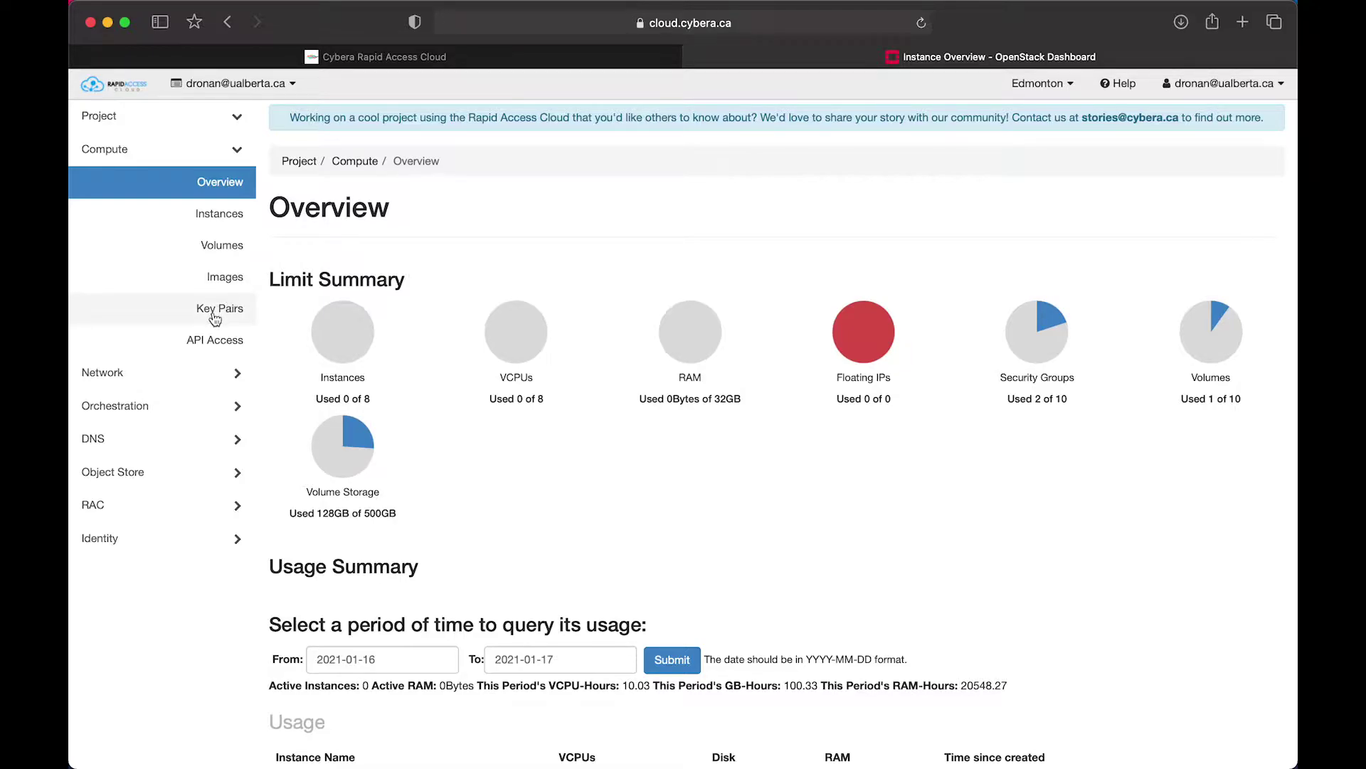
click(179, 314)
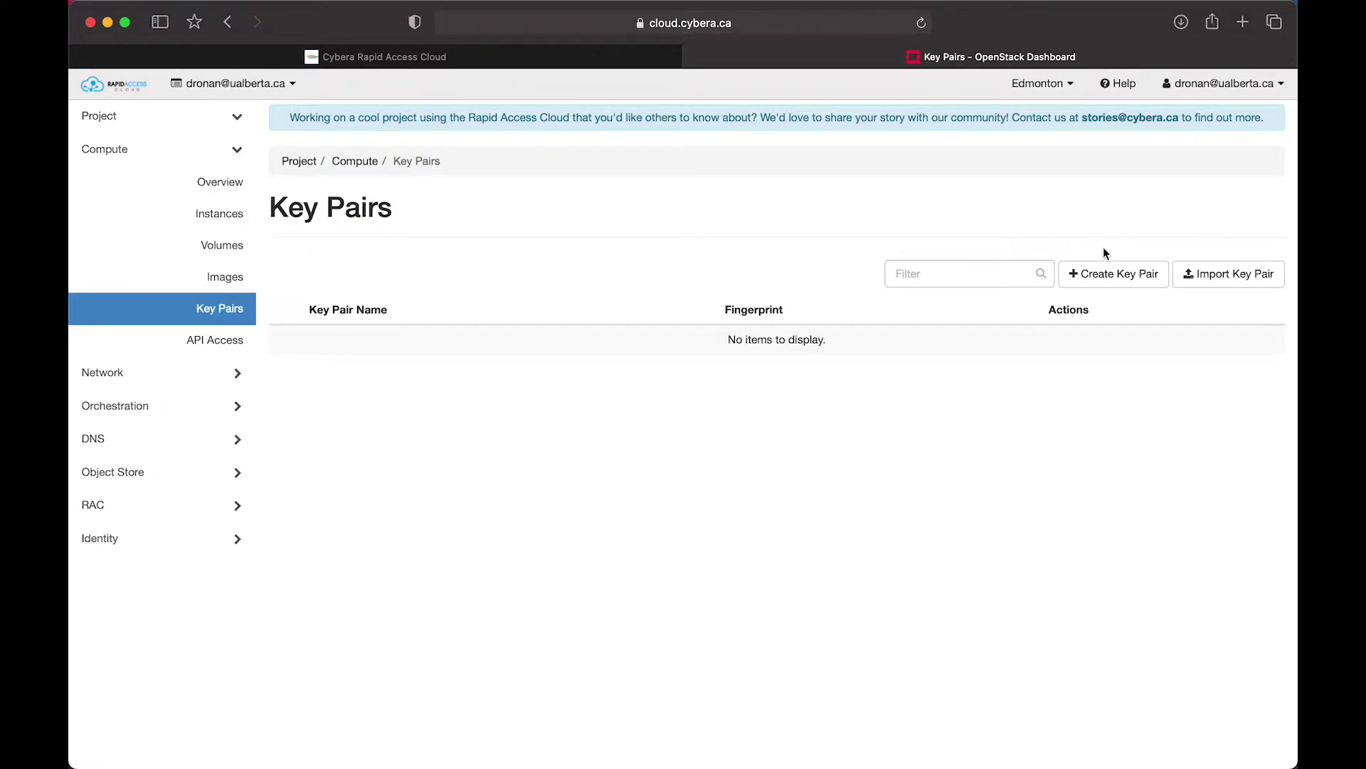
click(1098, 279)
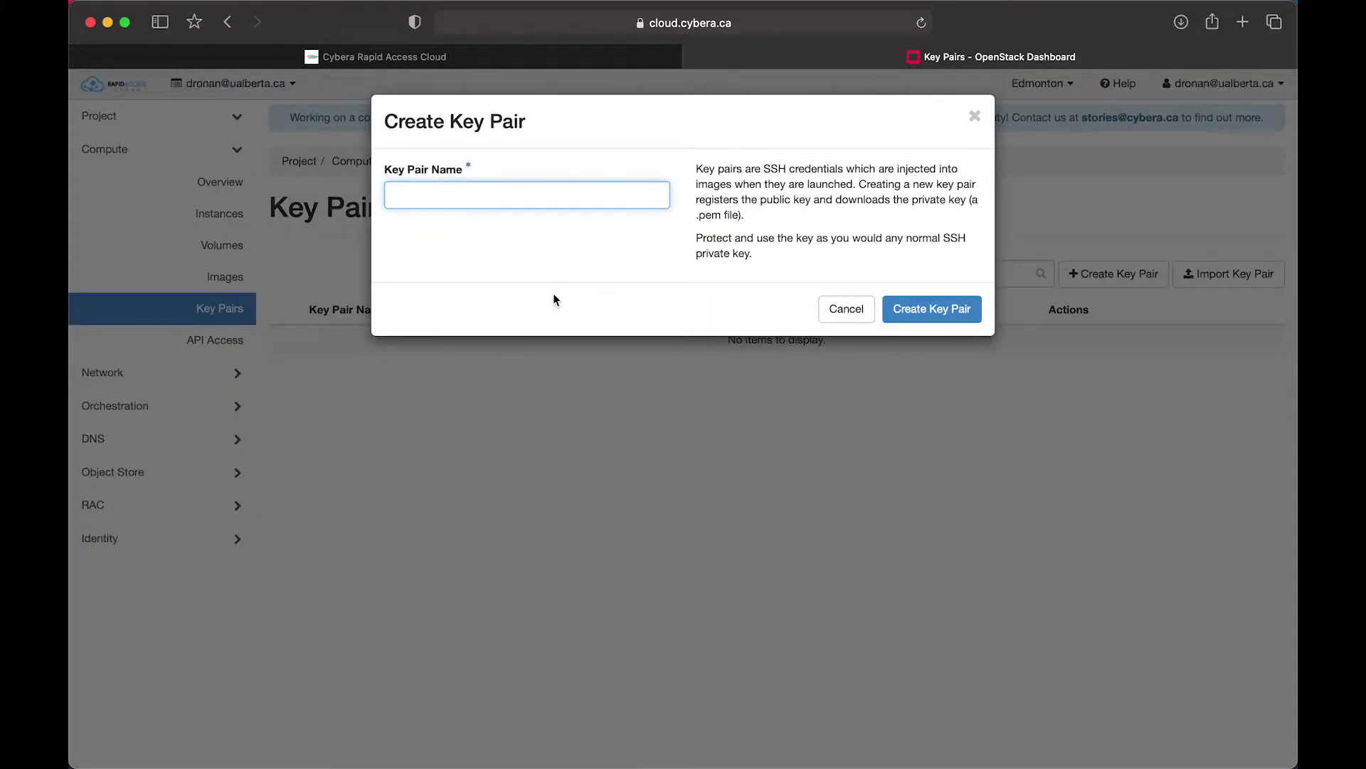
text(cybera_tutorial)
click(913, 309)
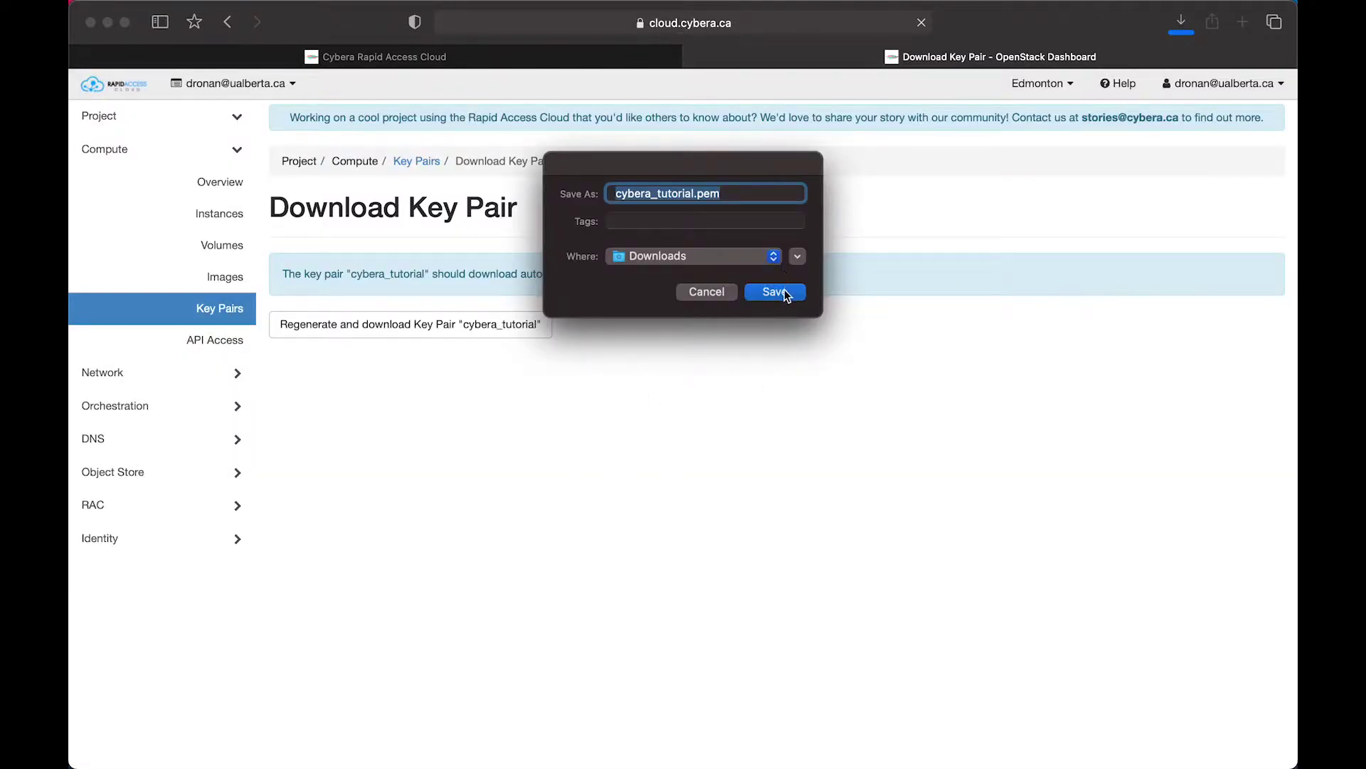
click(785, 293)
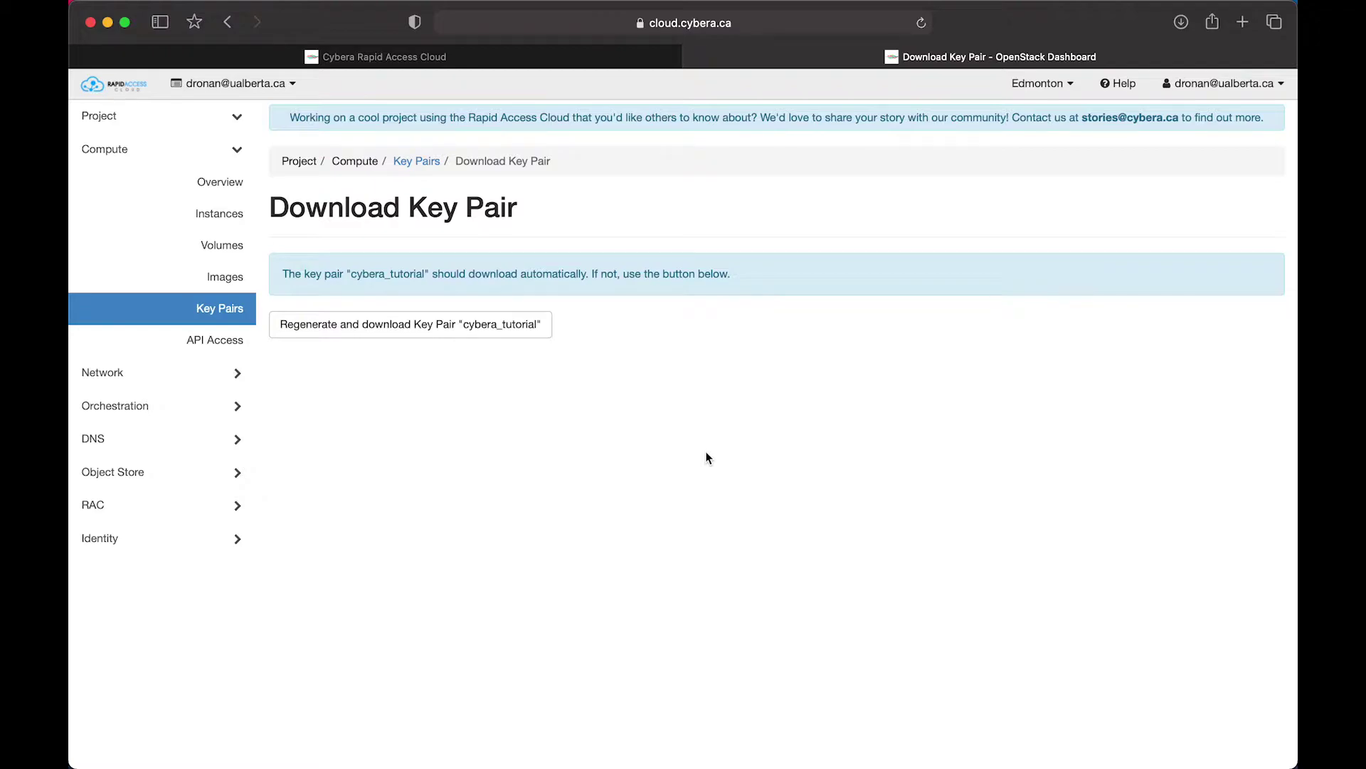
Step: Switch to Terminal and move cybera_tutorial.pem from Downloads into the .ssh folder of the home directory with mv
key(super+Tab)
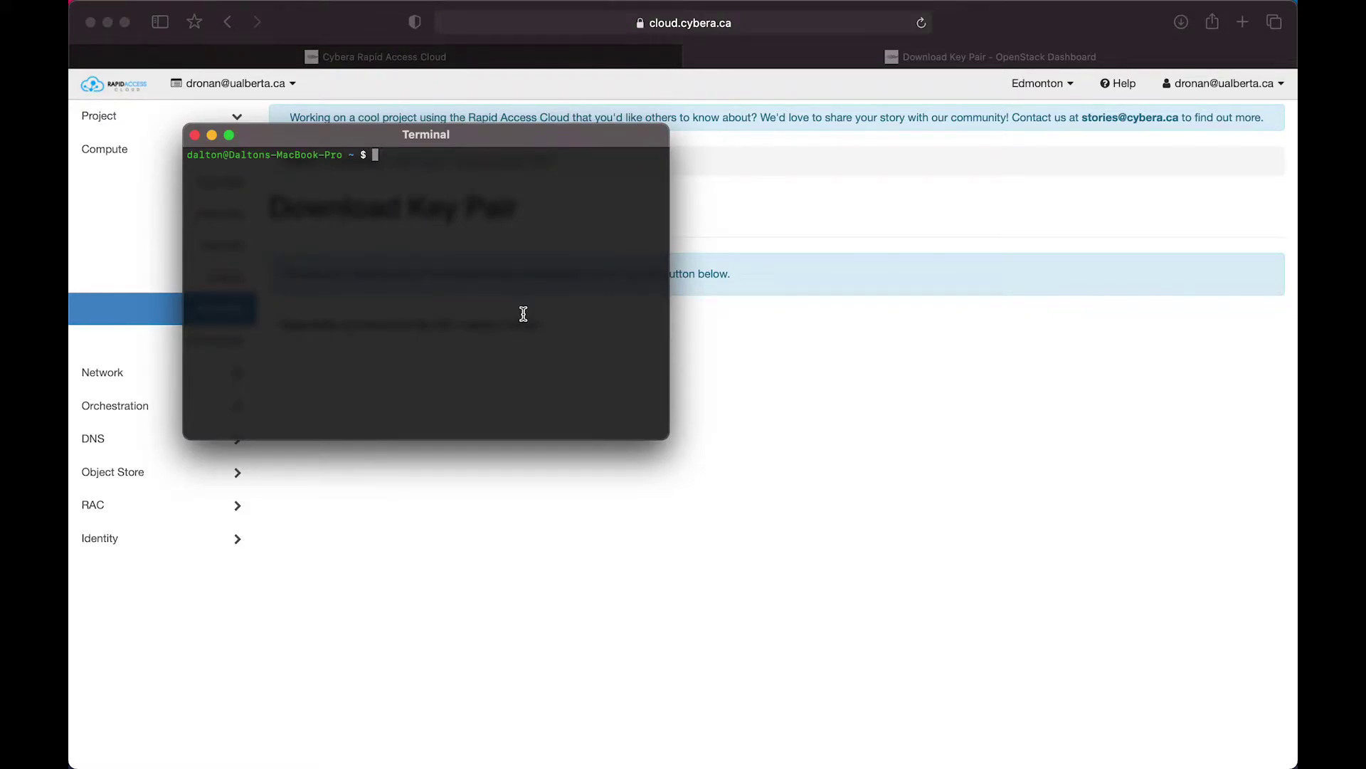
text(mv Dow)
key(Tab)
text(cyb)
key(Tab)
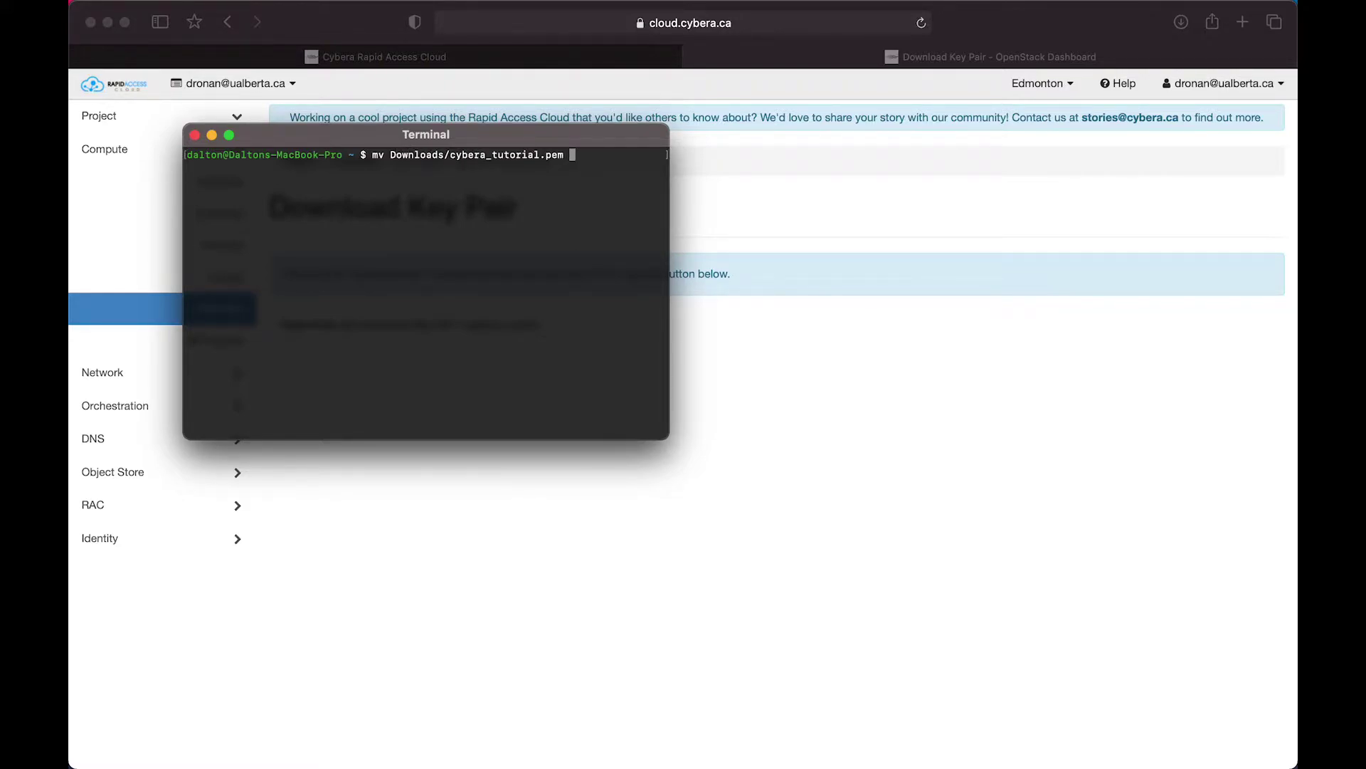
text(/Users/dalton/.ssh)
key(Return)
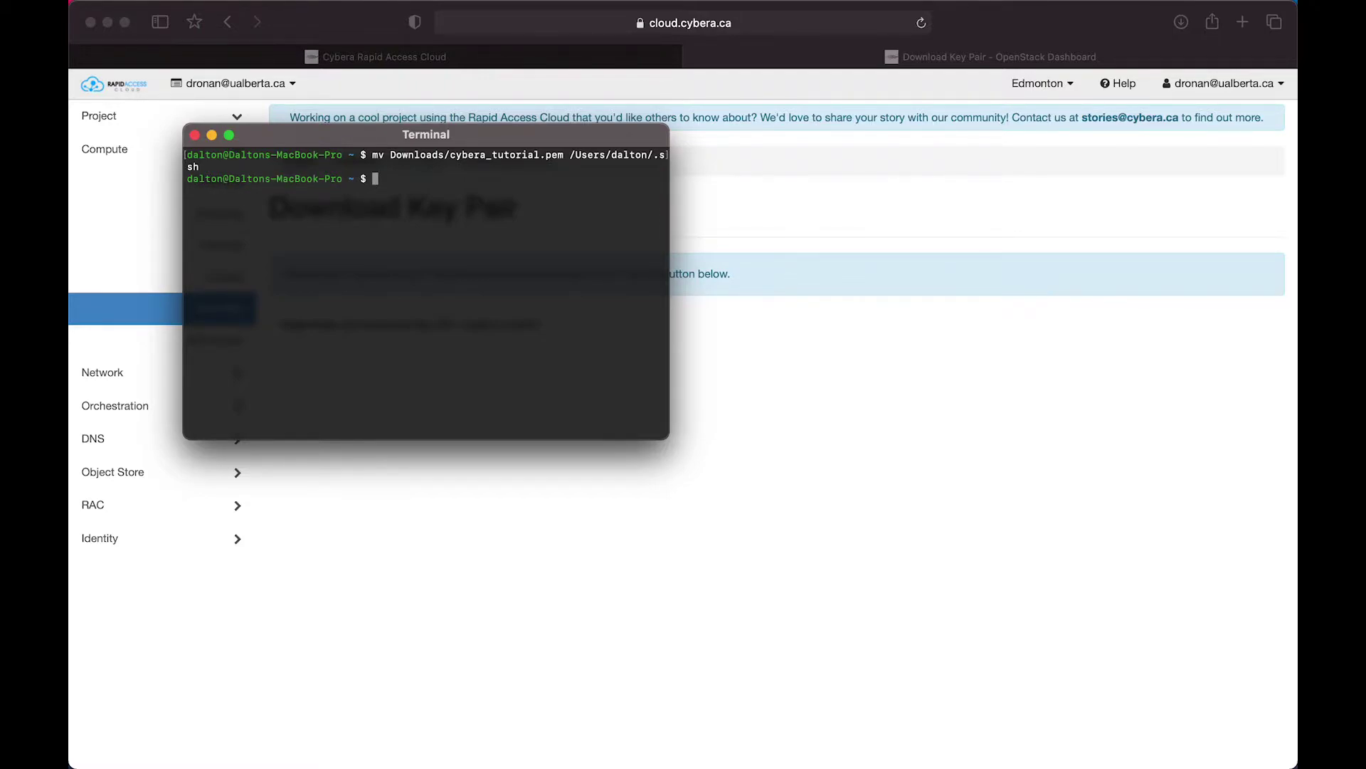
Step: Set the permissions of cybera_tutorial.pem in the .ssh folder to 600 with sudo chmod, entering the account password
text(sudo chmod 600 /Users/dalton/c)
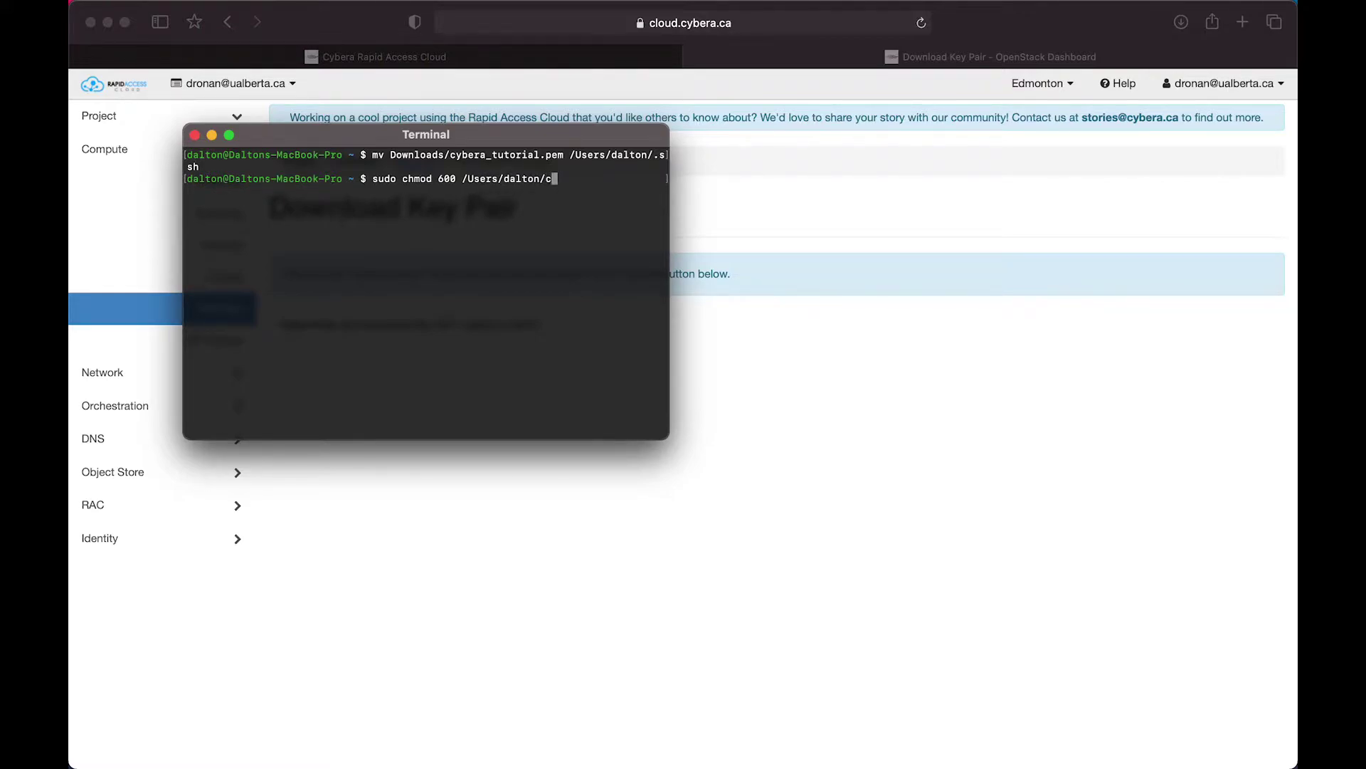
key(BackSpace)
text(.ssh/cy)
key(Tab)
key(Return)
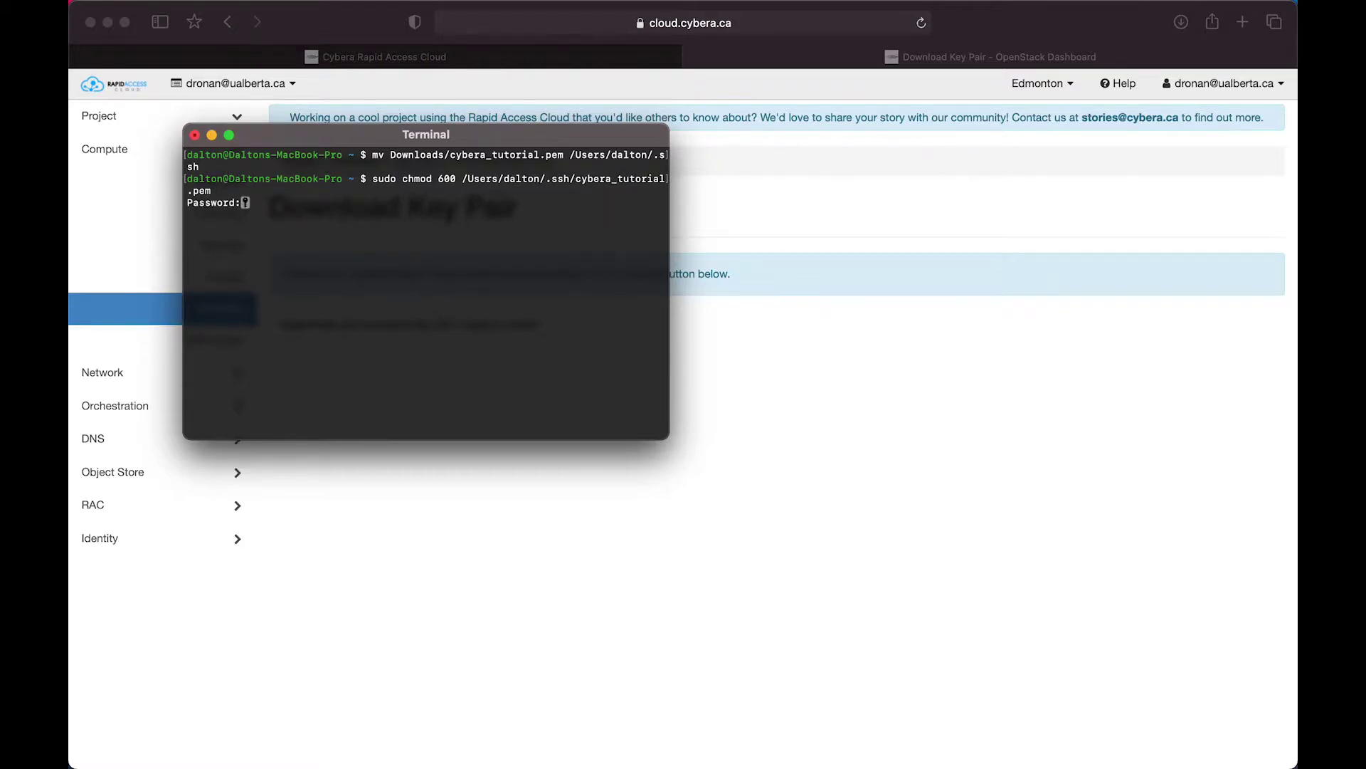
key(Return)
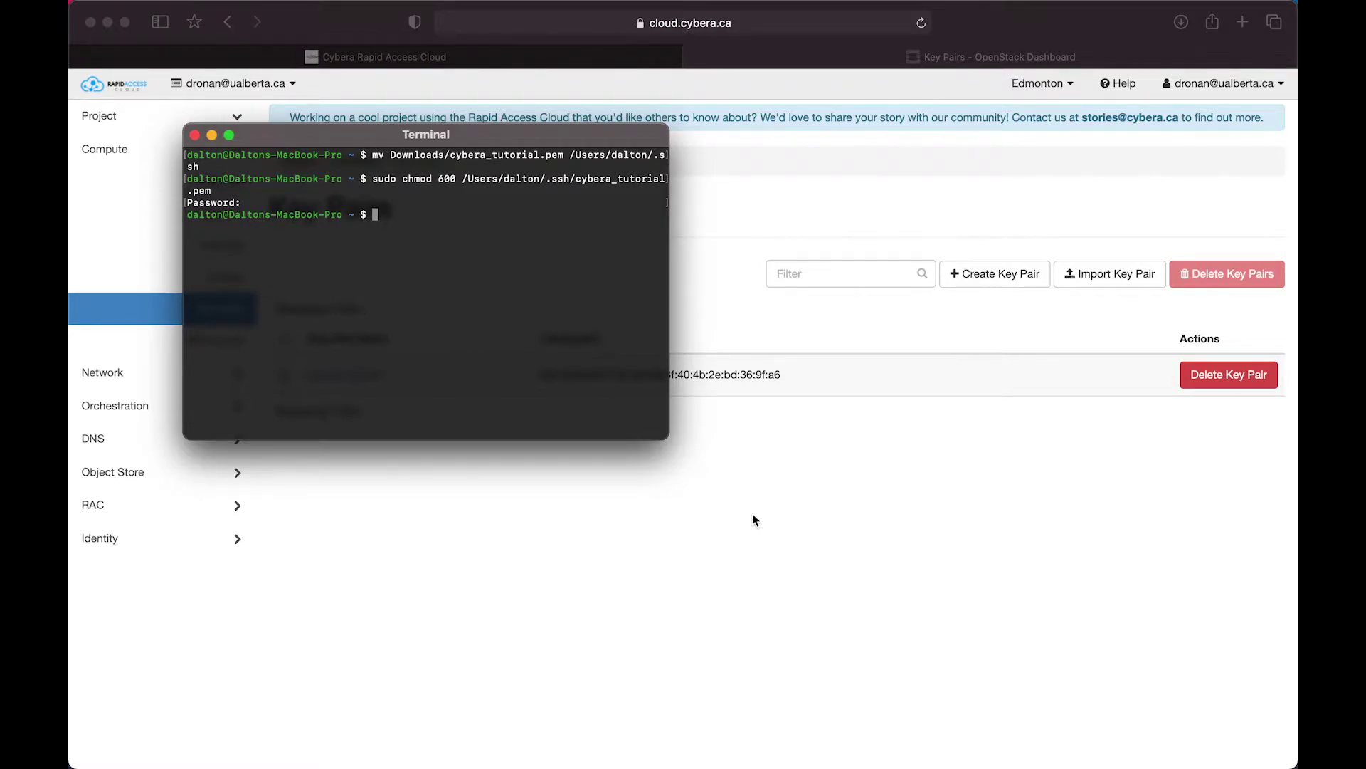
Step: Return to the OpenStack dashboard in the browser and open the rules of the default network security group
click(753, 515)
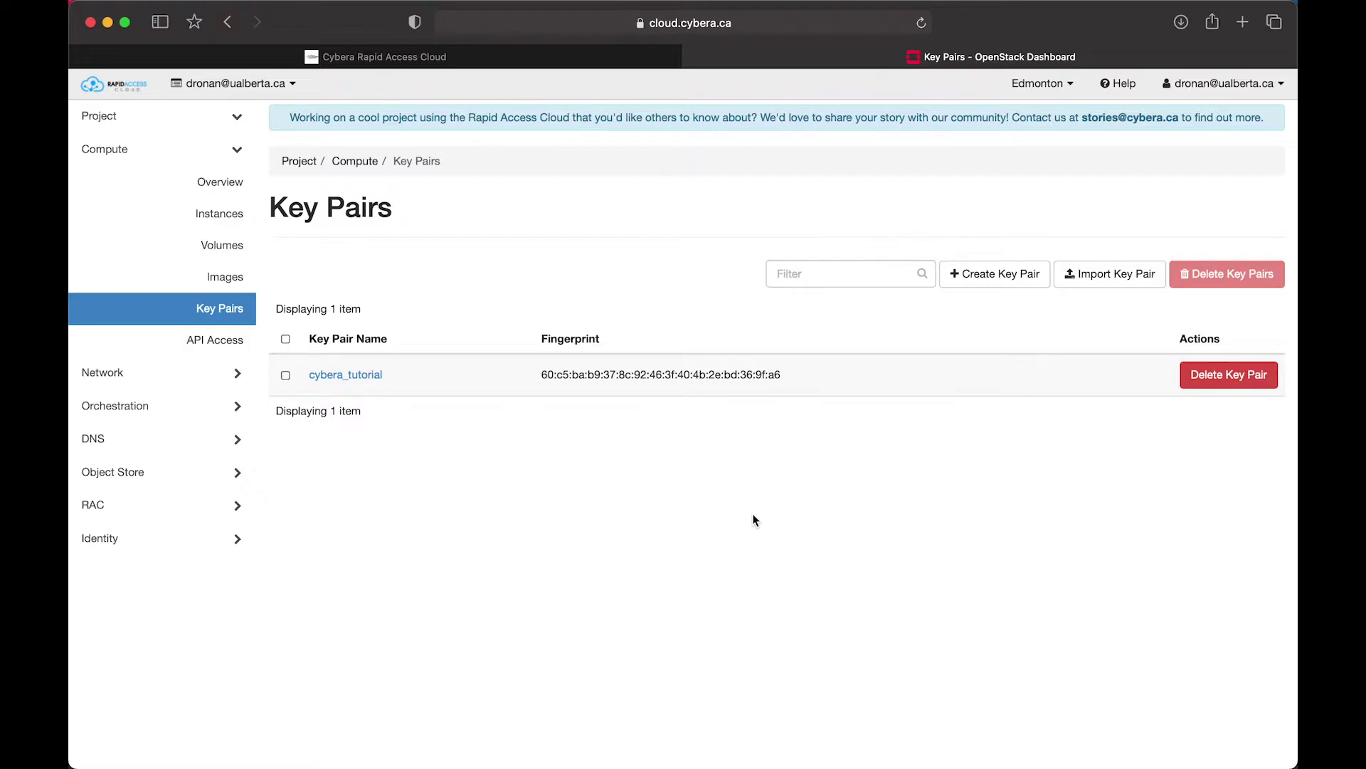
click(196, 372)
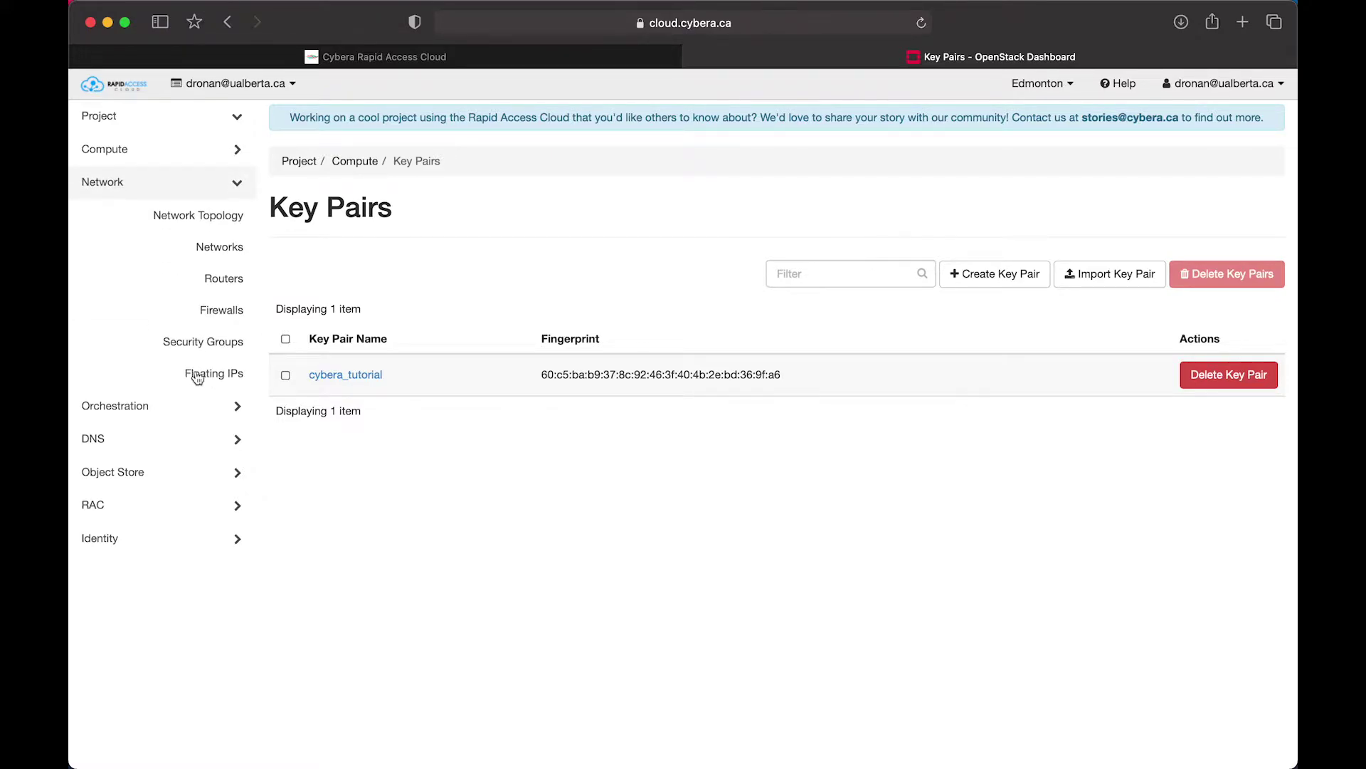
click(219, 347)
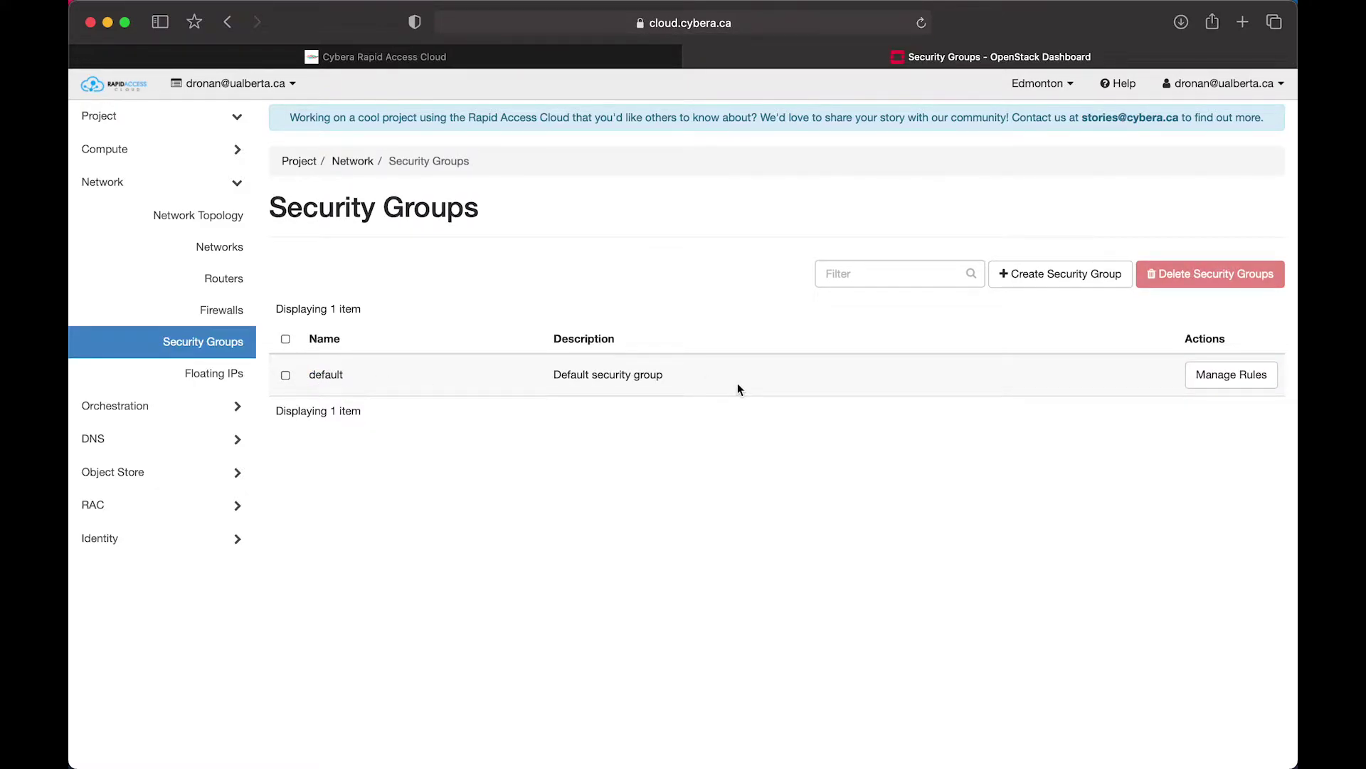
click(1243, 374)
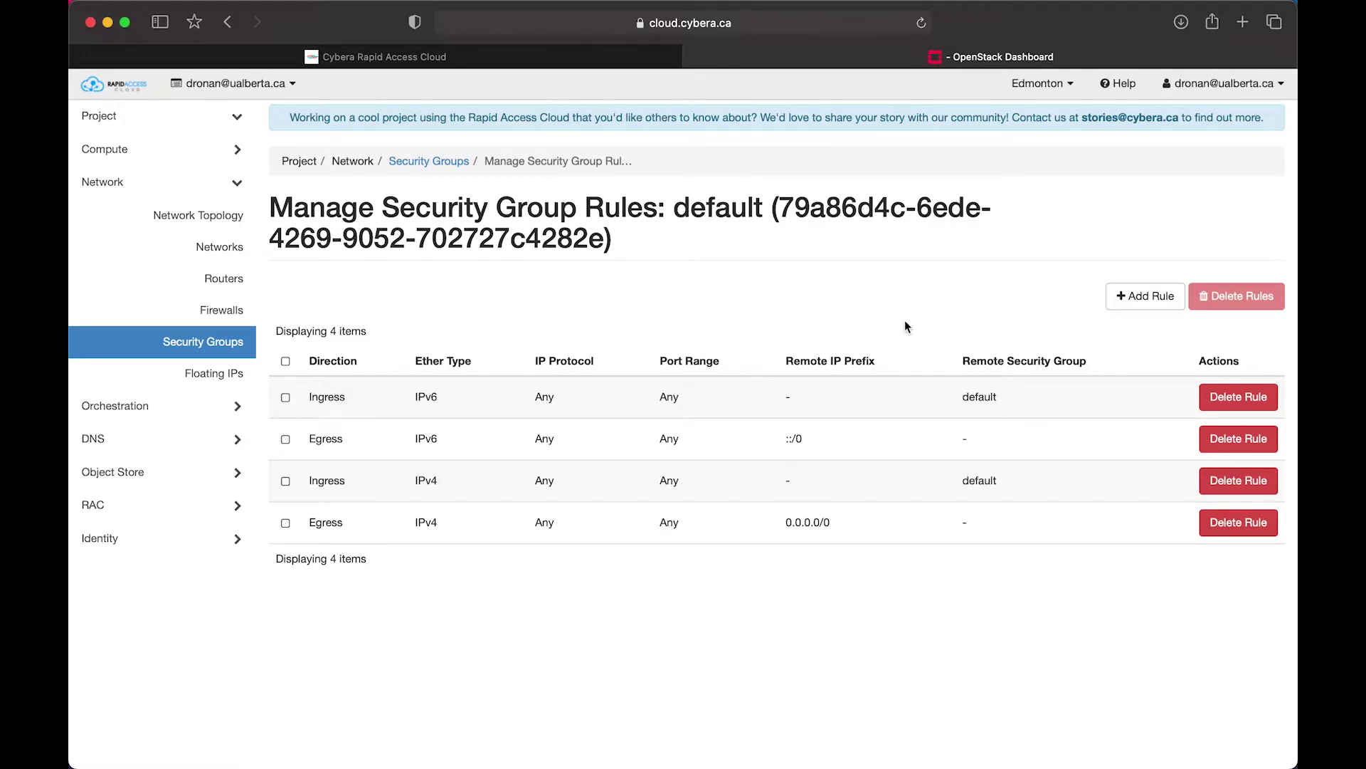
Step: Add an SSH rule with CIDR 0.0.0.0/0 to the default security group and review its entry
click(1136, 297)
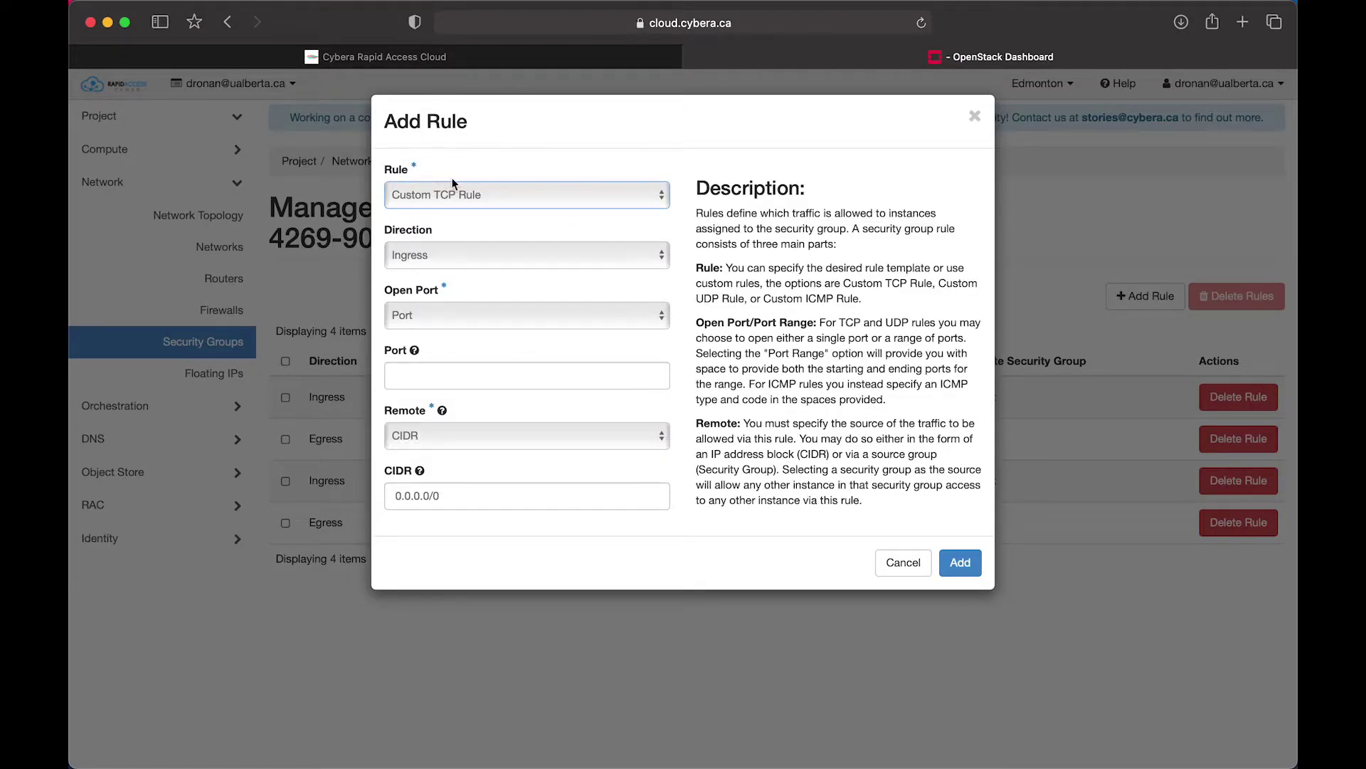
click(485, 195)
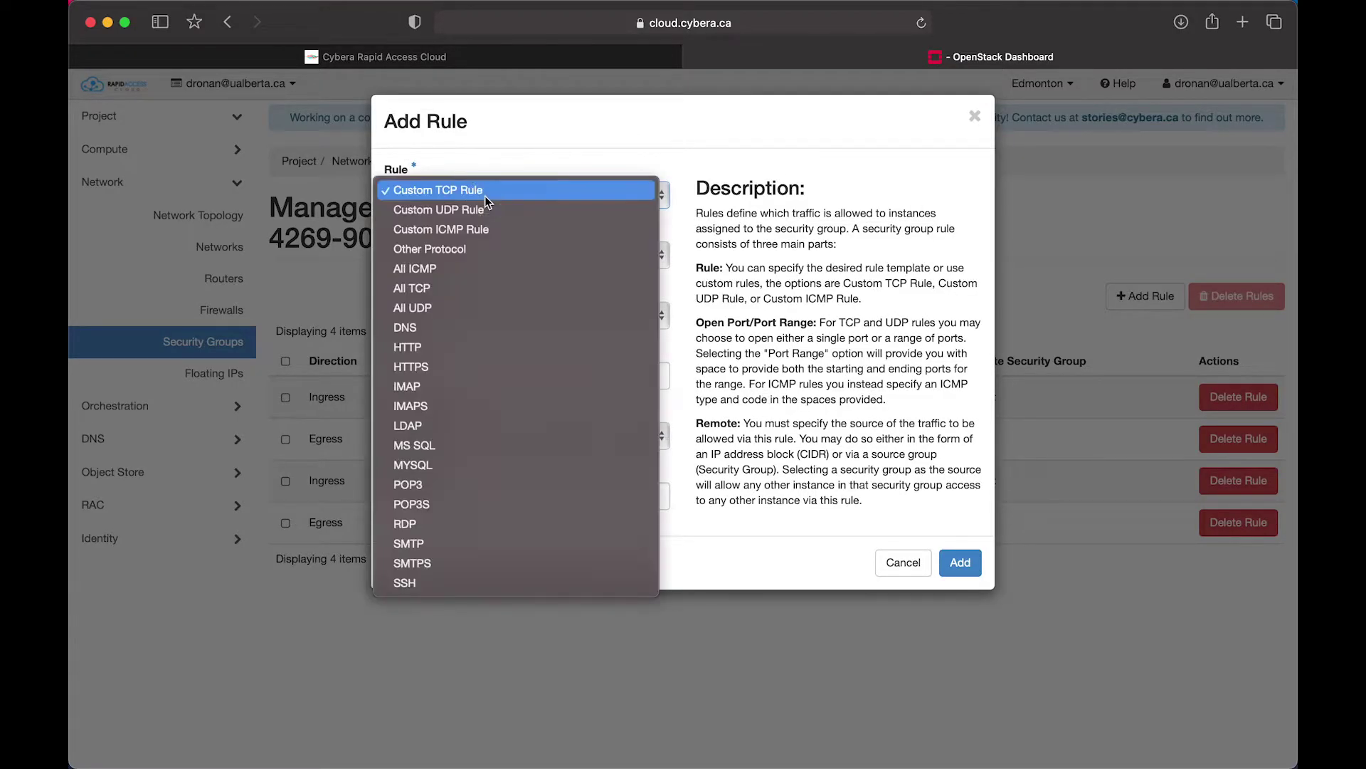
click(438, 587)
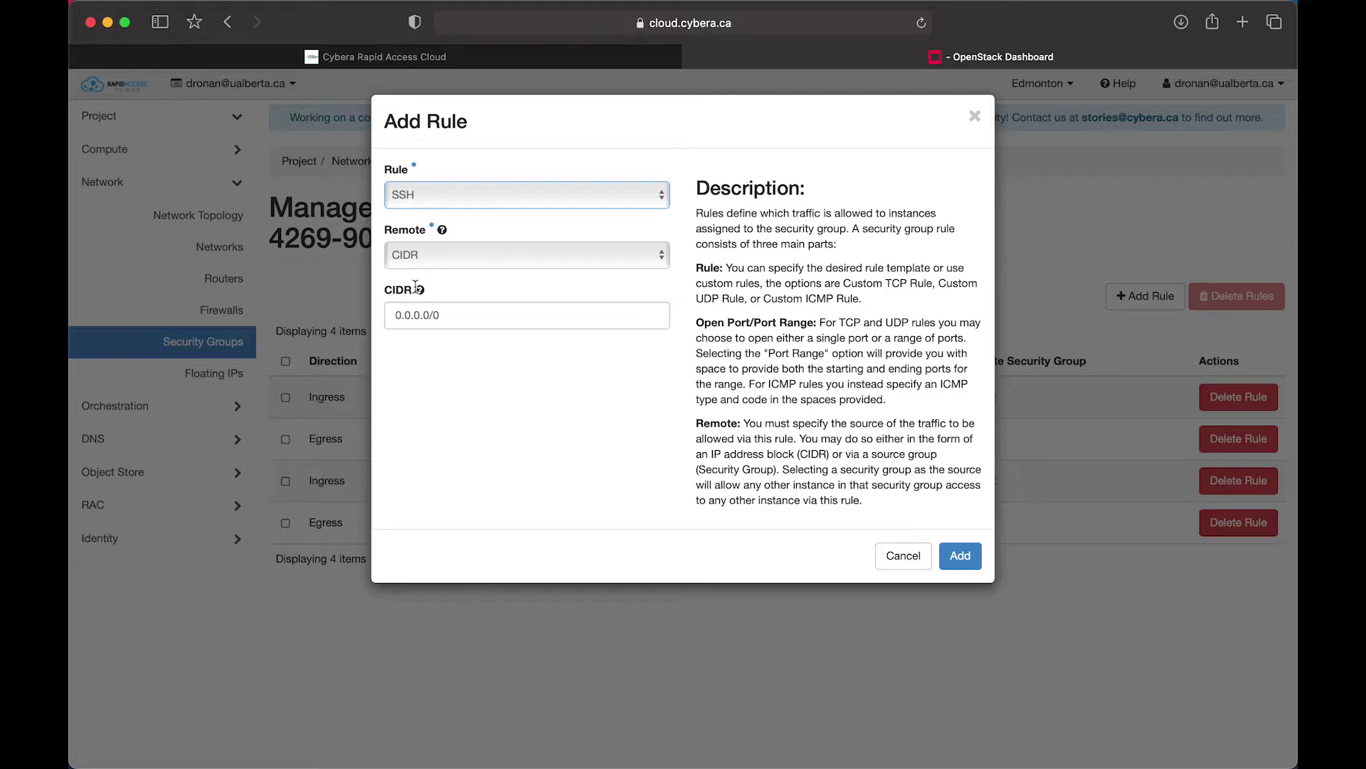
click(398, 315)
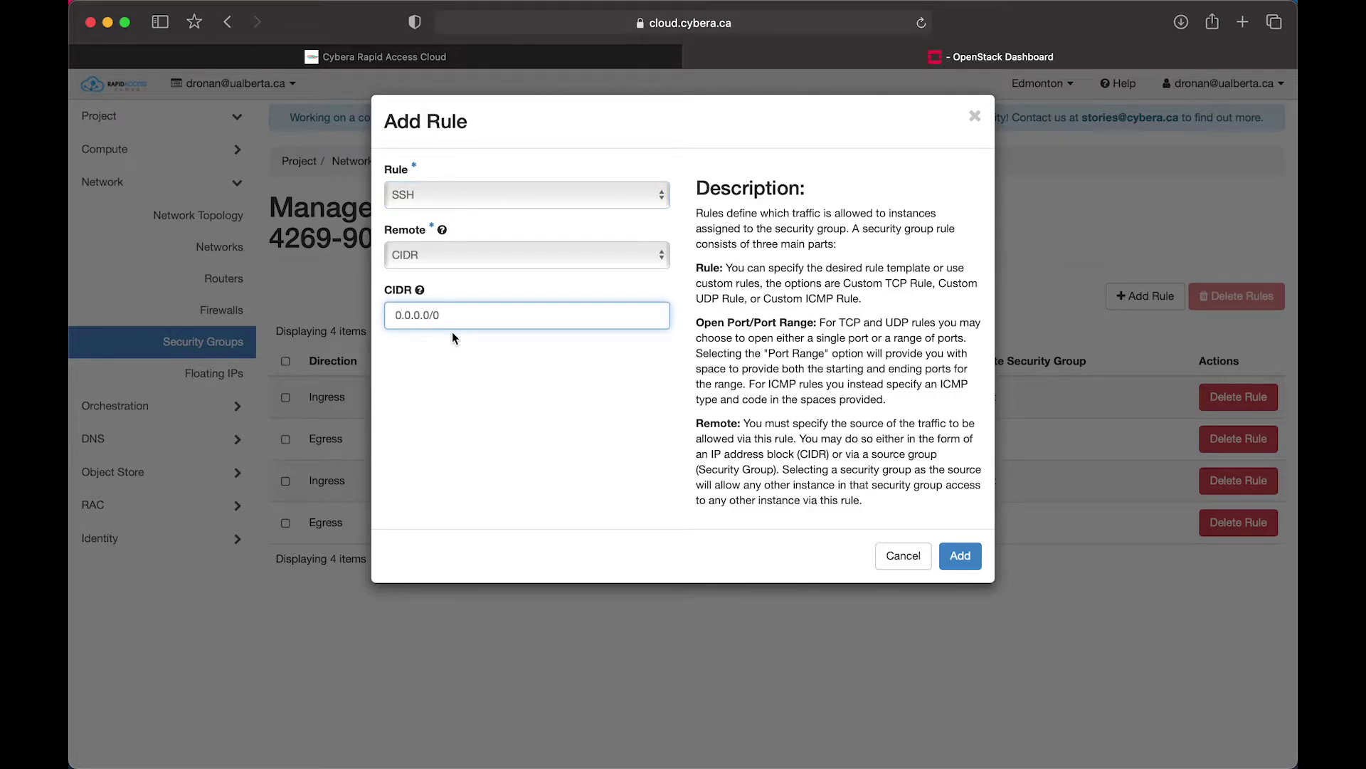
key(Right)
key(Right)
key(Right)
key(Right)
key(Right)
click(982, 559)
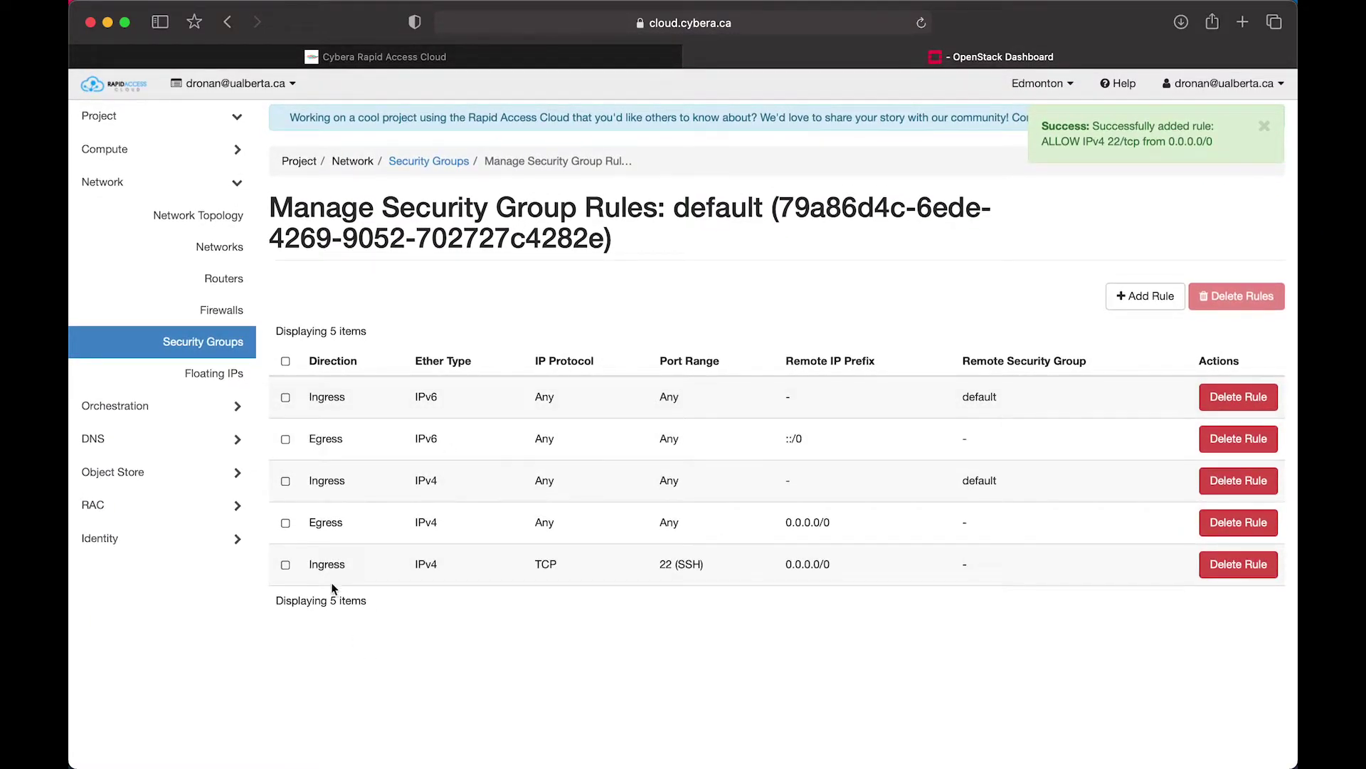
drag(295, 563, 438, 563)
drag(663, 563, 842, 568)
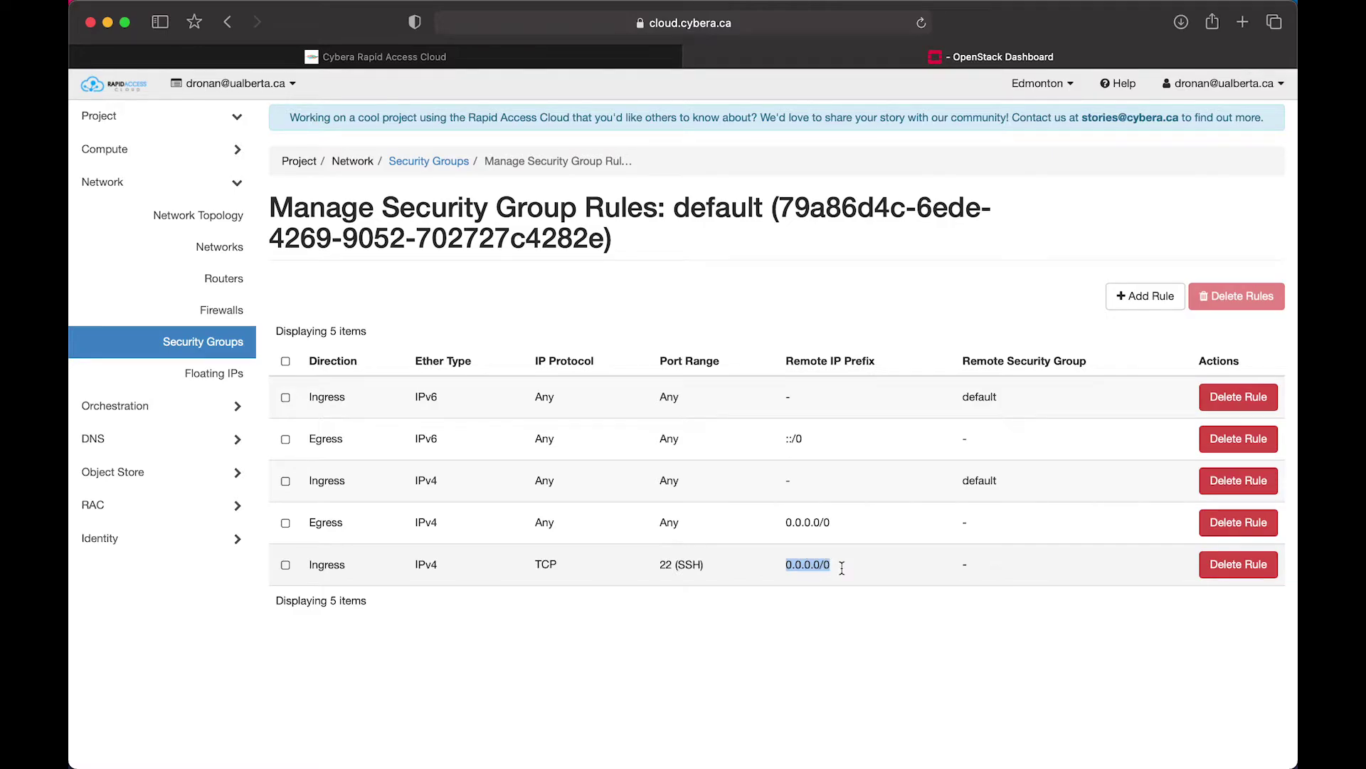
click(841, 568)
Step: Add a second SSH rule to the default security group with the IPv6 CIDR ::/0
click(1146, 296)
click(652, 202)
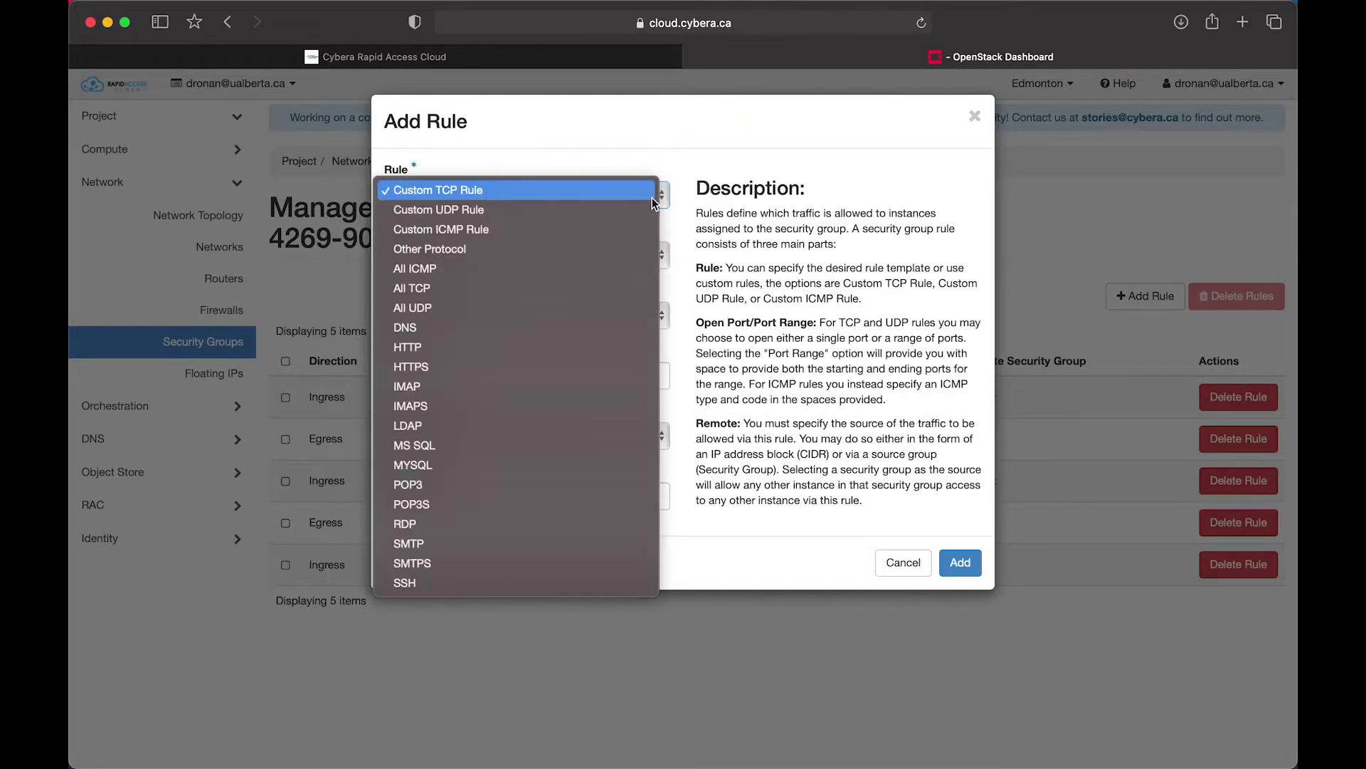
click(442, 584)
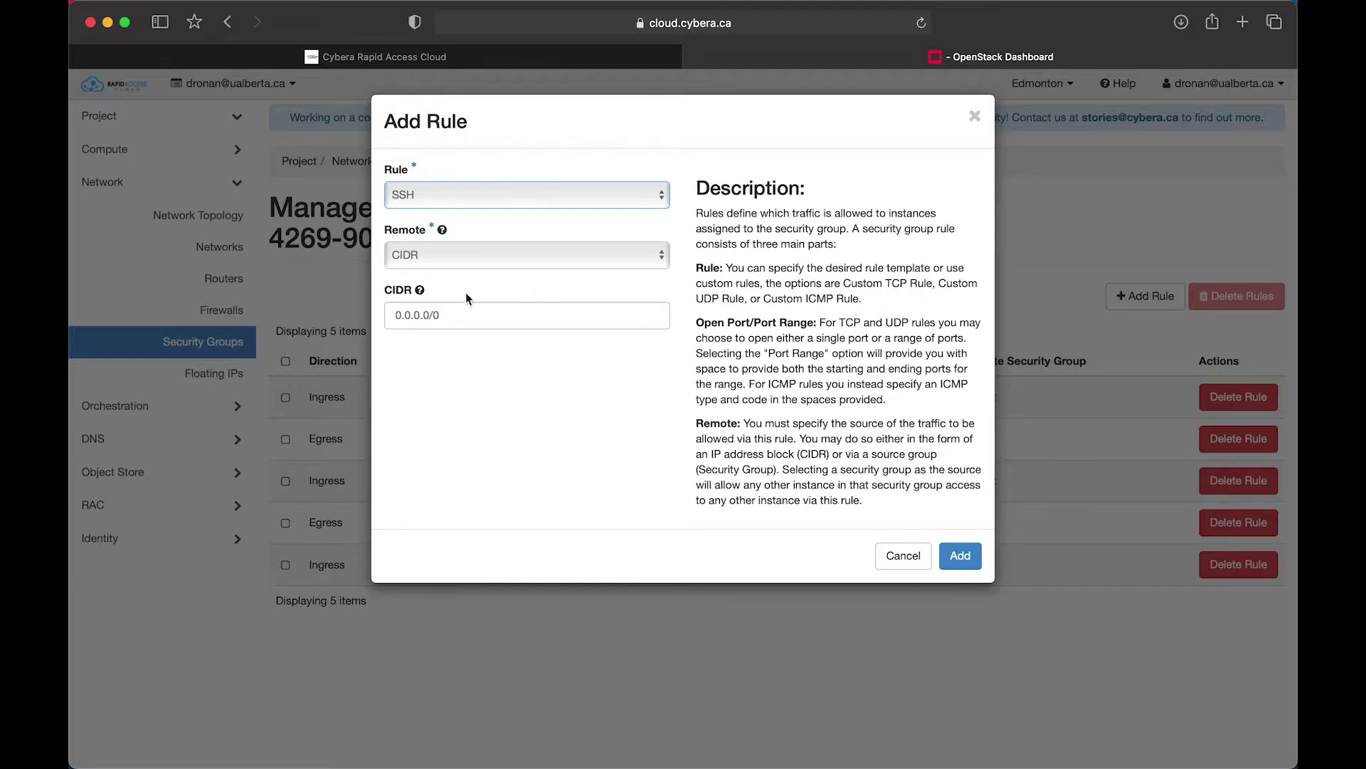
drag(431, 315, 191, 328)
click(429, 315)
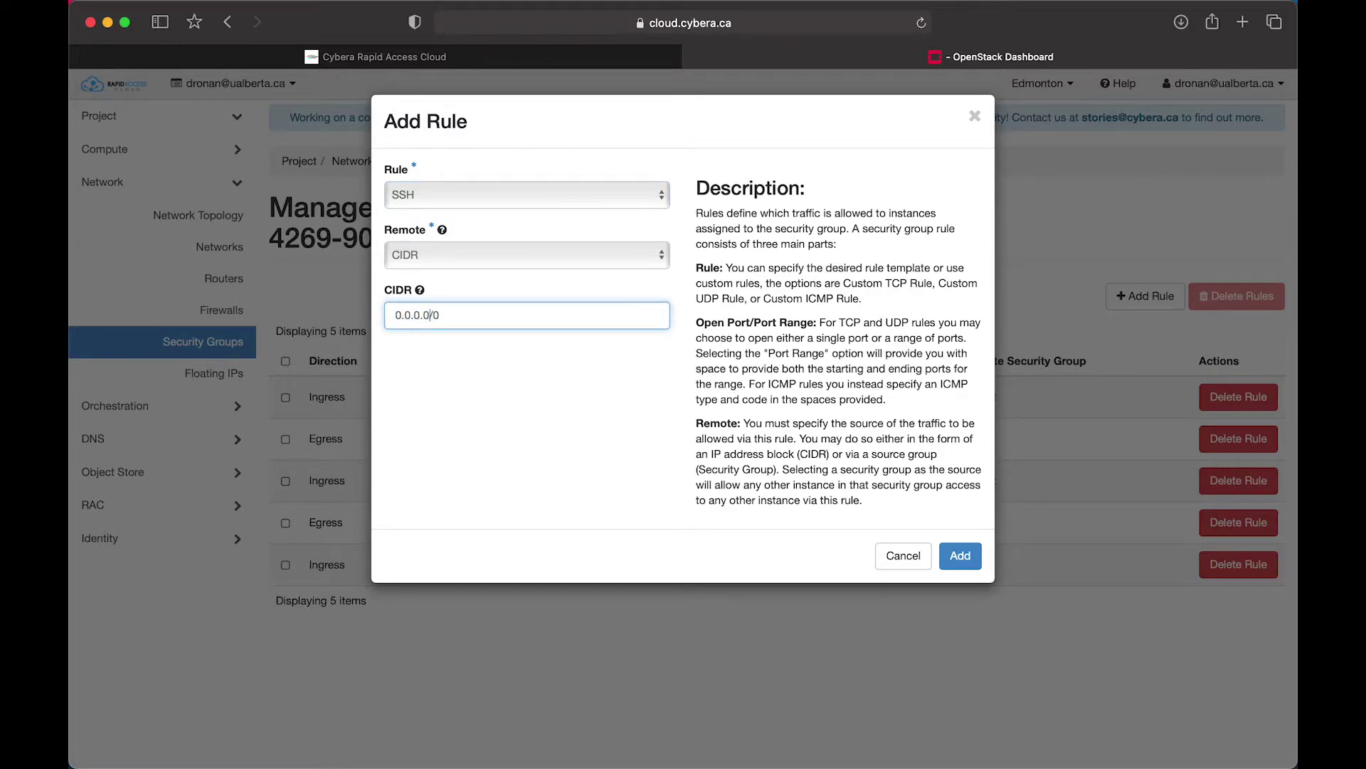
key(BackSpace)
key(BackSpace)
key(BackSpace)
key(BackSpace)
key(BackSpace)
key(BackSpace)
key(BackSpace)
text(::)
click(966, 566)
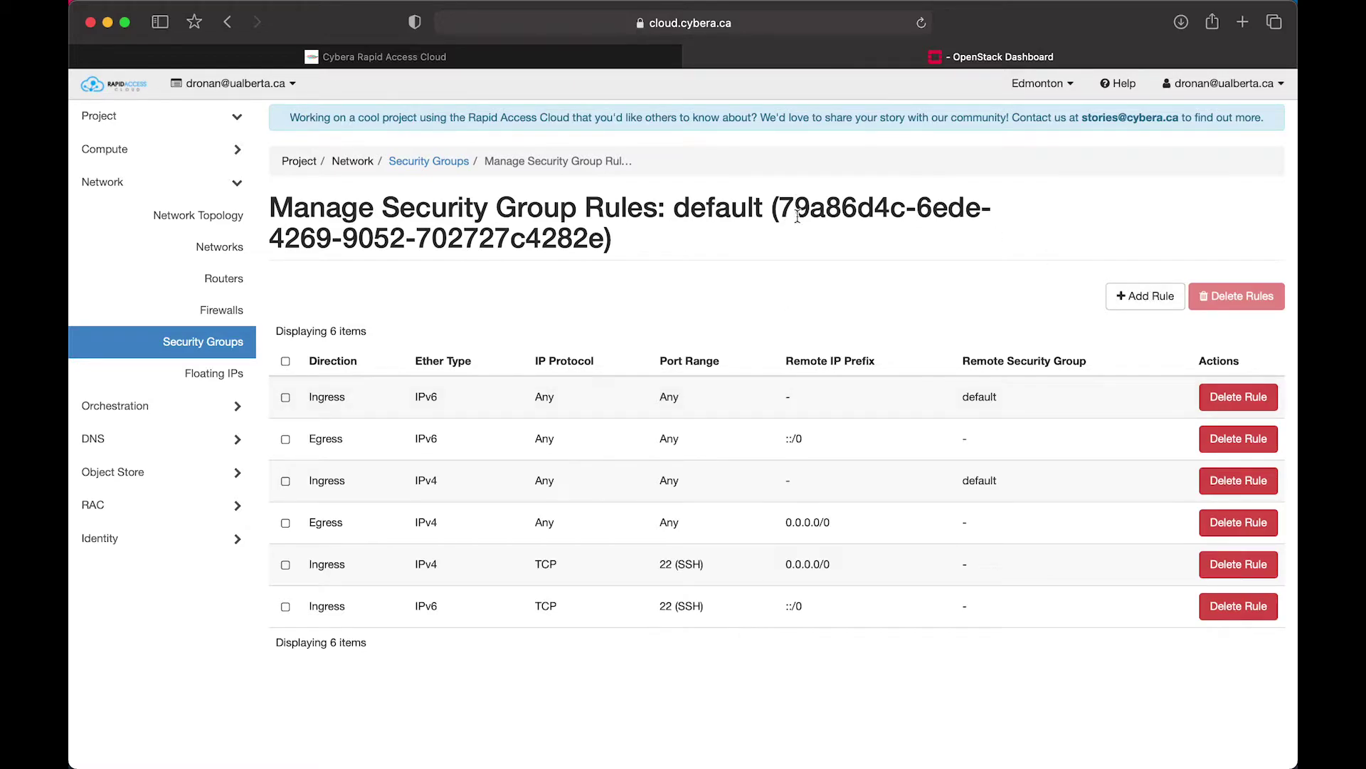
Step: Add an All ICMP ingress rule with CIDR 0.0.0.0/0 to the default security group
click(1130, 296)
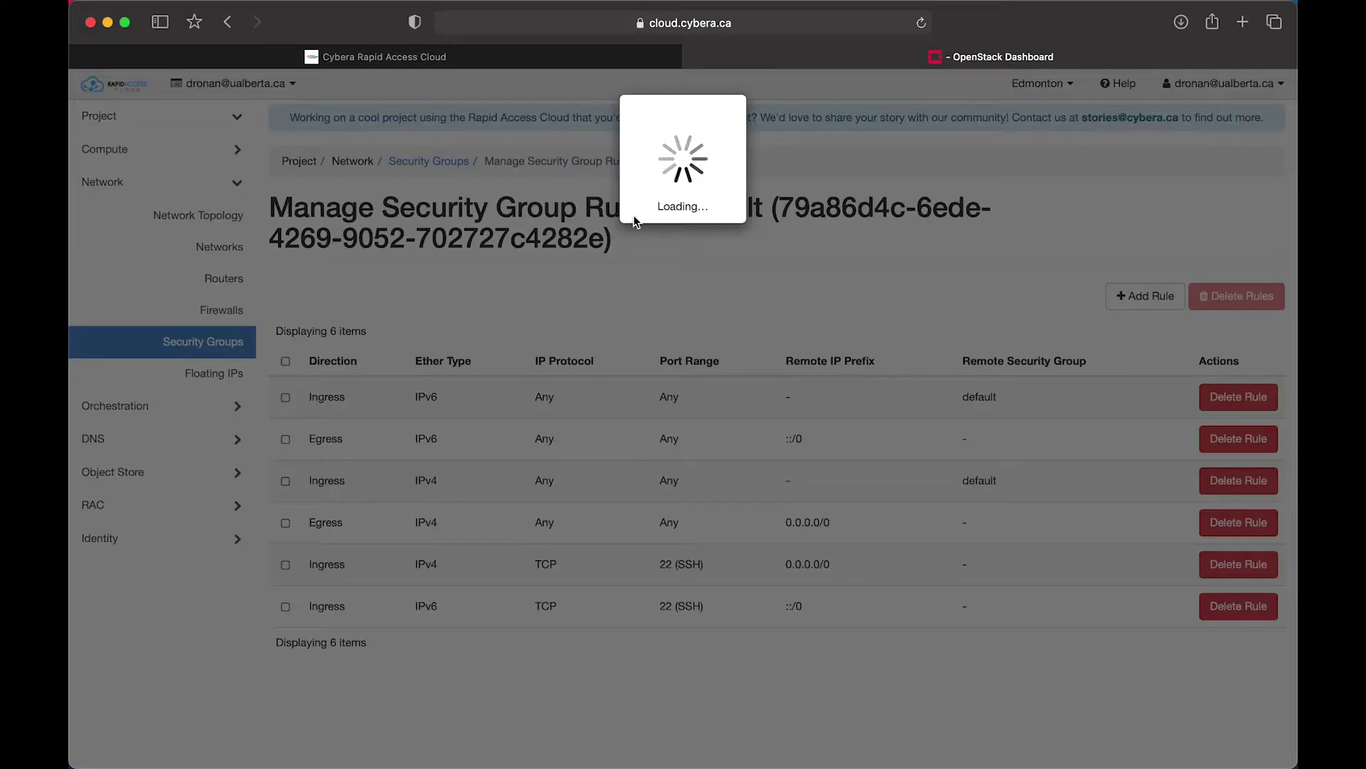
click(562, 190)
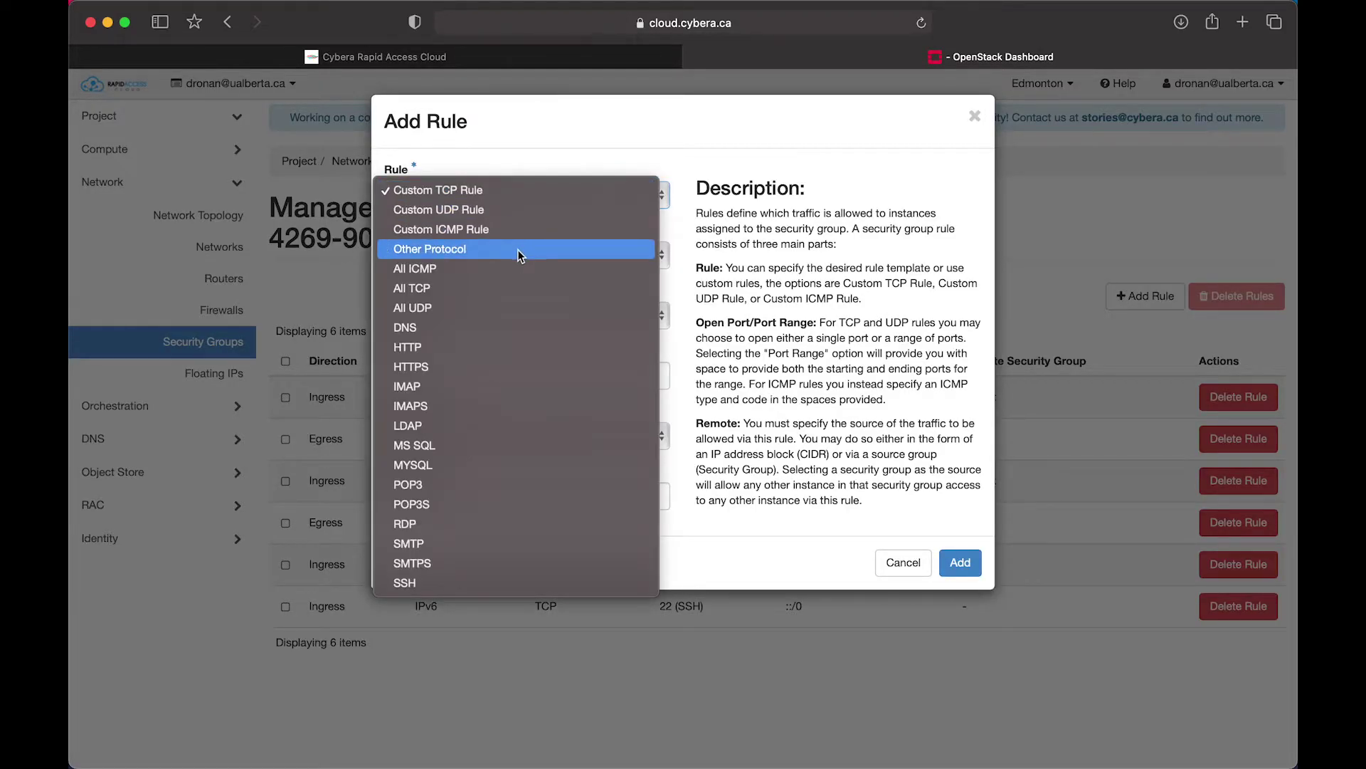
click(512, 268)
click(464, 382)
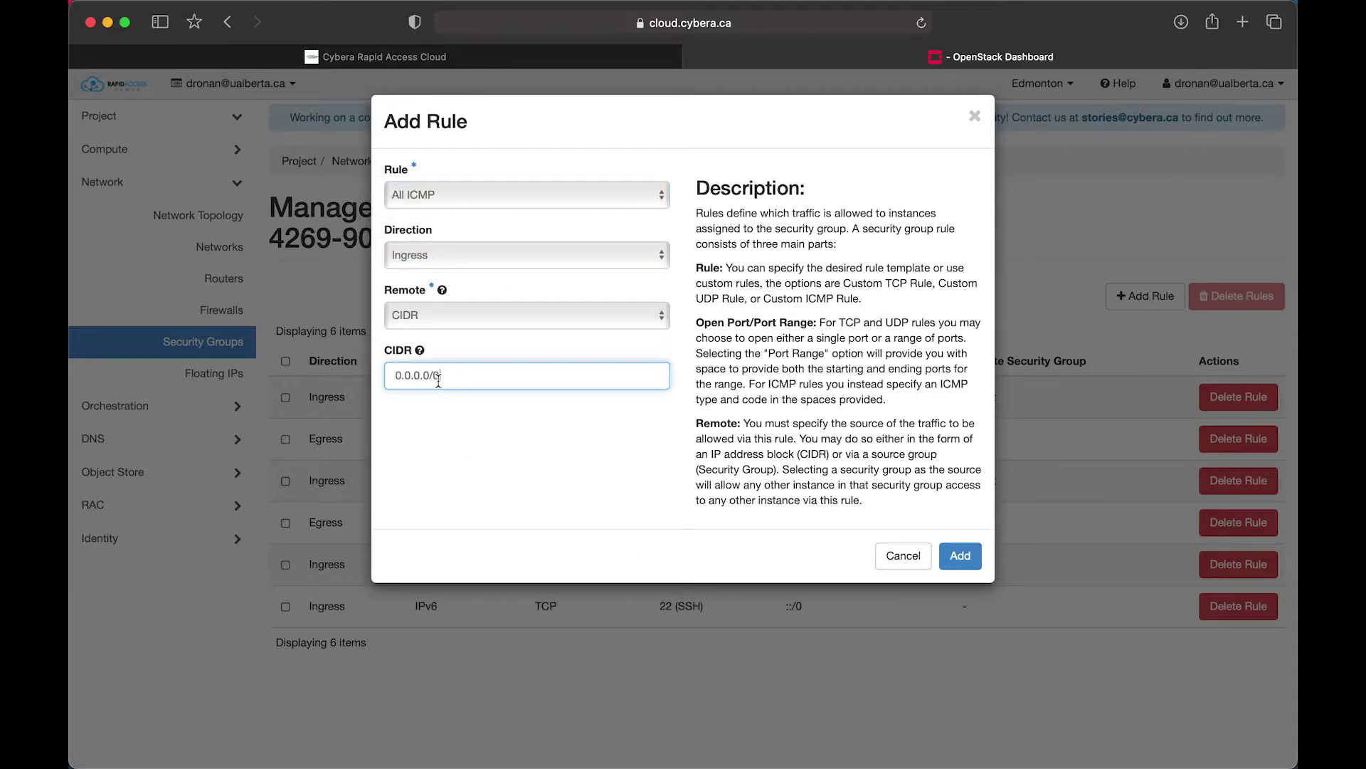
click(970, 569)
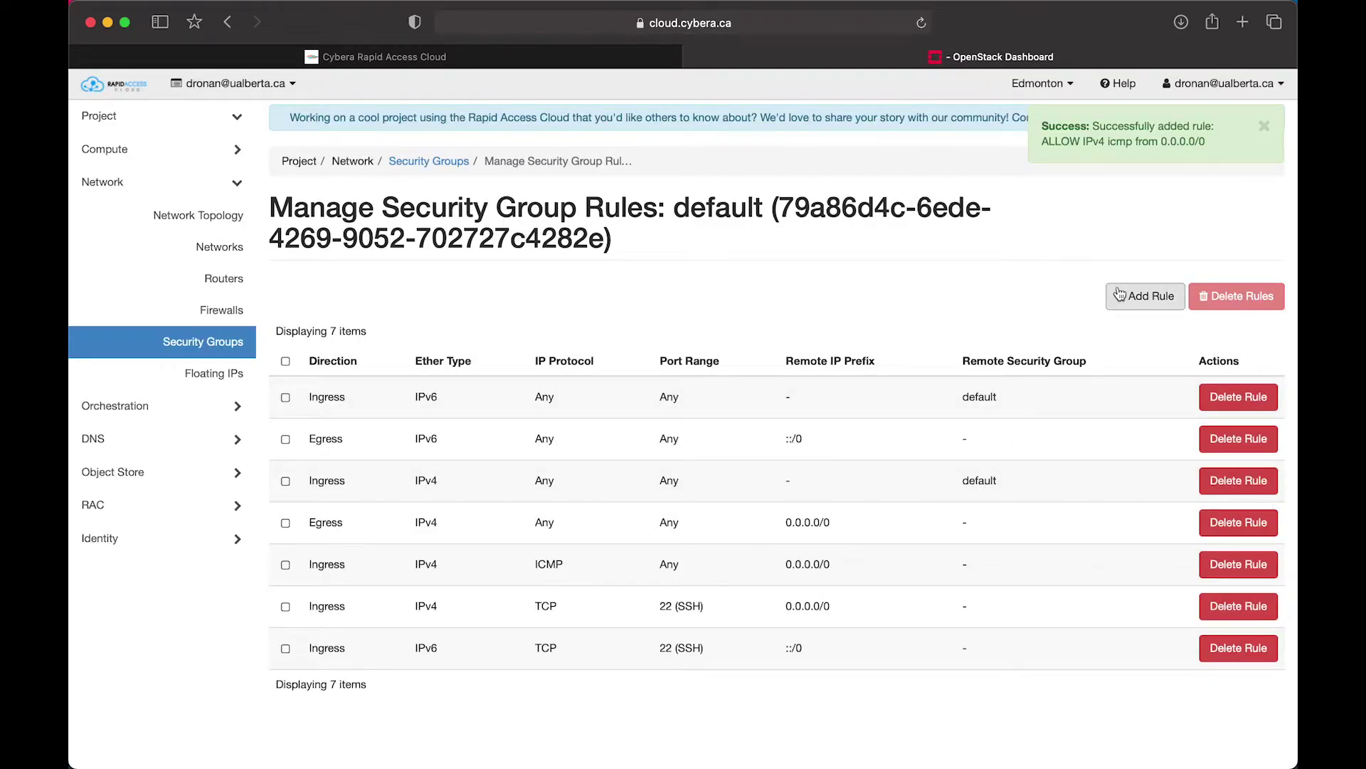
Step: Add an All ICMP ingress rule with the IPv6 CIDR ::/0 to the default security group
click(1119, 294)
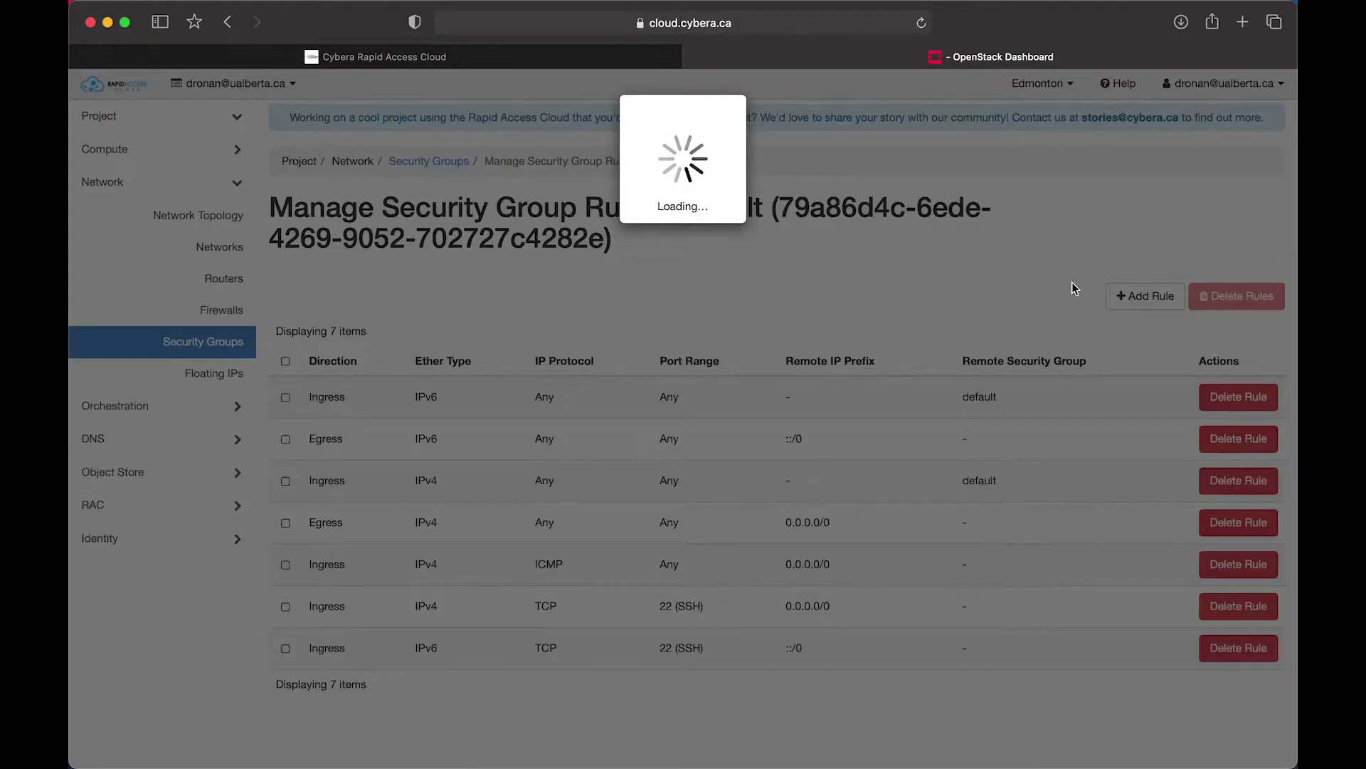
click(580, 189)
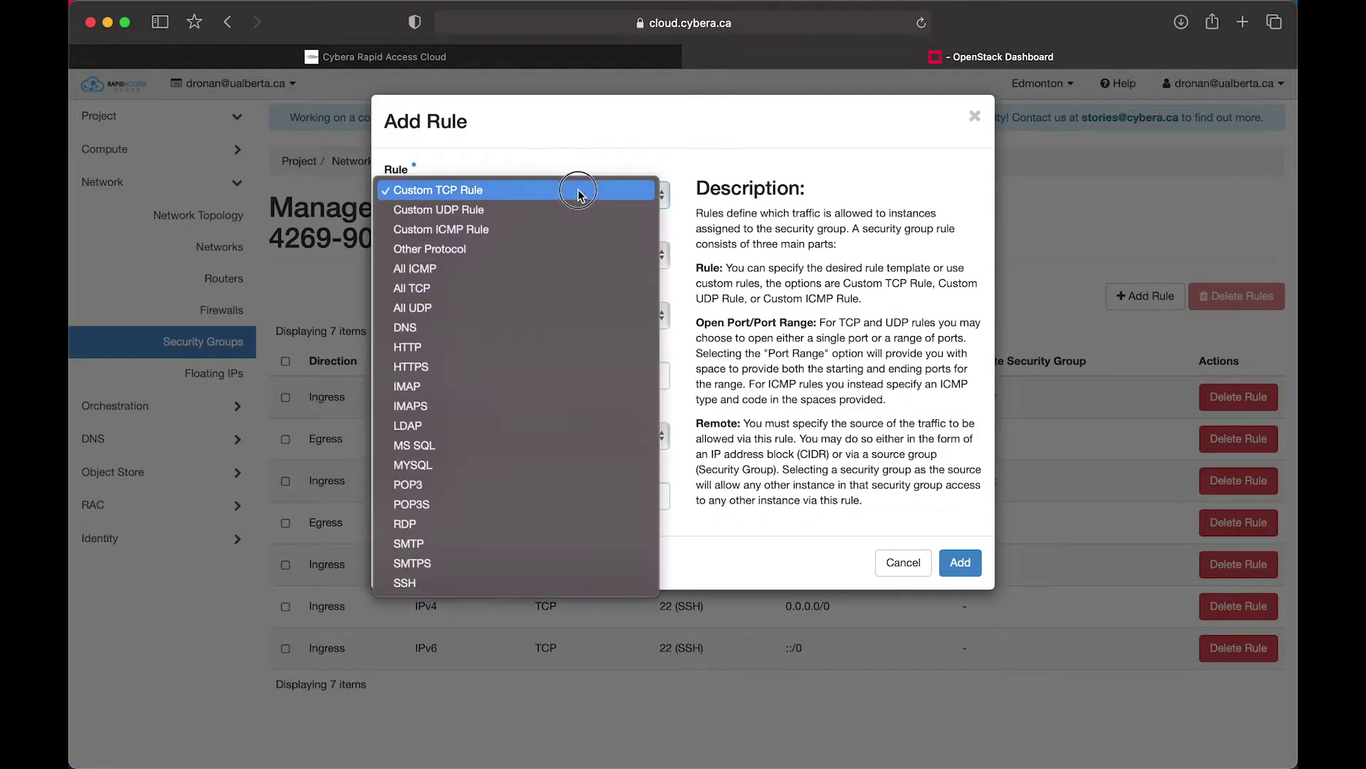
click(536, 269)
click(428, 378)
triple_click(428, 377)
text(::/0)
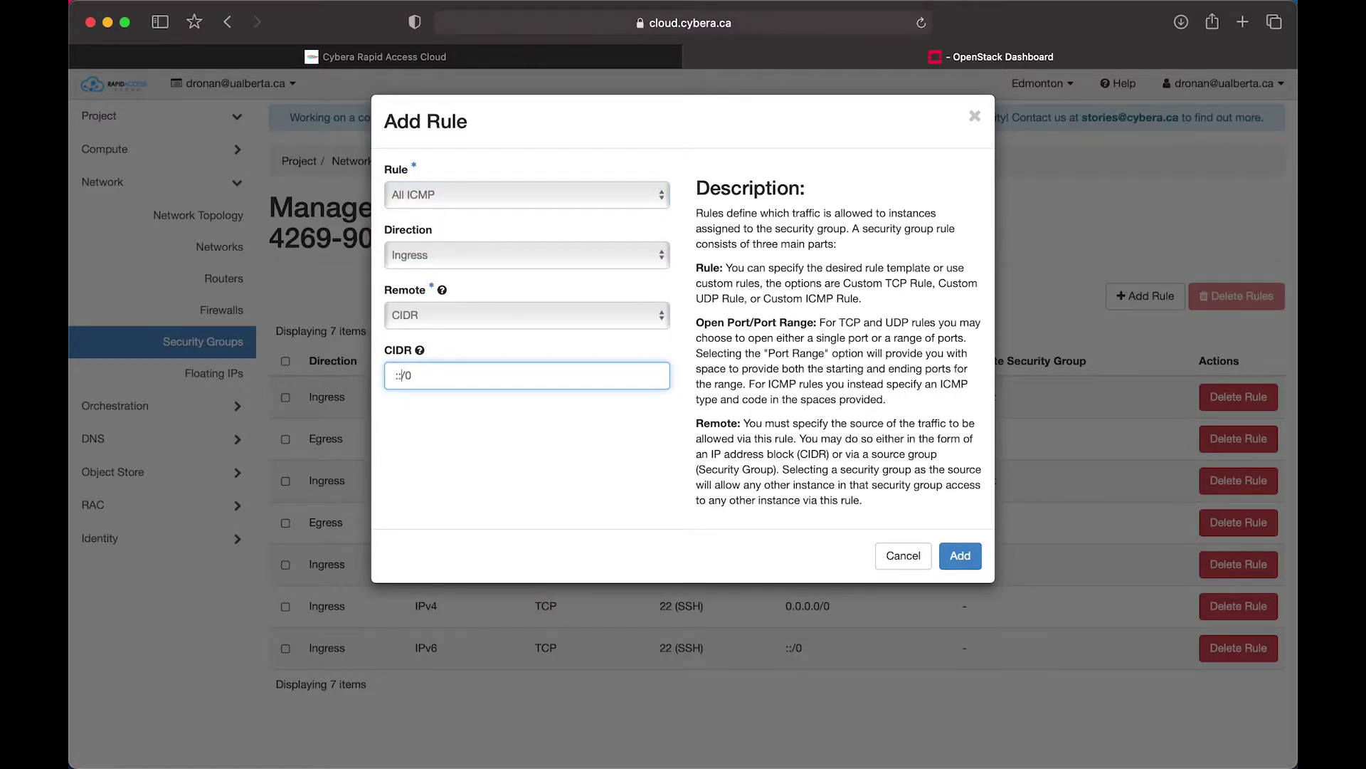
click(967, 549)
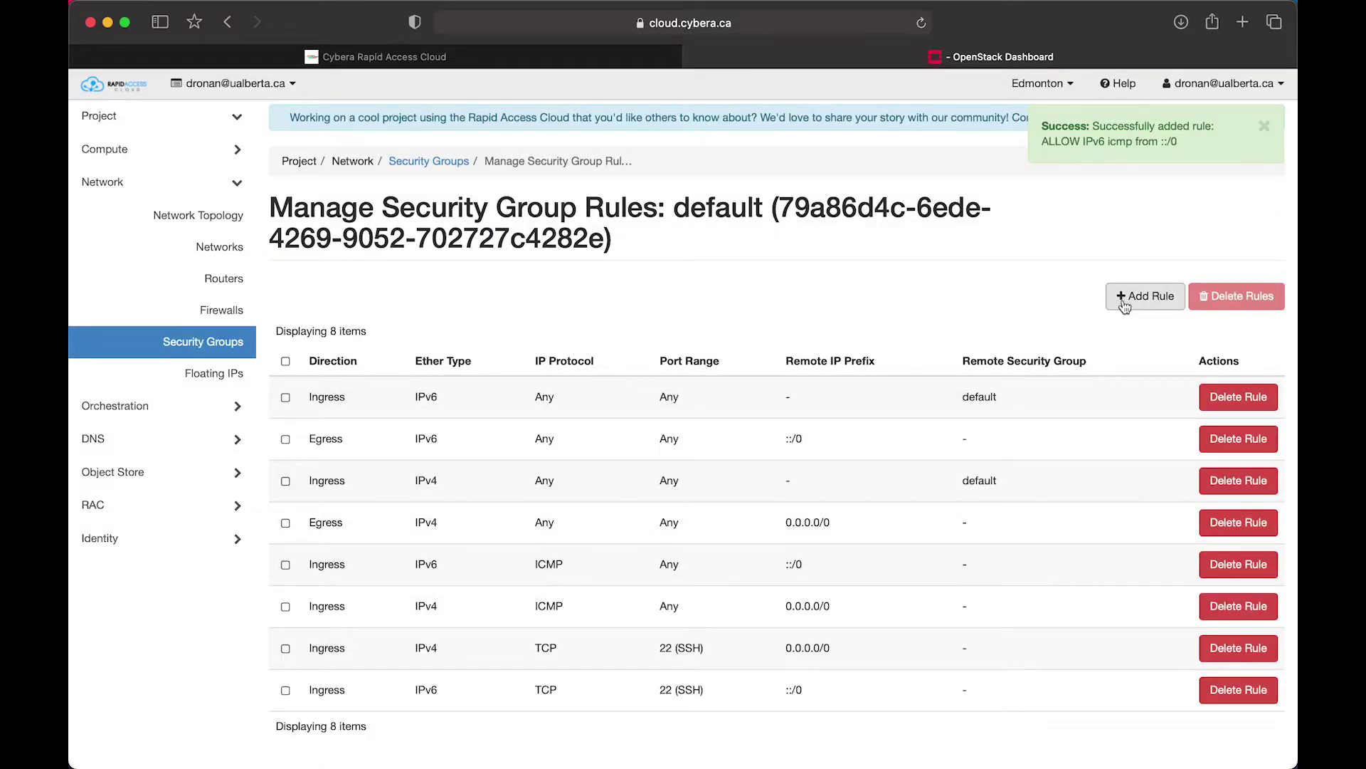
Step: Add an HTTP rule with CIDR 0.0.0.0/0 to the default security group and review its port entry
click(1124, 305)
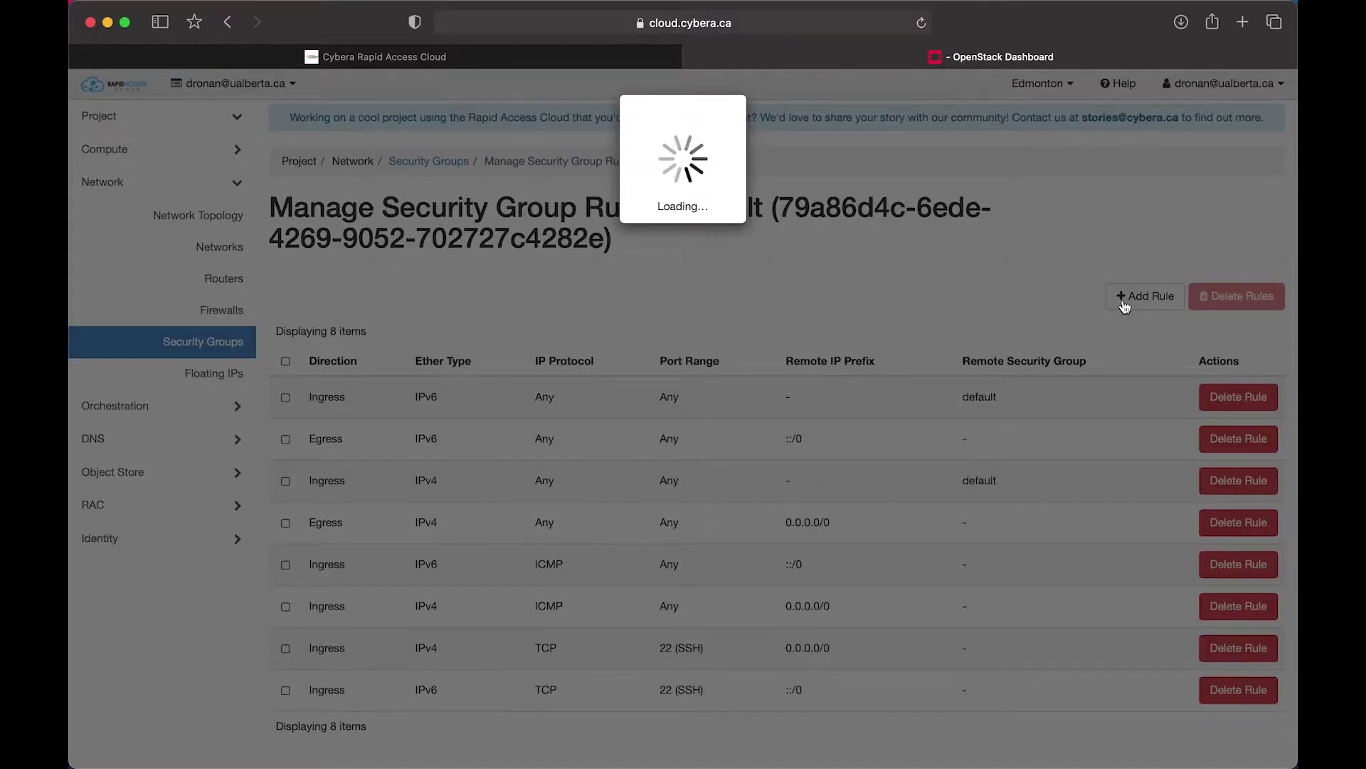
click(539, 206)
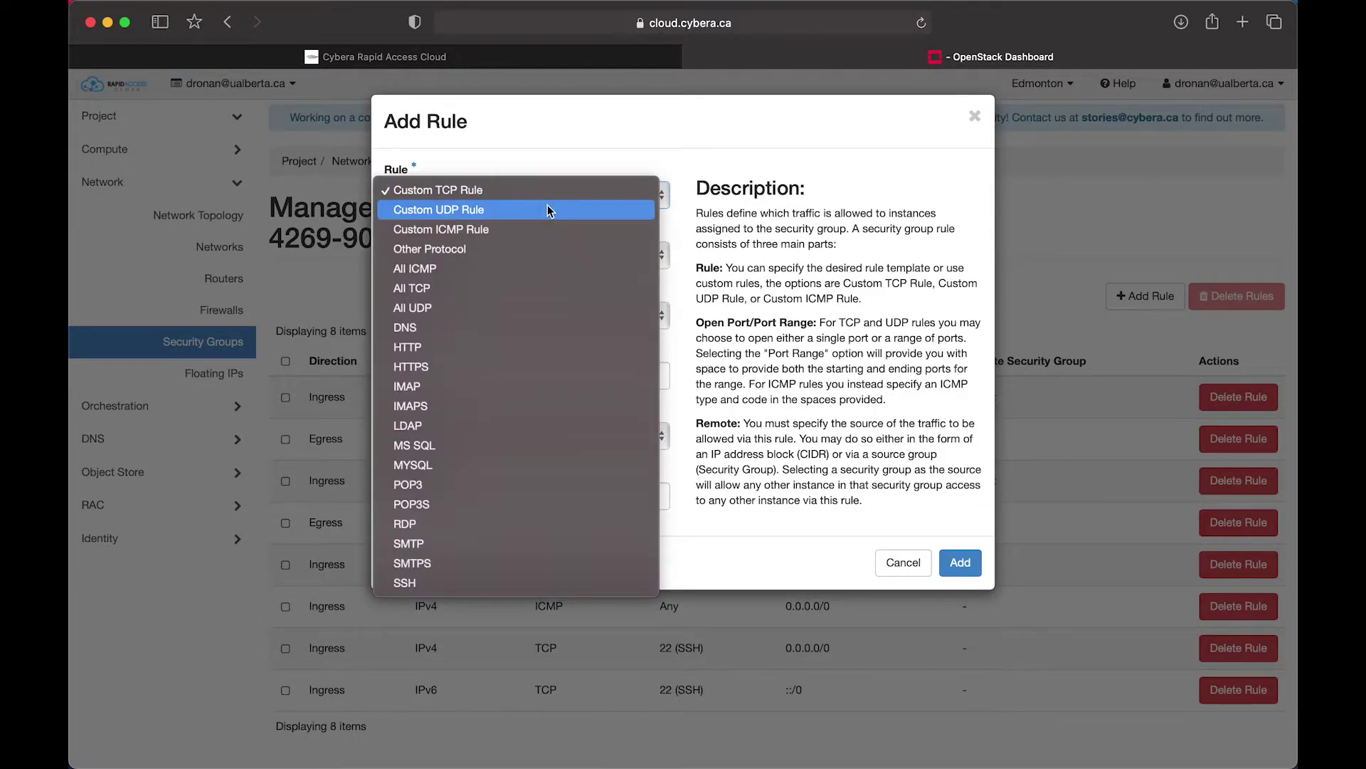
click(505, 345)
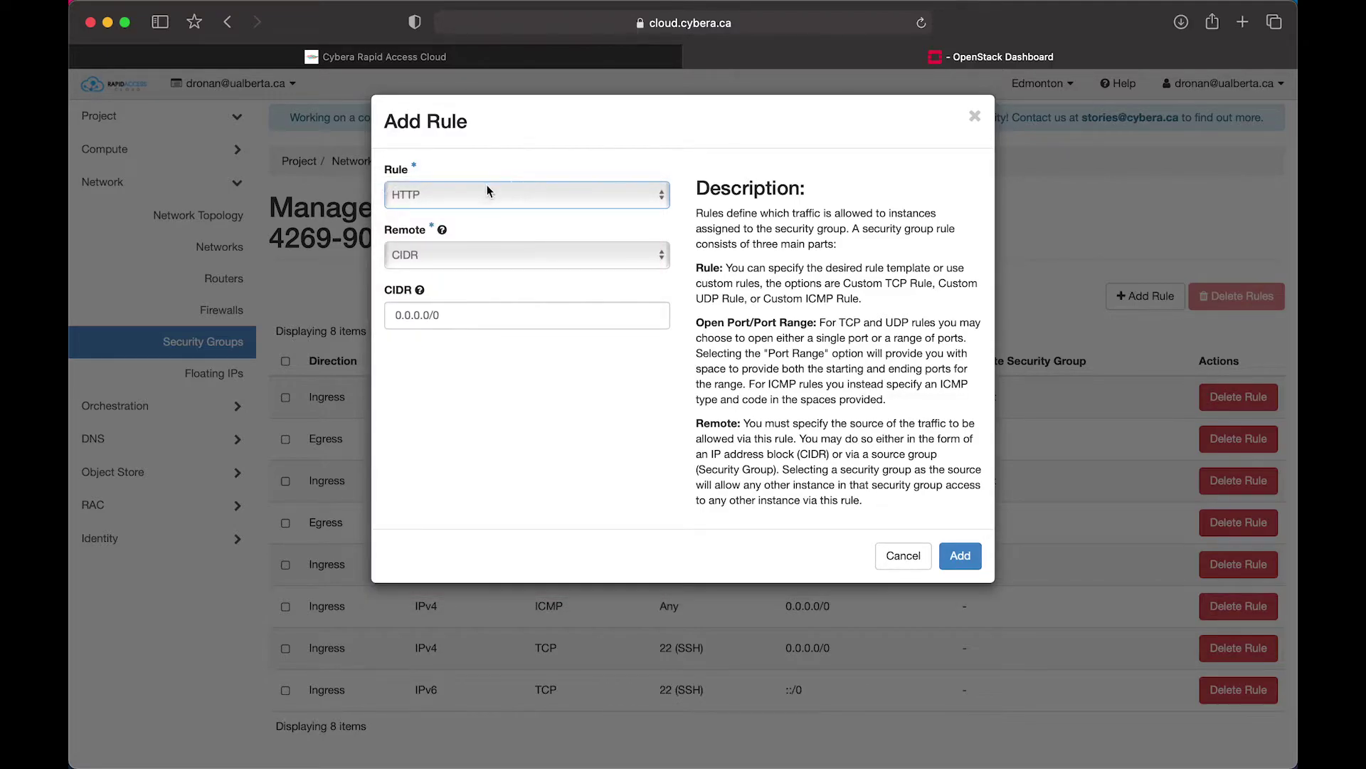
click(977, 560)
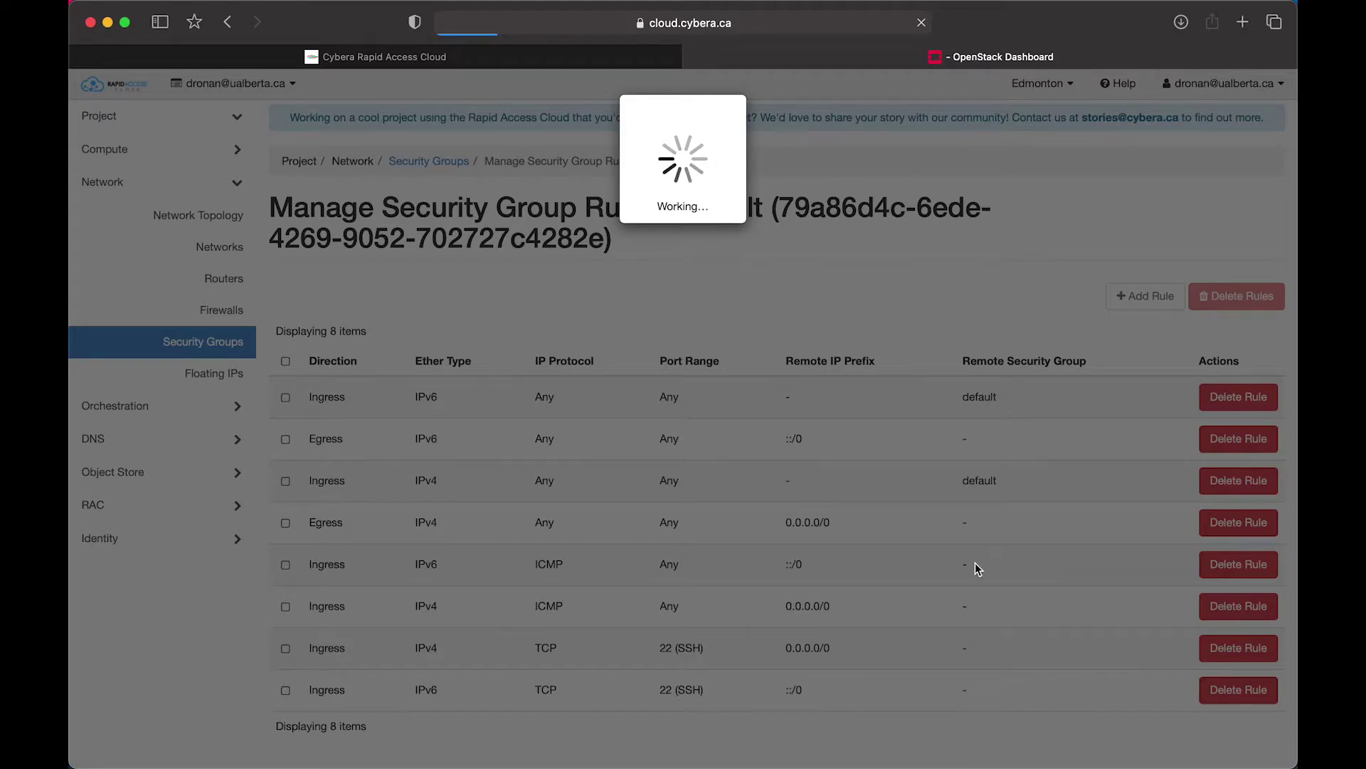
scroll(975, 566, down, 1)
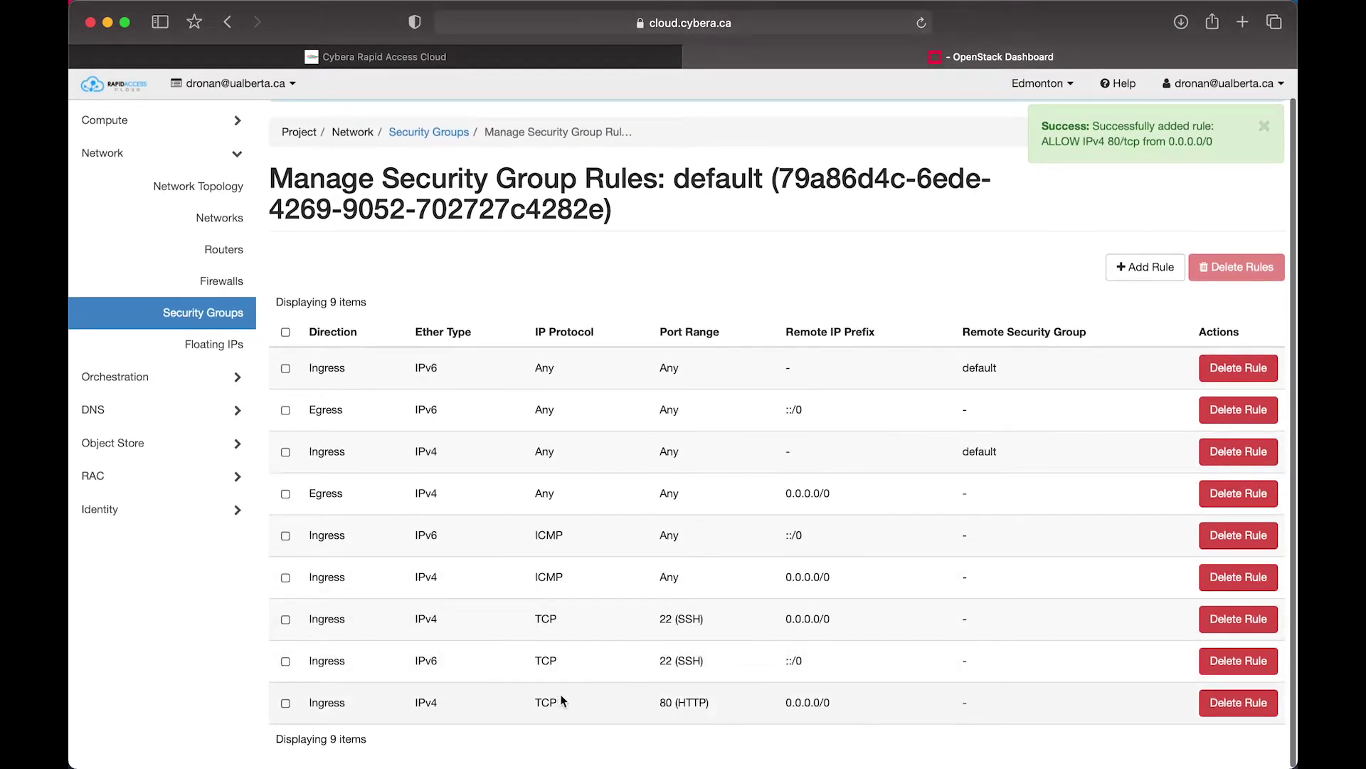
drag(711, 702, 658, 702)
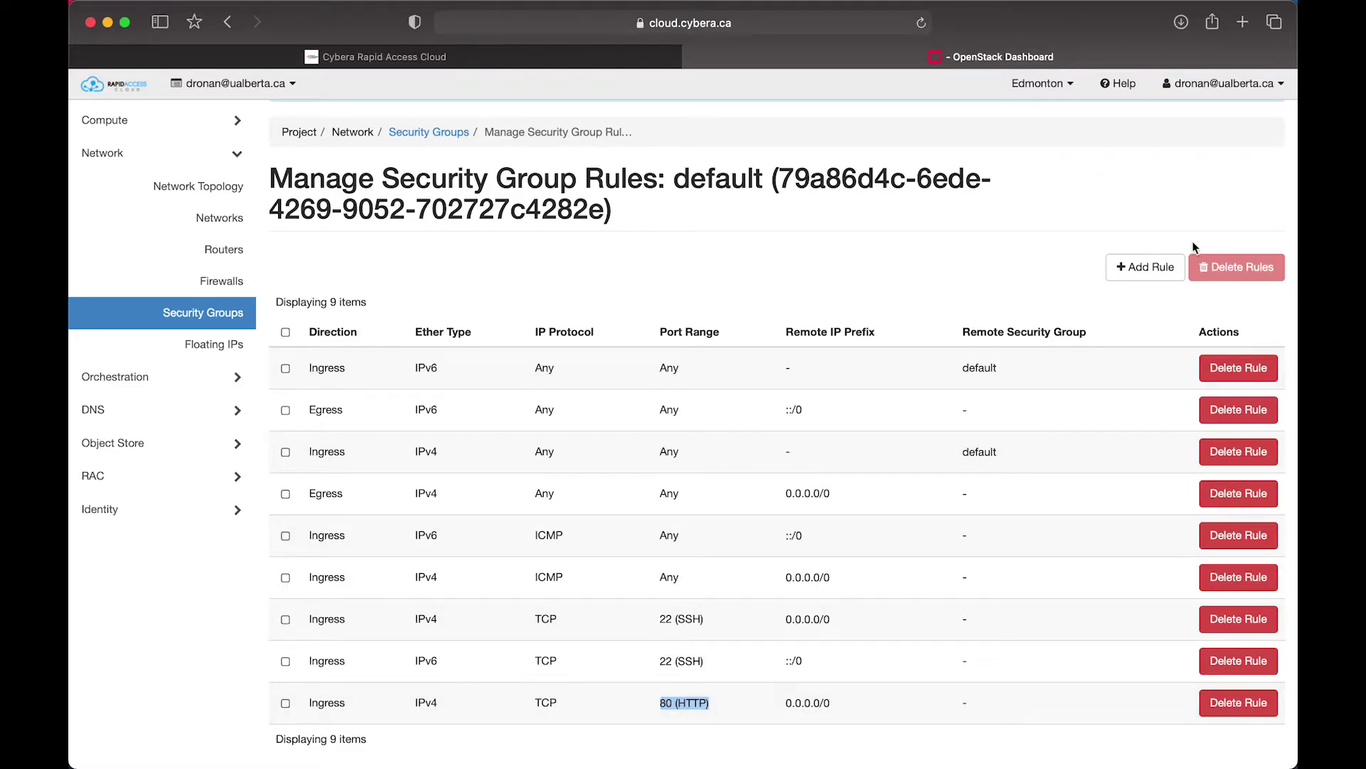
Step: Add a second HTTP rule to the default security group with the IPv6 CIDR ::/0
click(1136, 269)
click(522, 195)
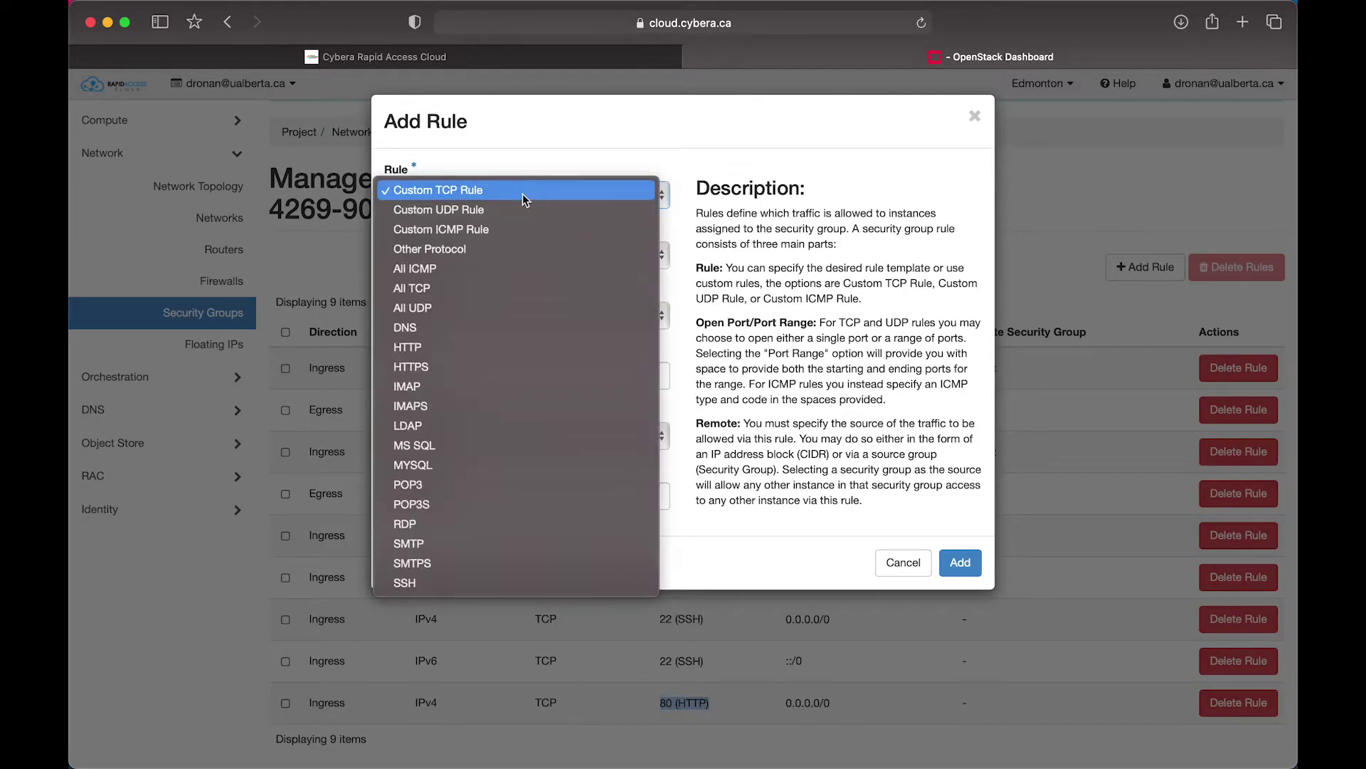
key(Escape)
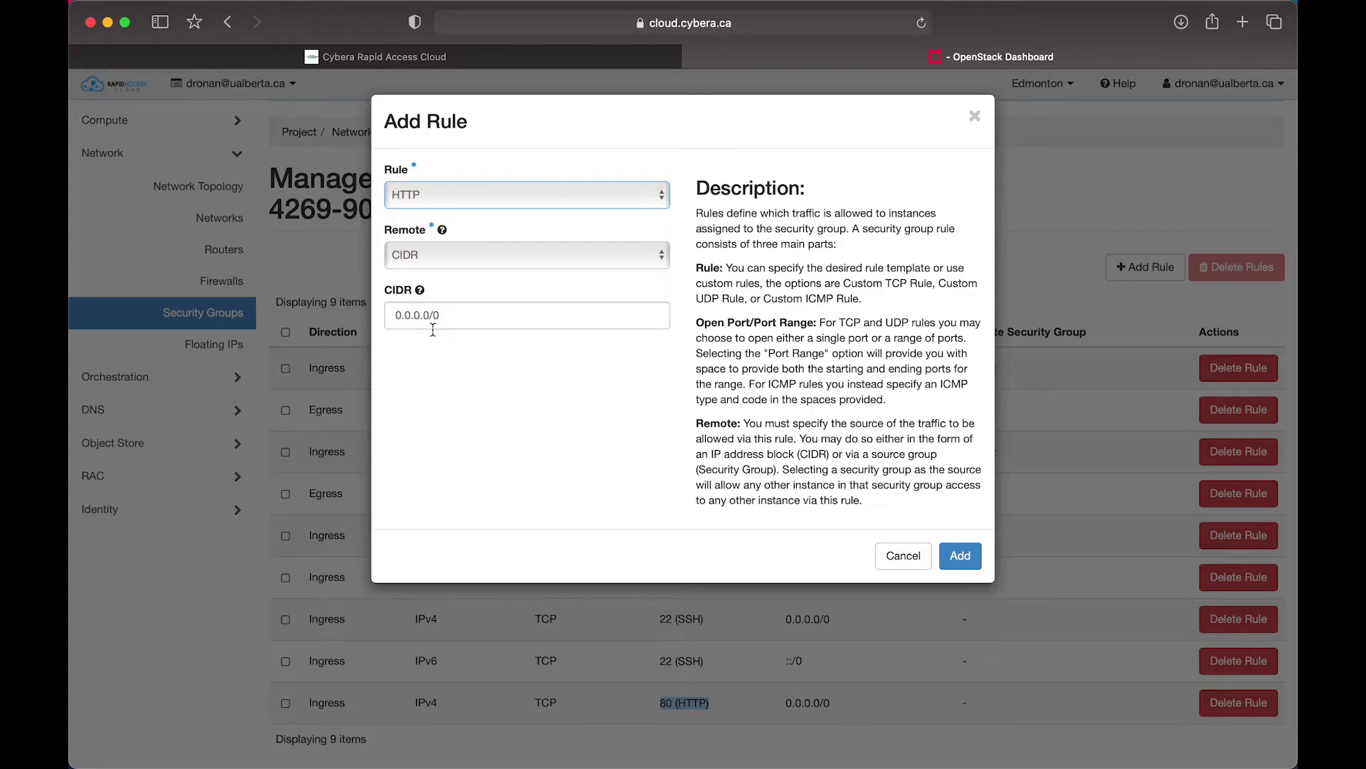
drag(431, 315, 302, 317)
text(::)
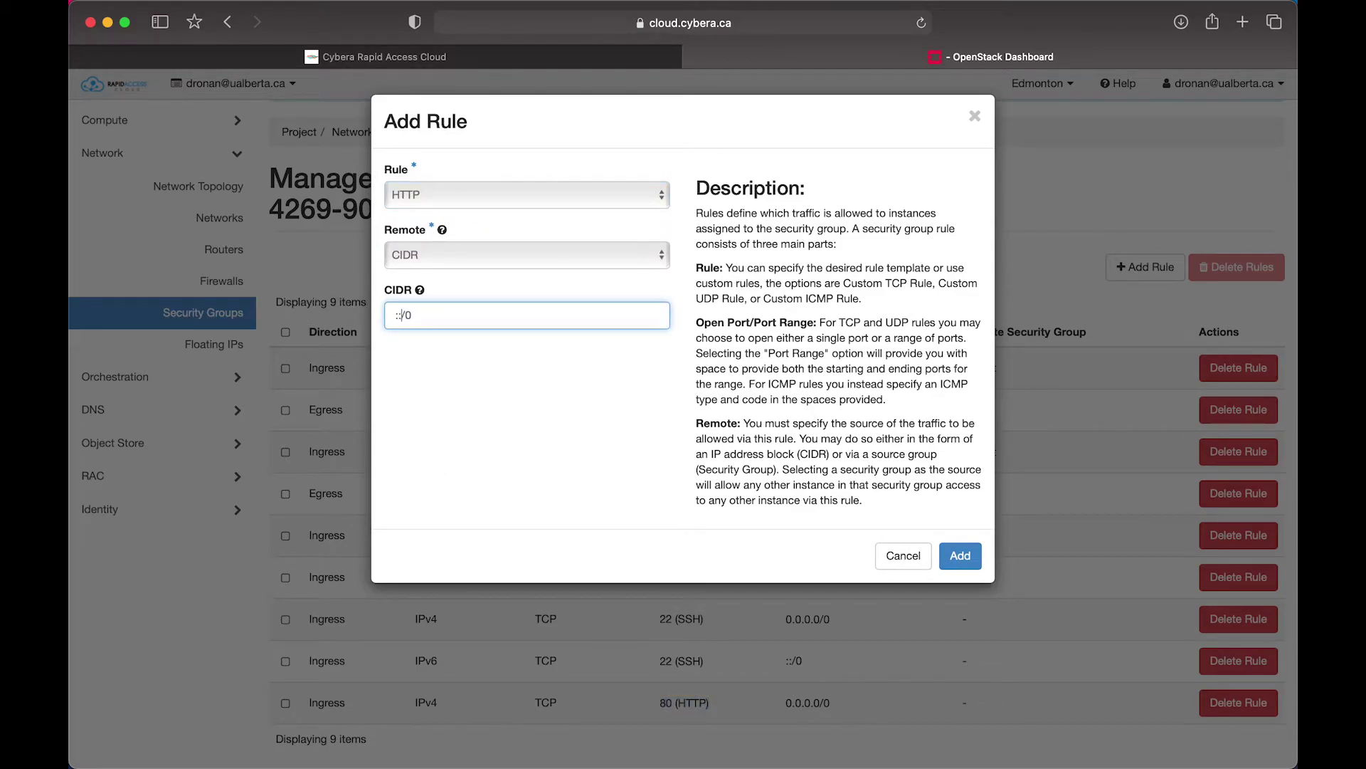
click(959, 557)
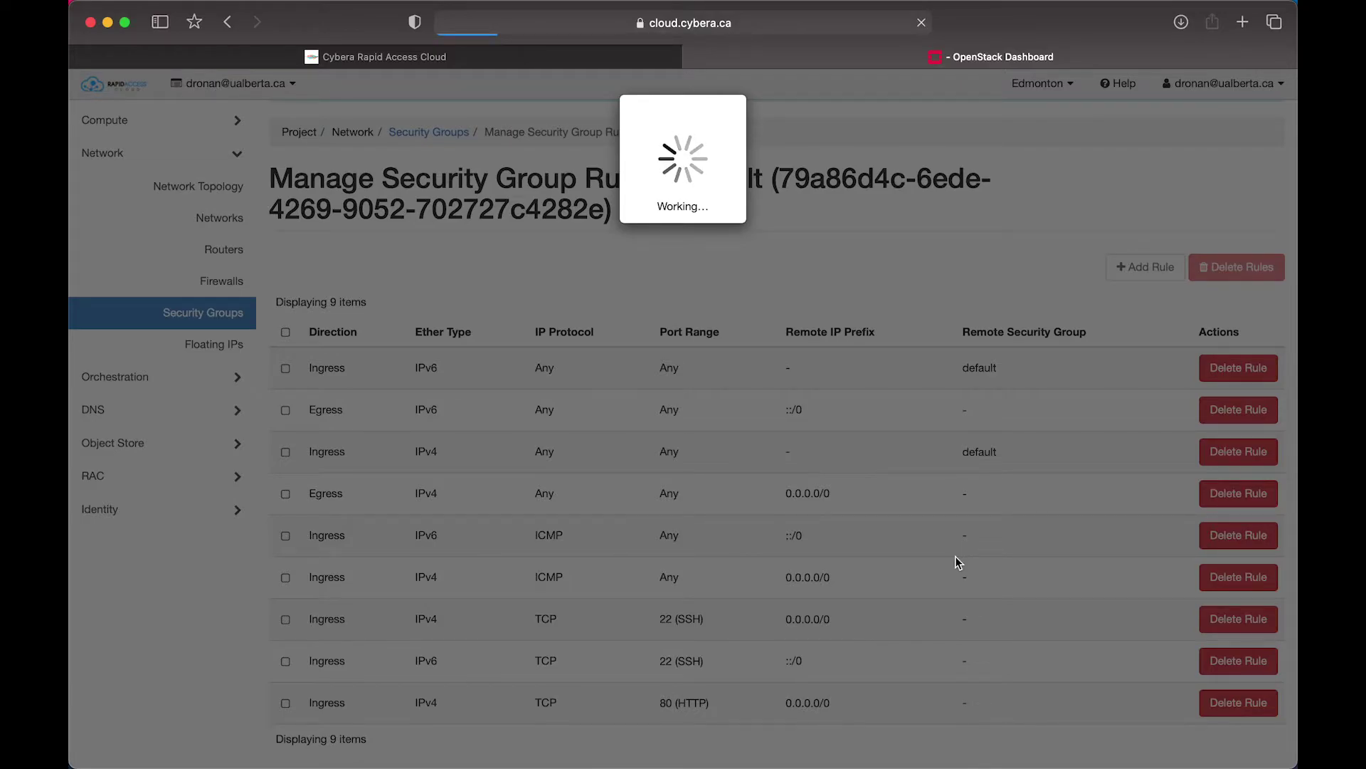
scroll(1174, 296, down, 1)
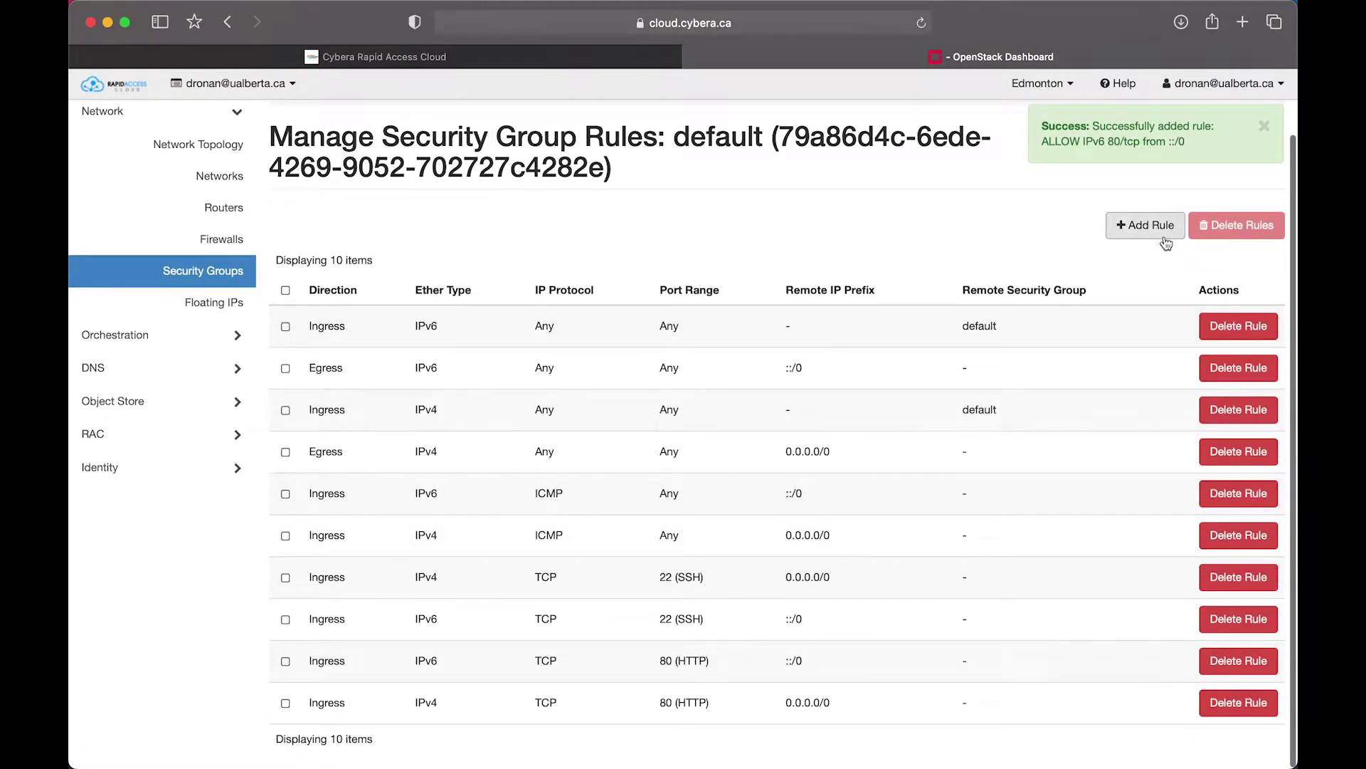
Step: Add an HTTPS rule with CIDR 0.0.0.0/0 to the default security group
click(1139, 224)
click(538, 192)
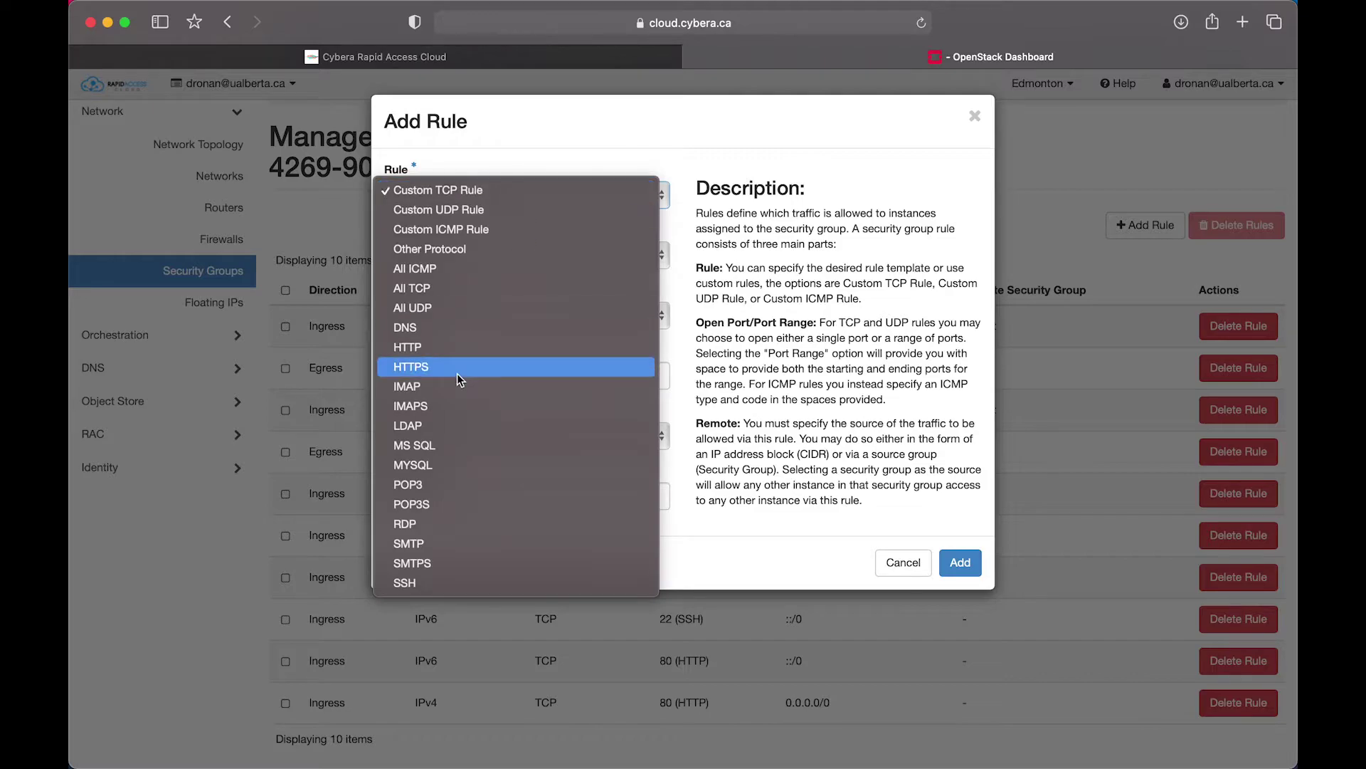
click(460, 377)
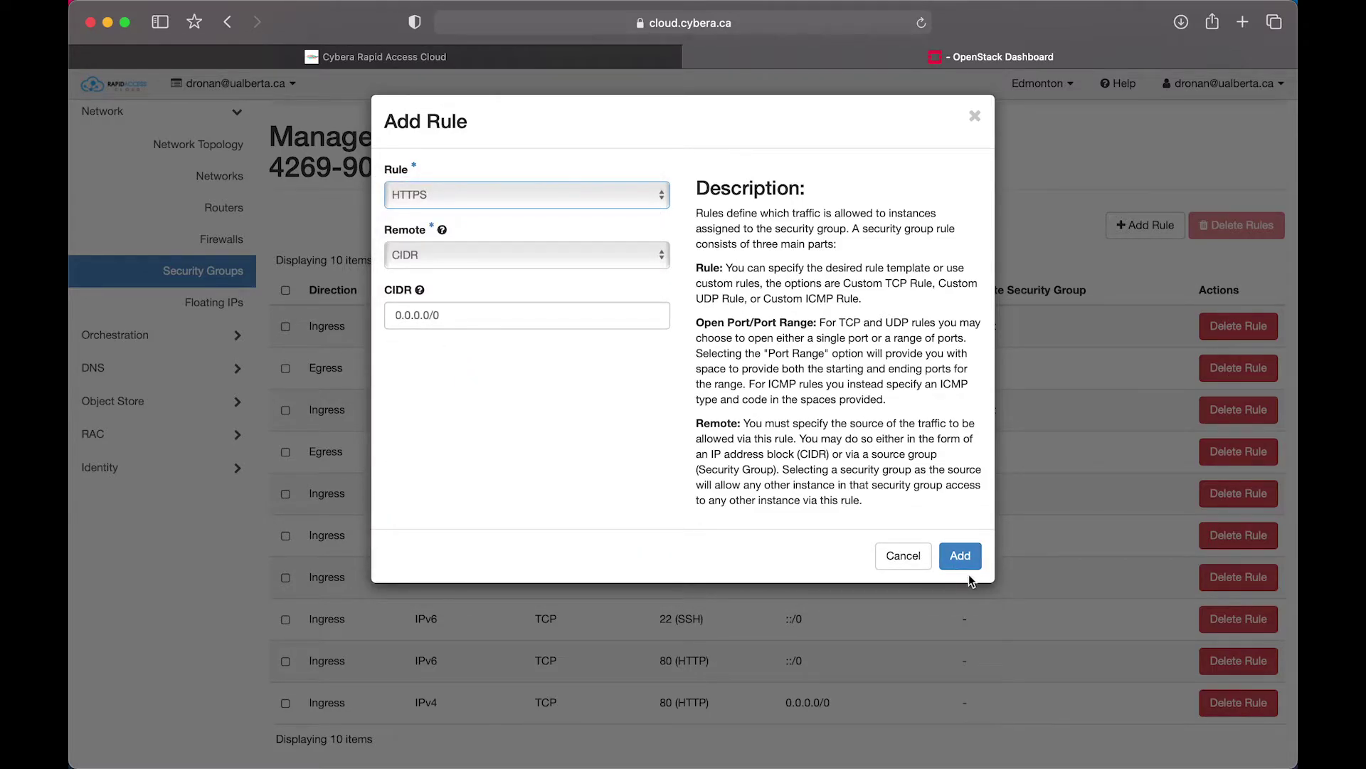
click(960, 556)
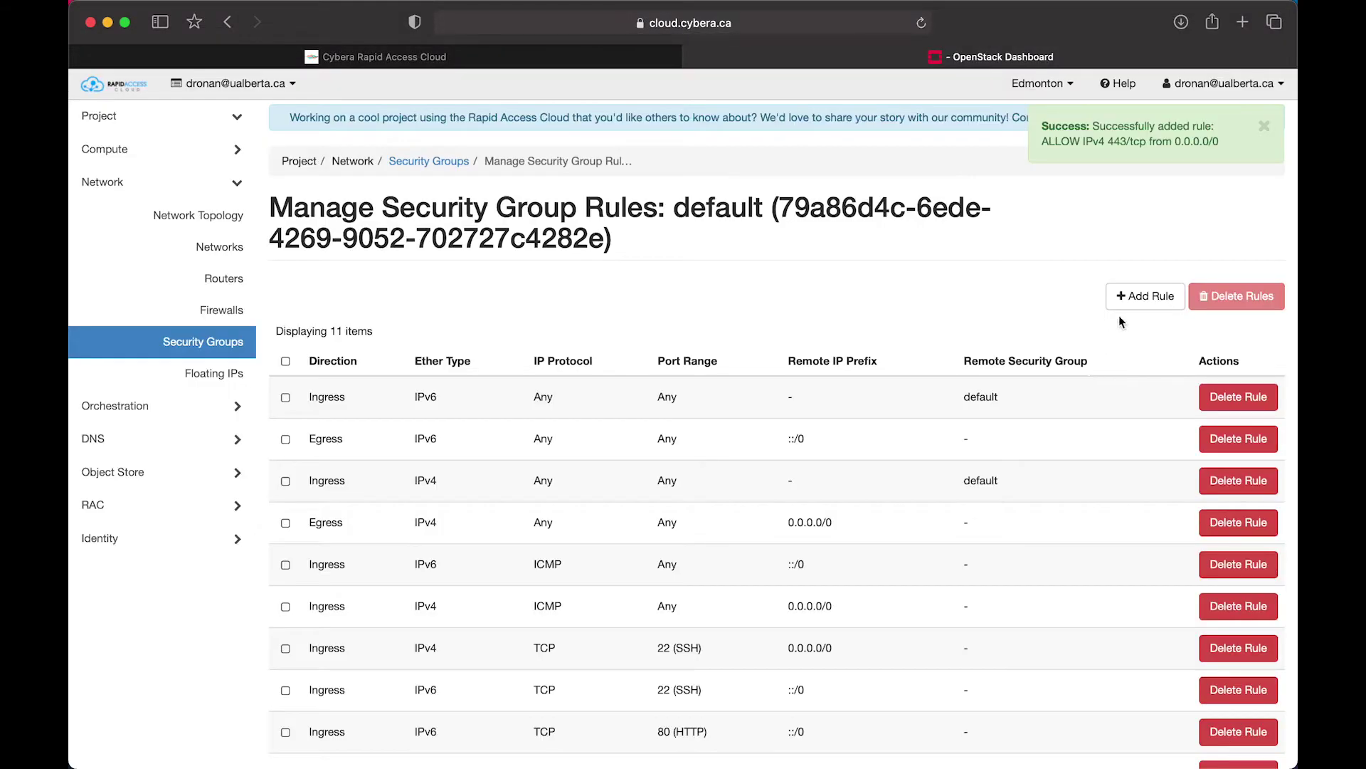
Step: Add an HTTPS rule with the IPv6 CIDR ::/0 to the default security group and review the full rule list
click(1134, 296)
click(501, 206)
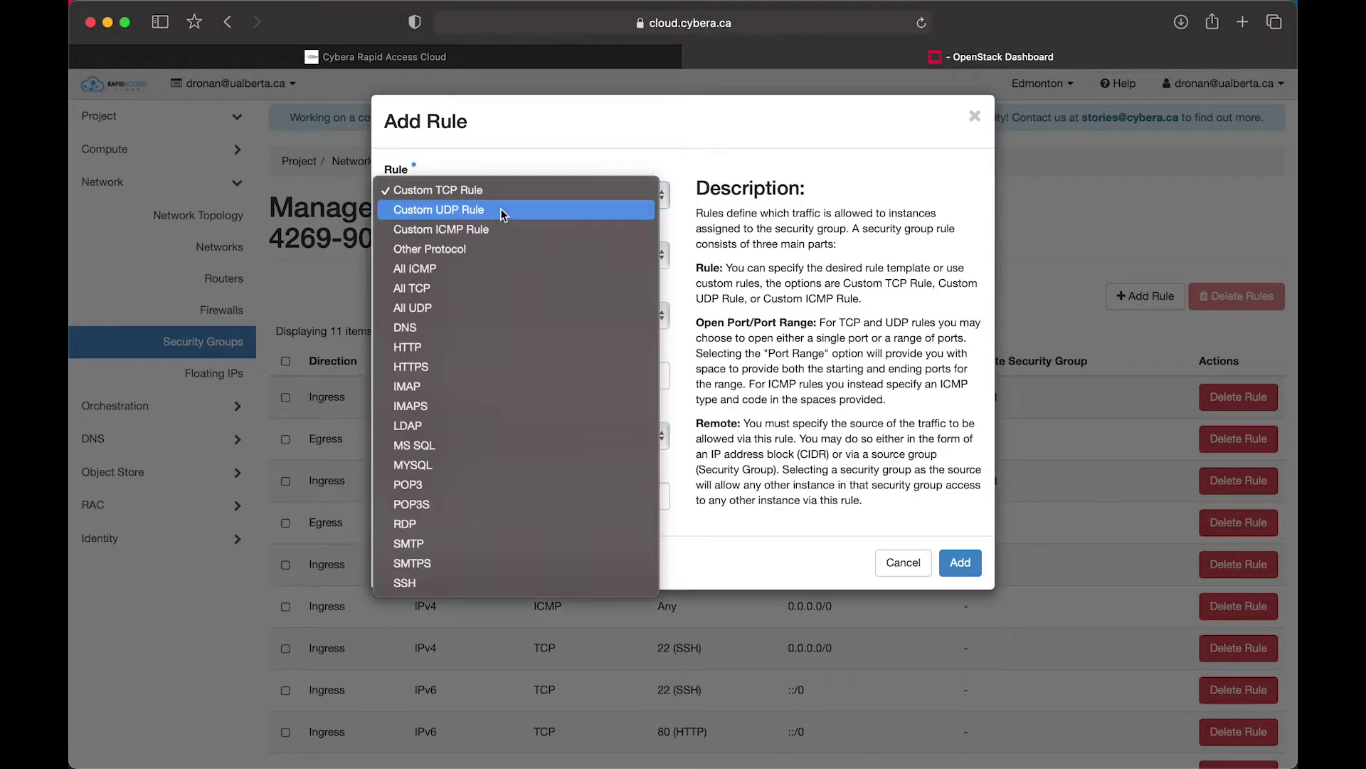
click(459, 367)
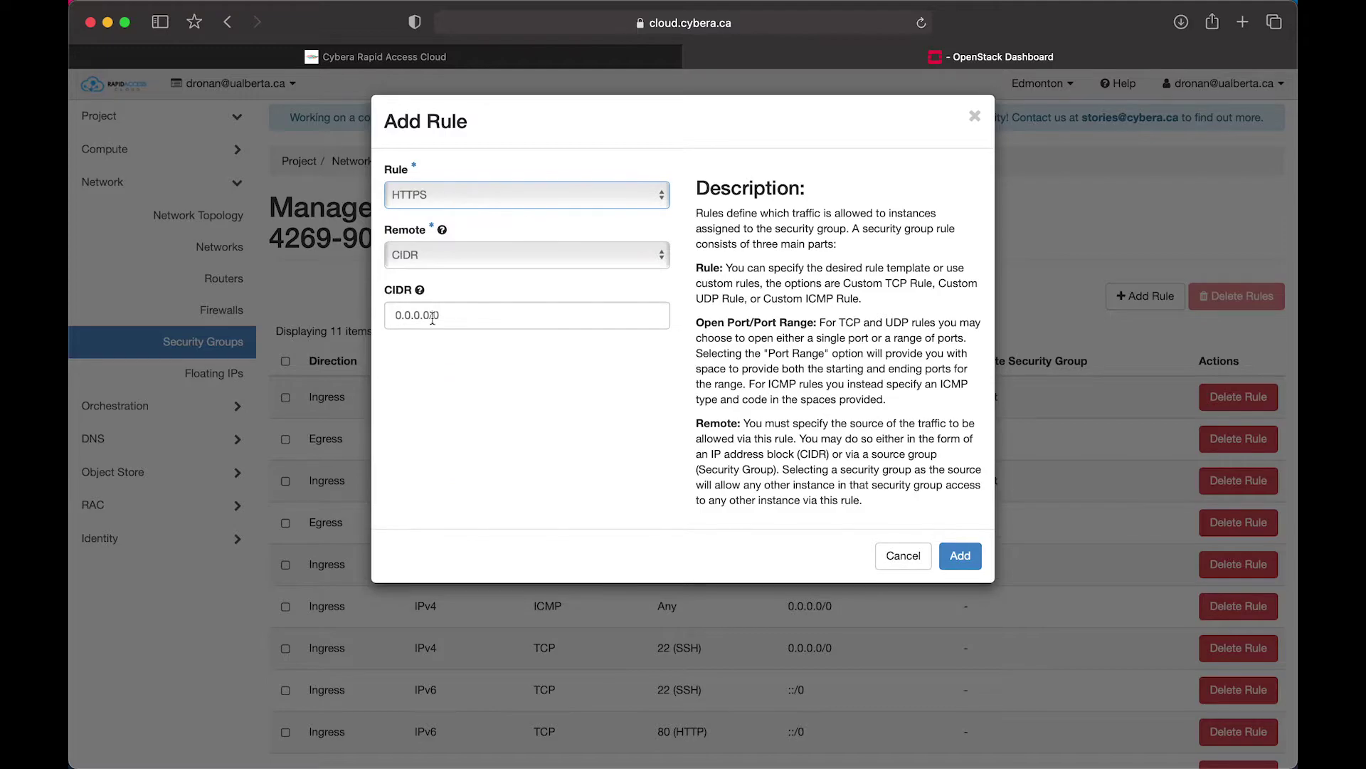
drag(424, 316, 339, 311)
key(BackSpace)
key(Delete)
text(::)
click(968, 561)
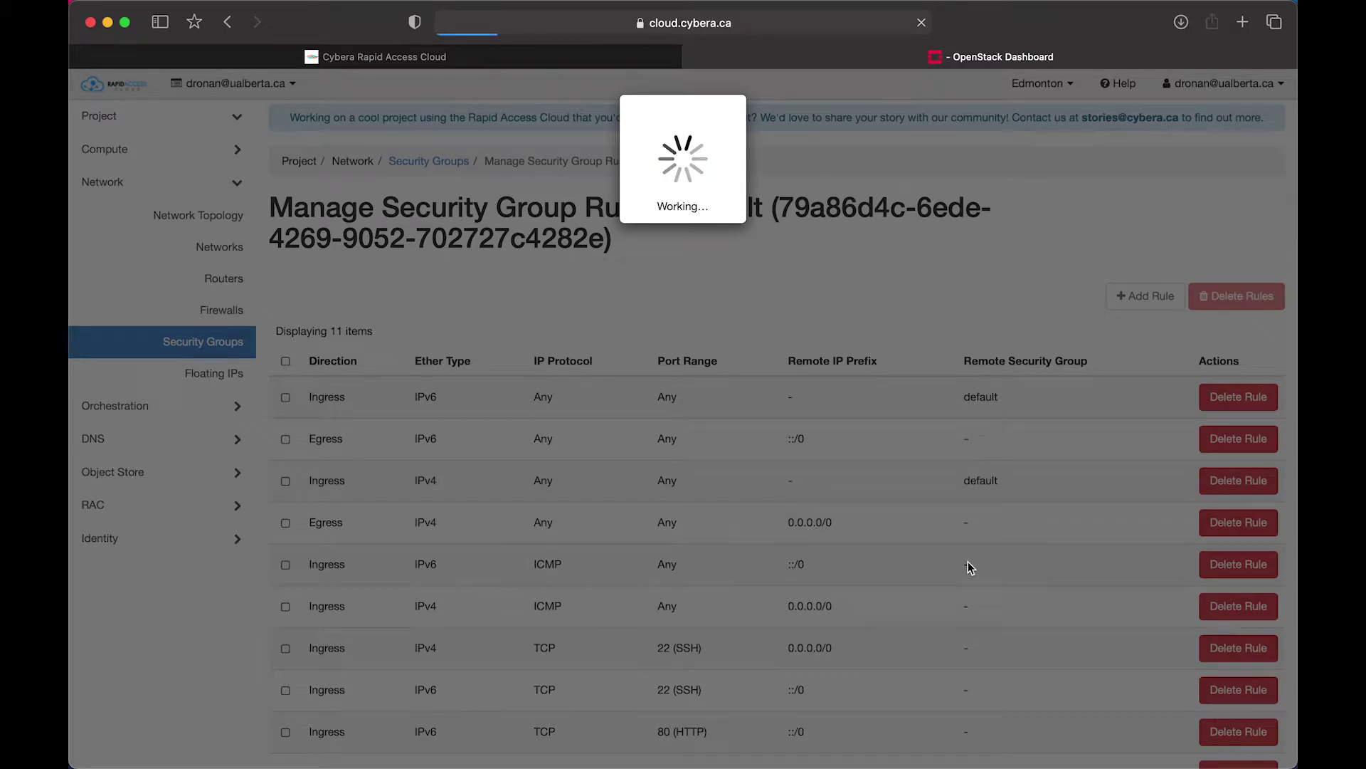
scroll(968, 561, down, 3)
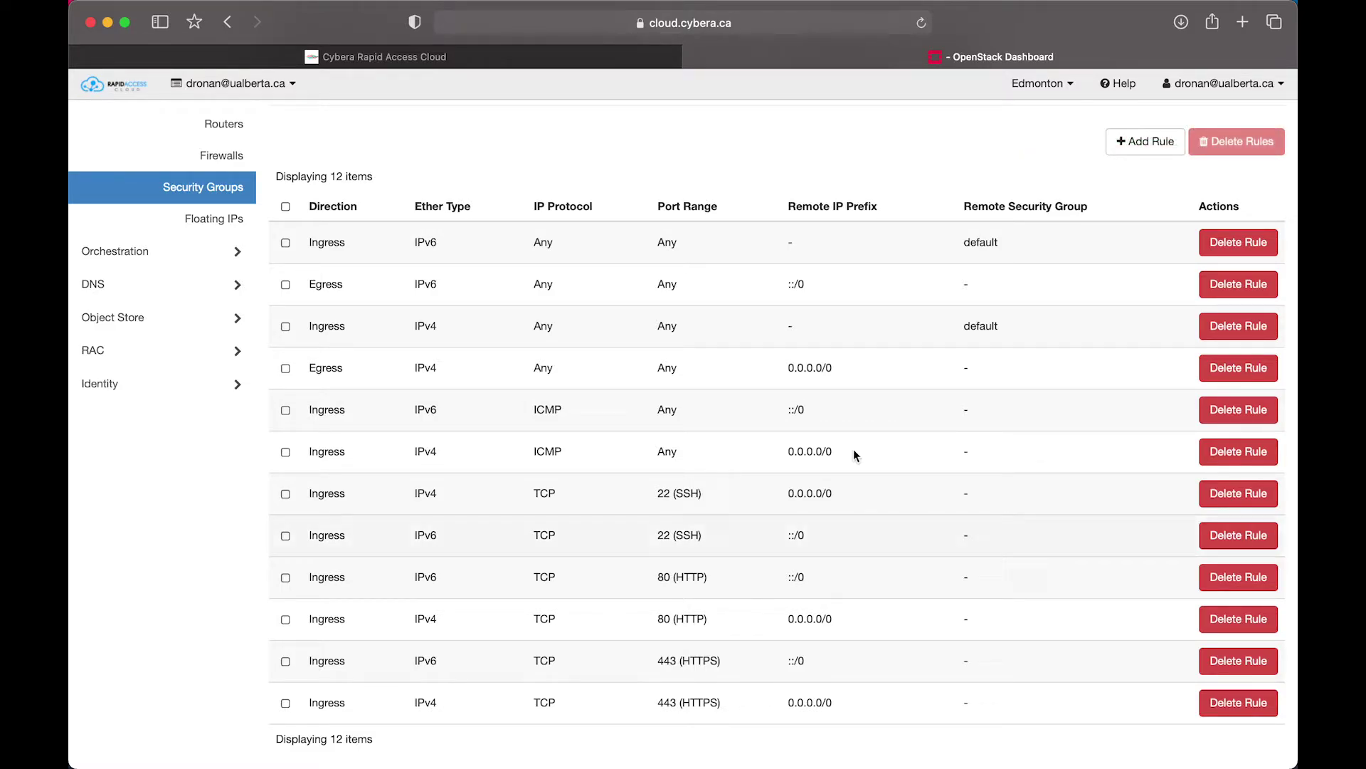
drag(568, 407, 655, 534)
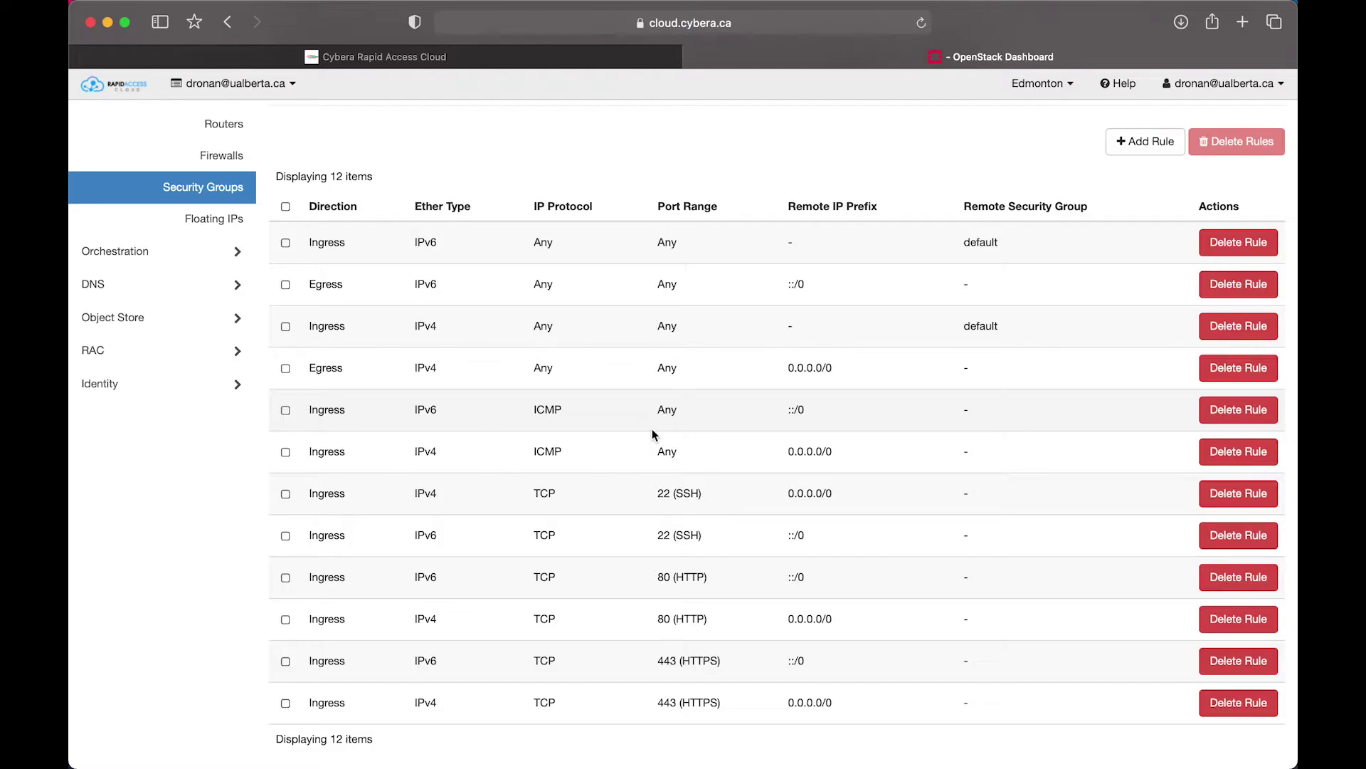
Step: Begin launching a new compute instance named cybera_tutorial with the m1.micro flavor
scroll(384, 387, up, 3)
click(180, 152)
click(209, 213)
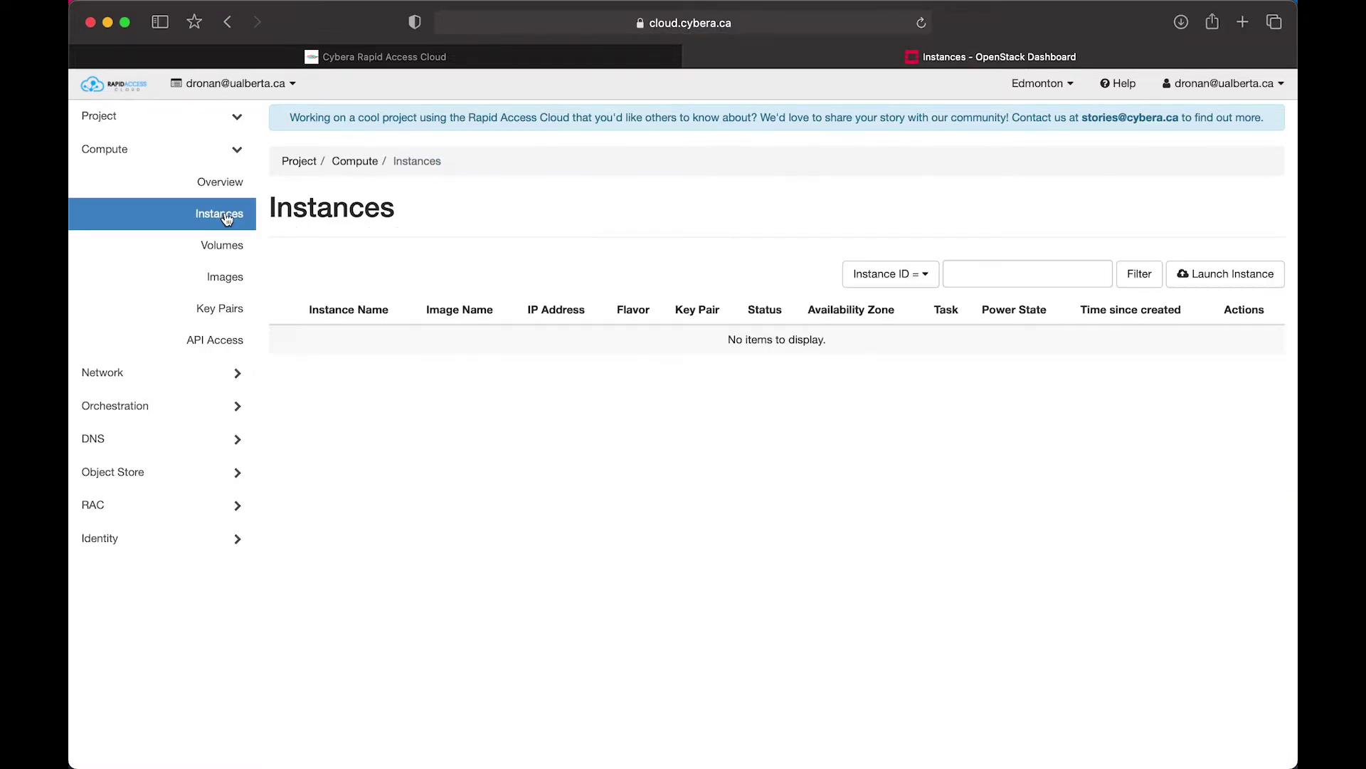
click(1216, 277)
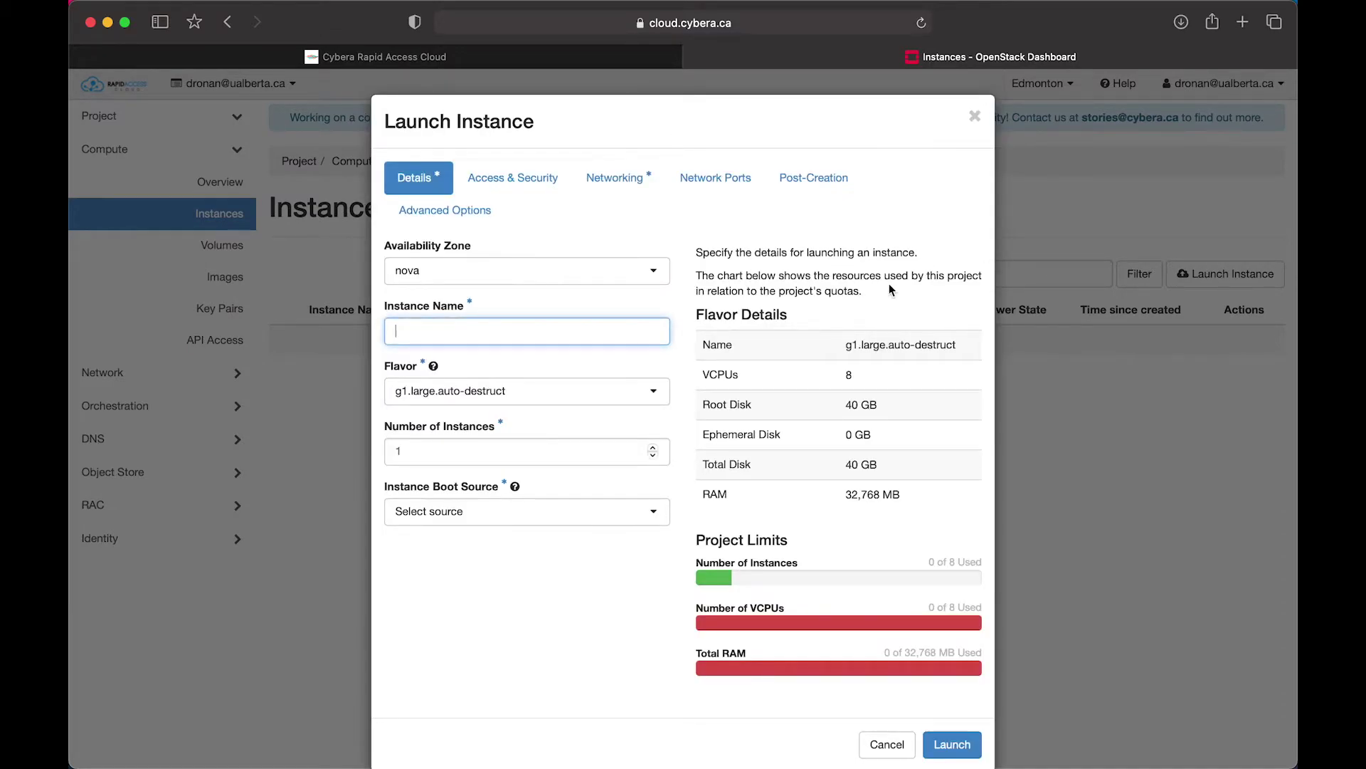
text(cybera_tutorial)
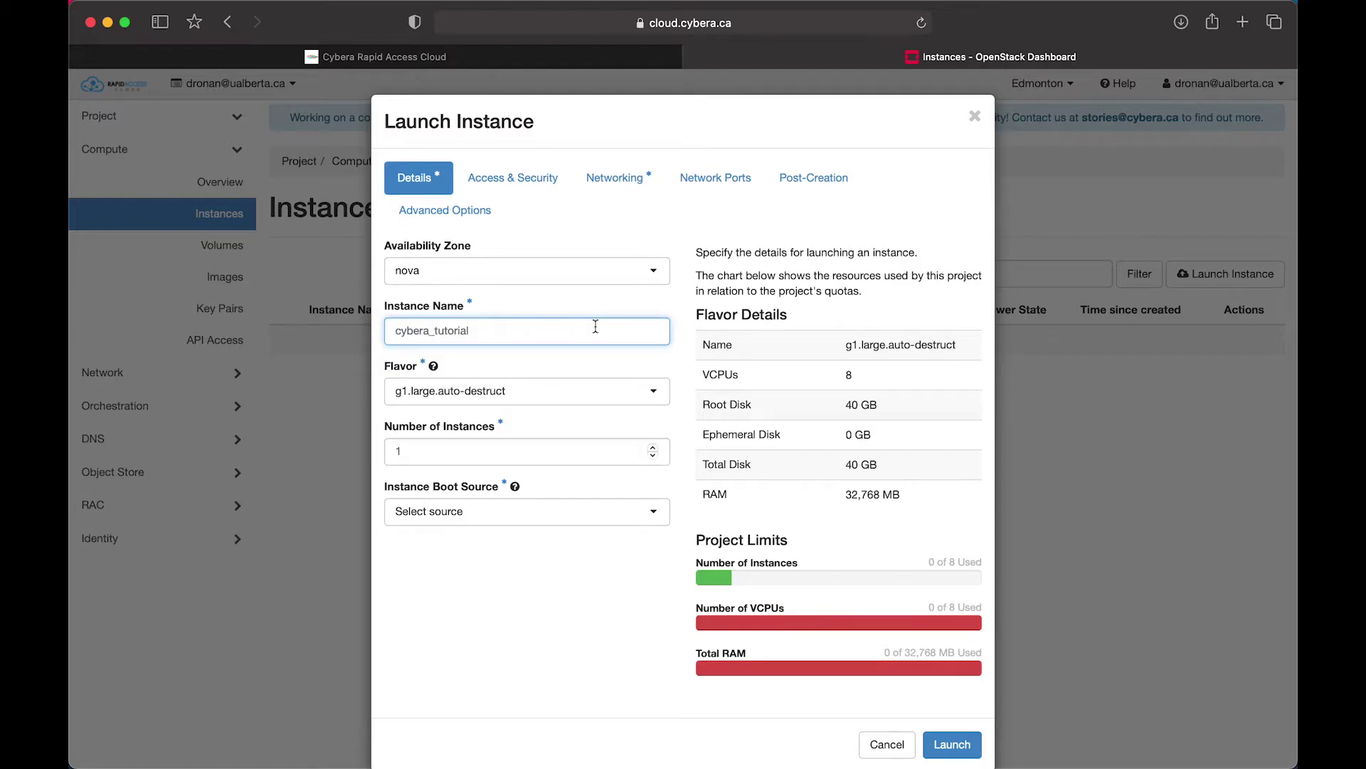
click(549, 390)
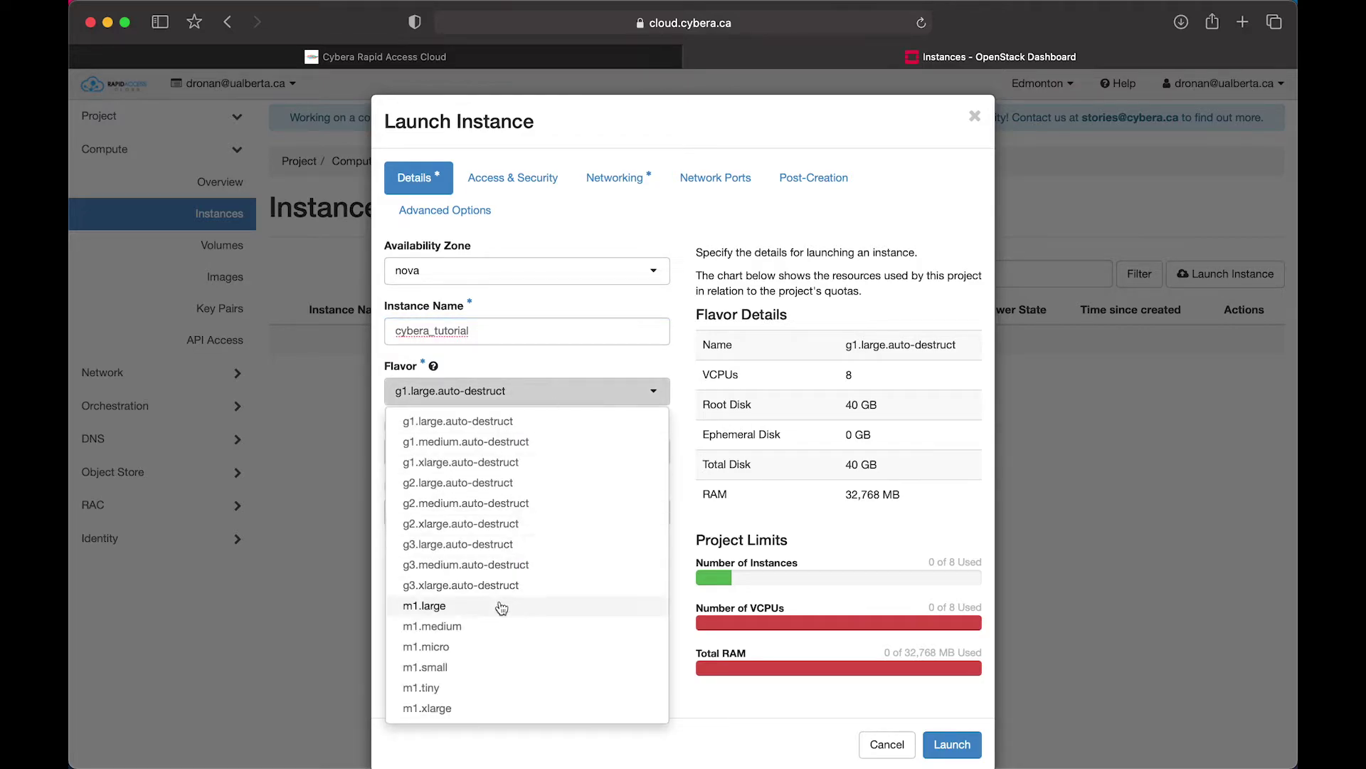
click(484, 639)
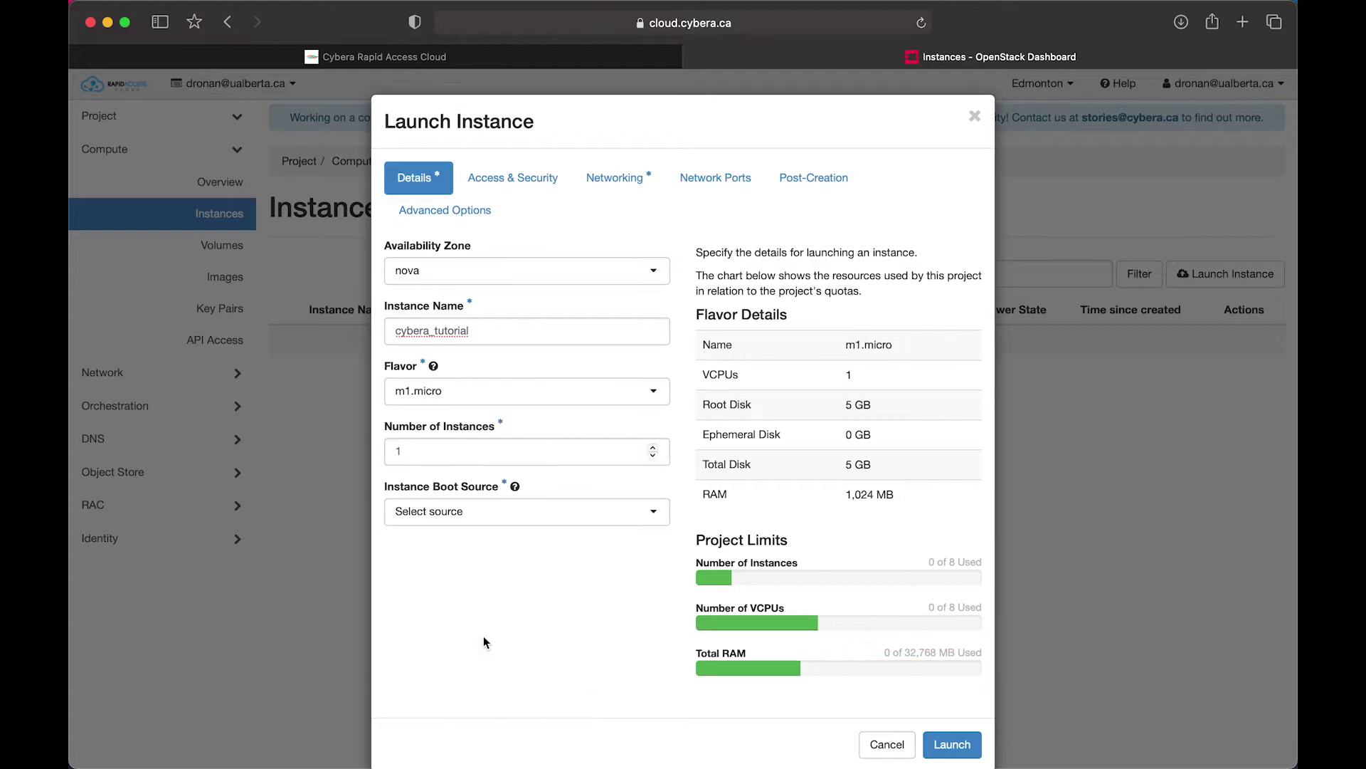
Step: Set the new instance to boot from image, using the Ubuntu 18.04 (349.1 MB) image
scroll(483, 635, down, 1)
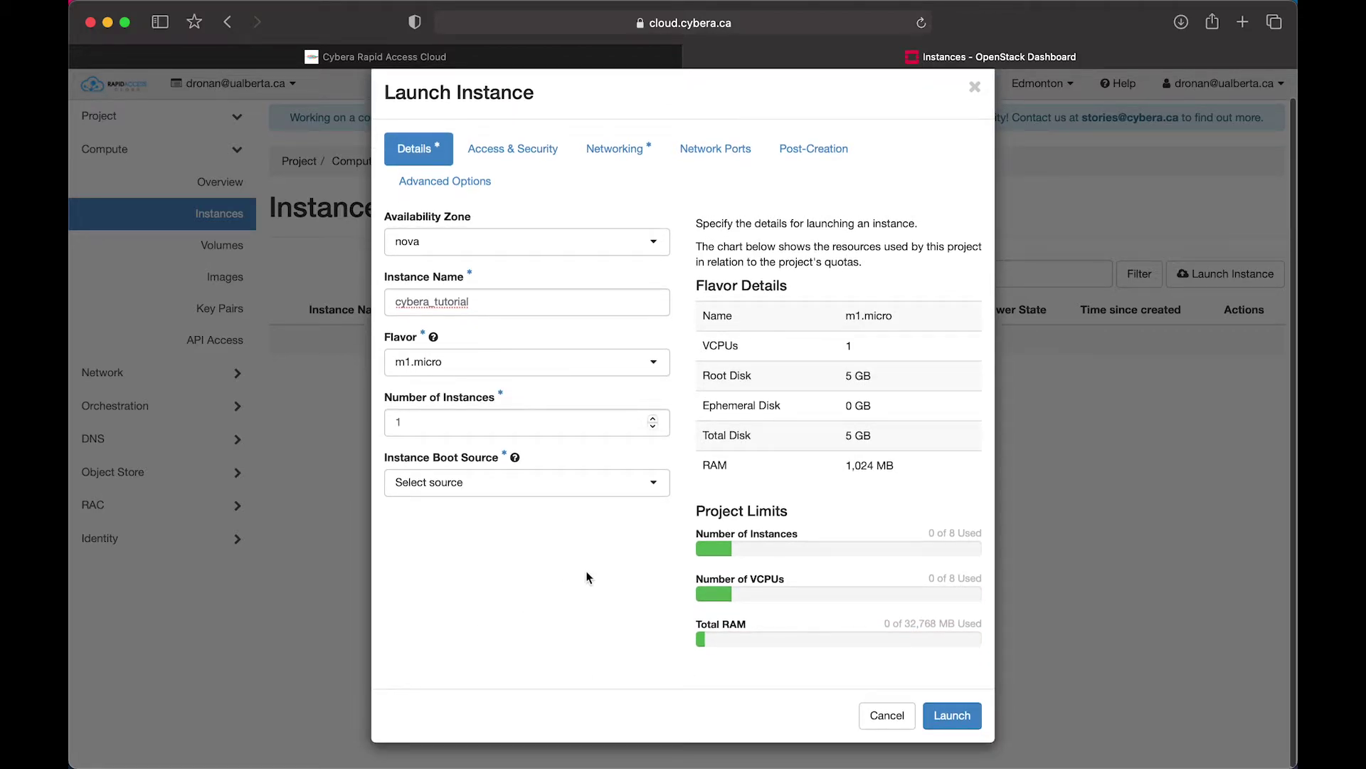
click(596, 485)
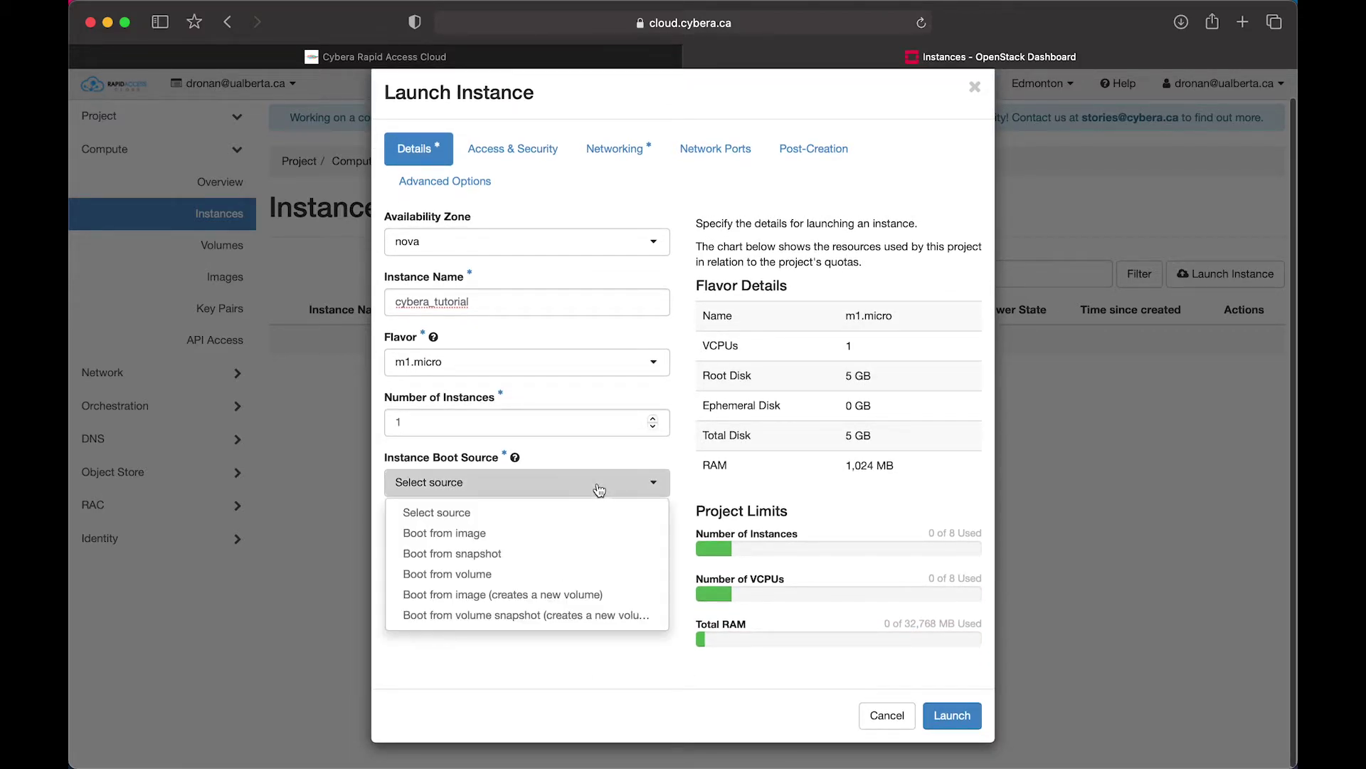
click(559, 534)
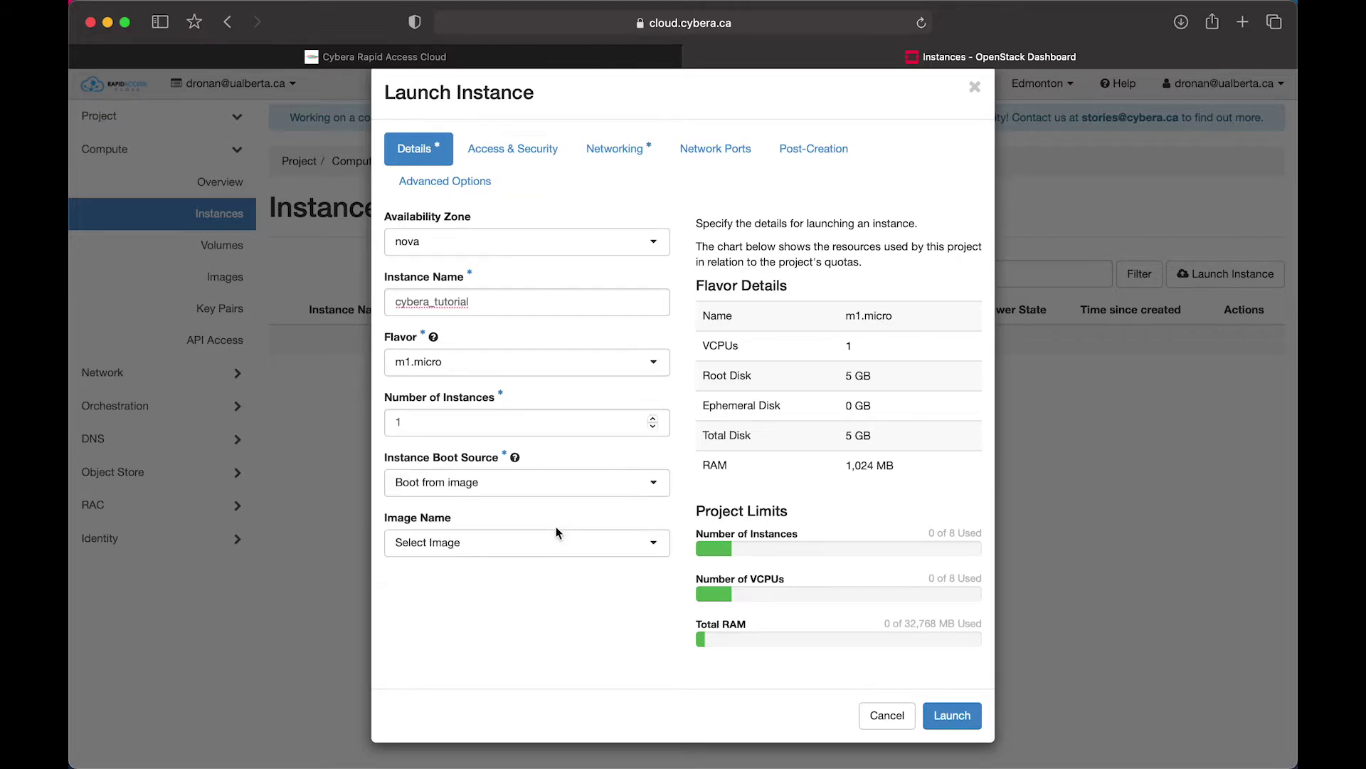
click(556, 552)
scroll(556, 553, down, 2)
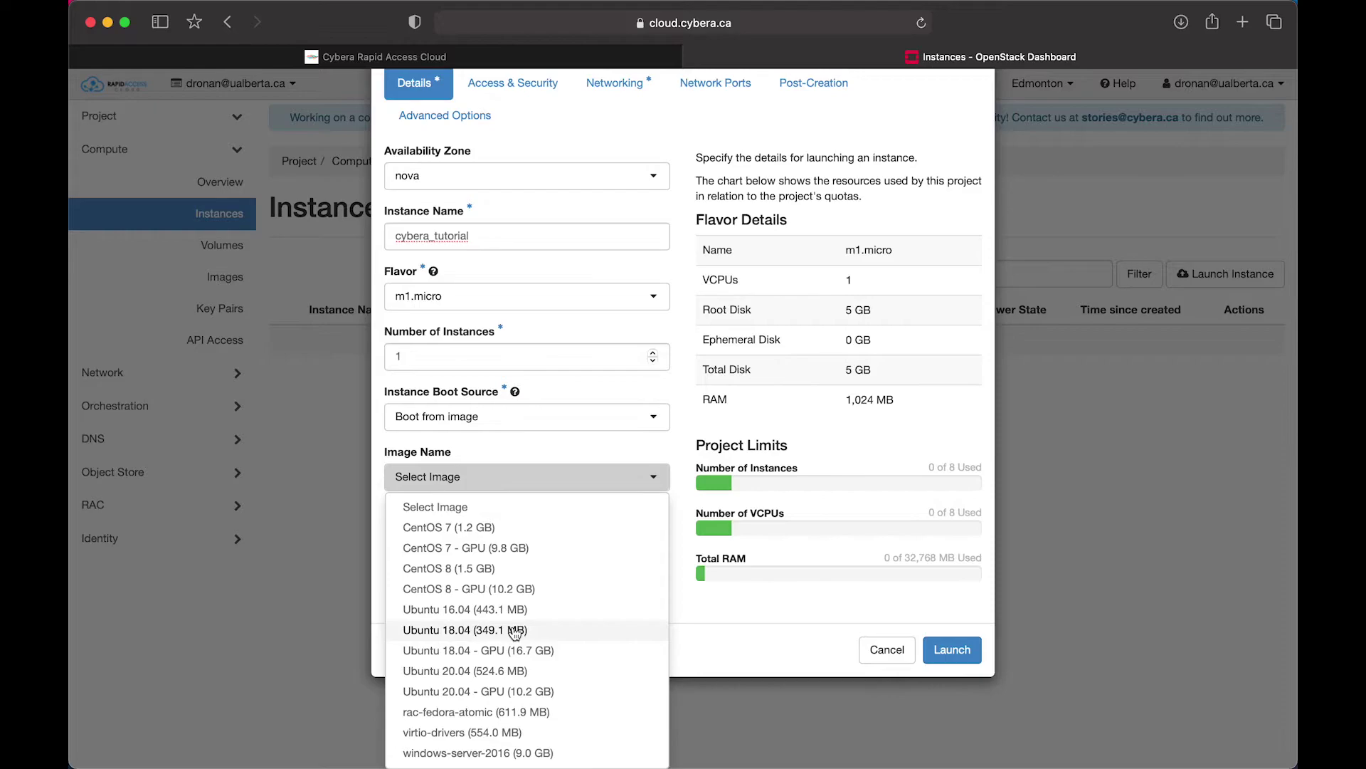
click(563, 633)
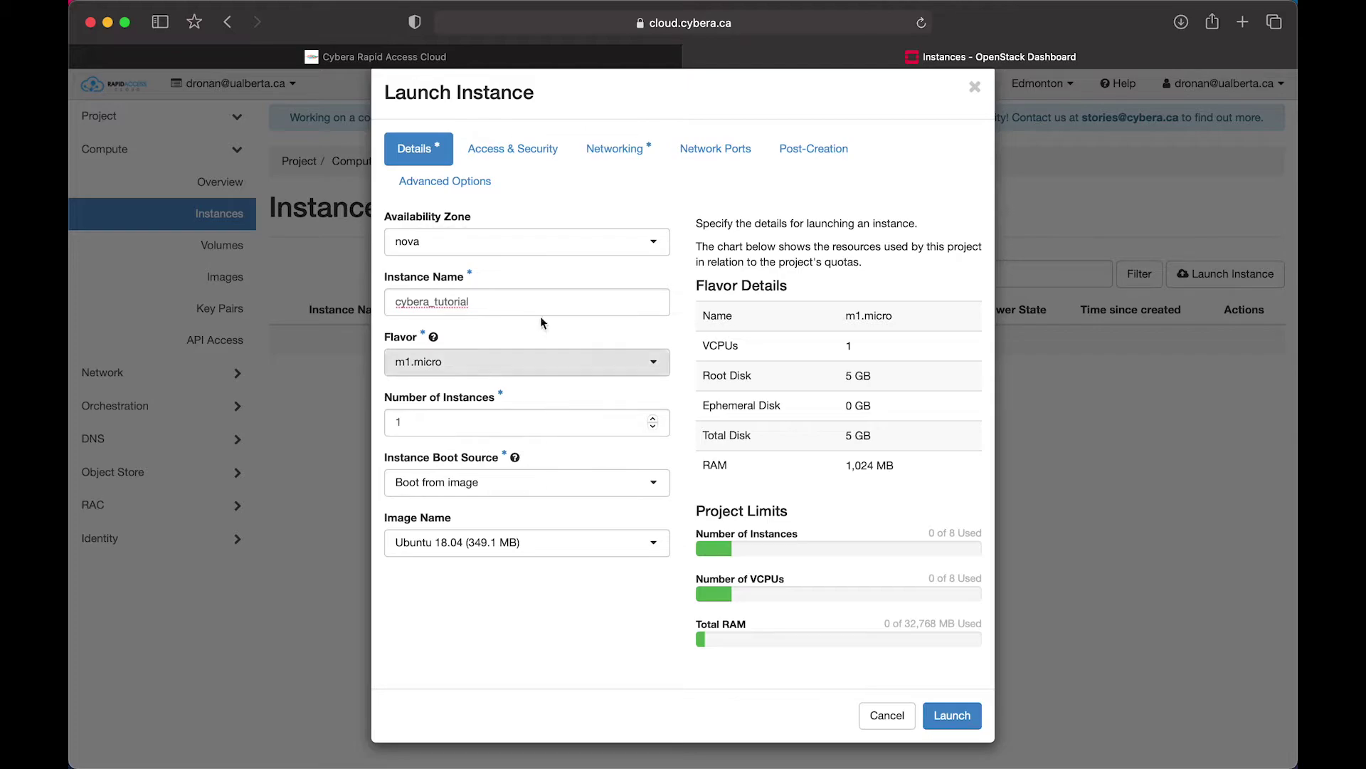
Step: Assign the cybera_tutorial key pair and the default security group to the new instance and launch it
click(520, 163)
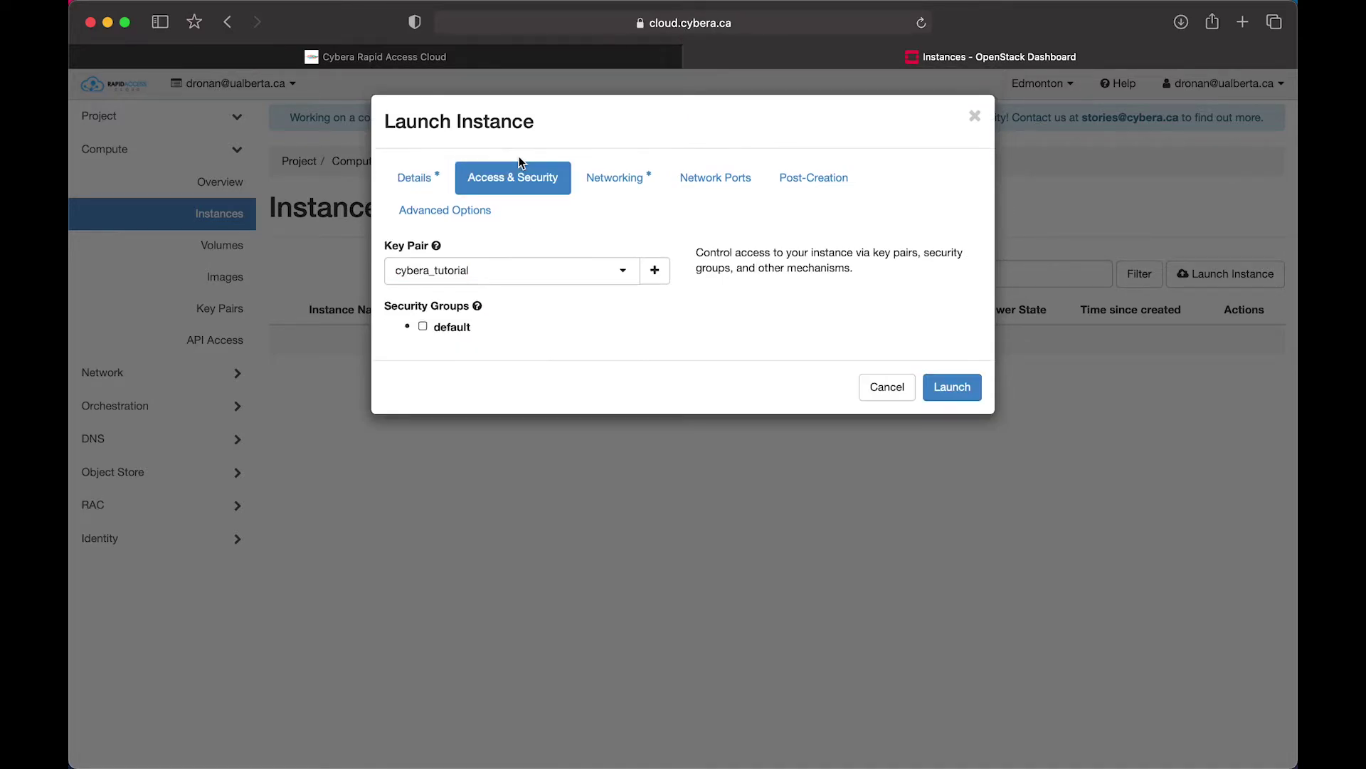
click(591, 271)
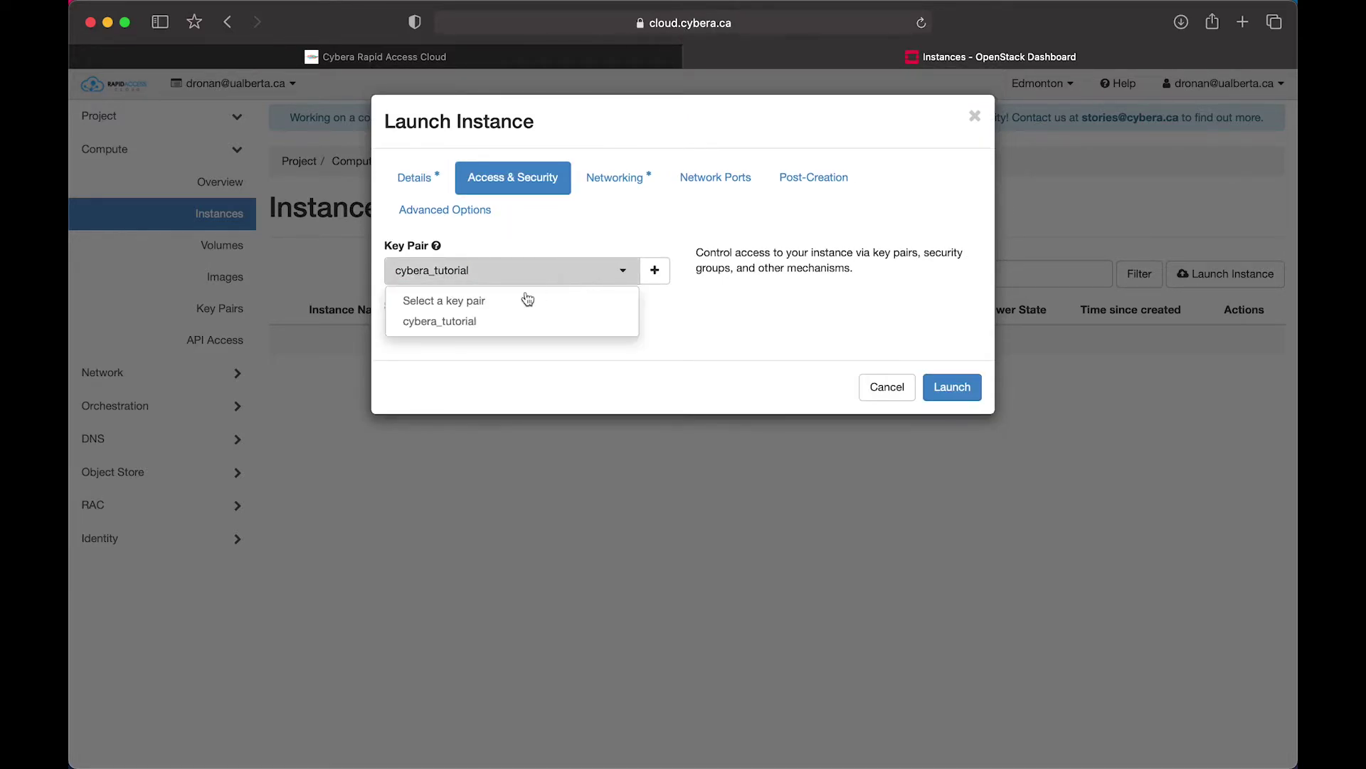
click(491, 321)
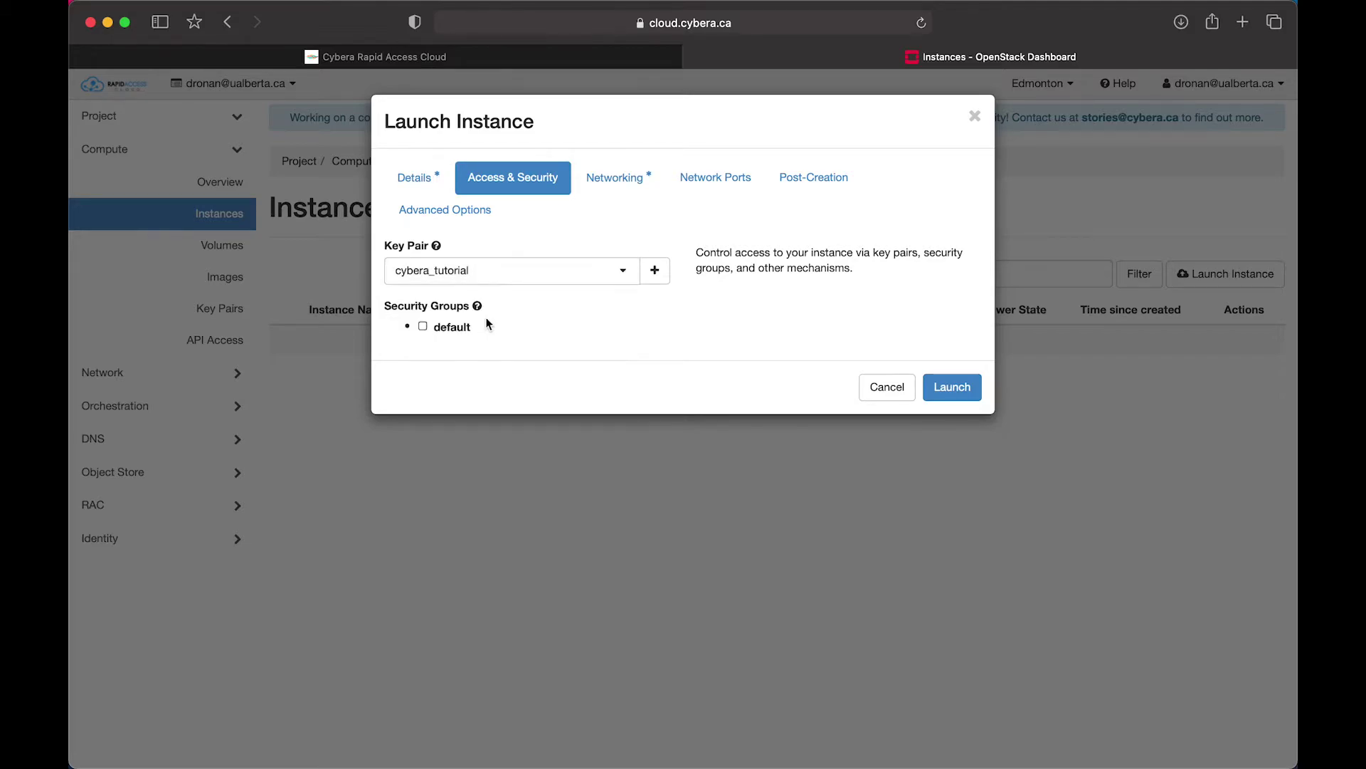
click(423, 328)
click(943, 387)
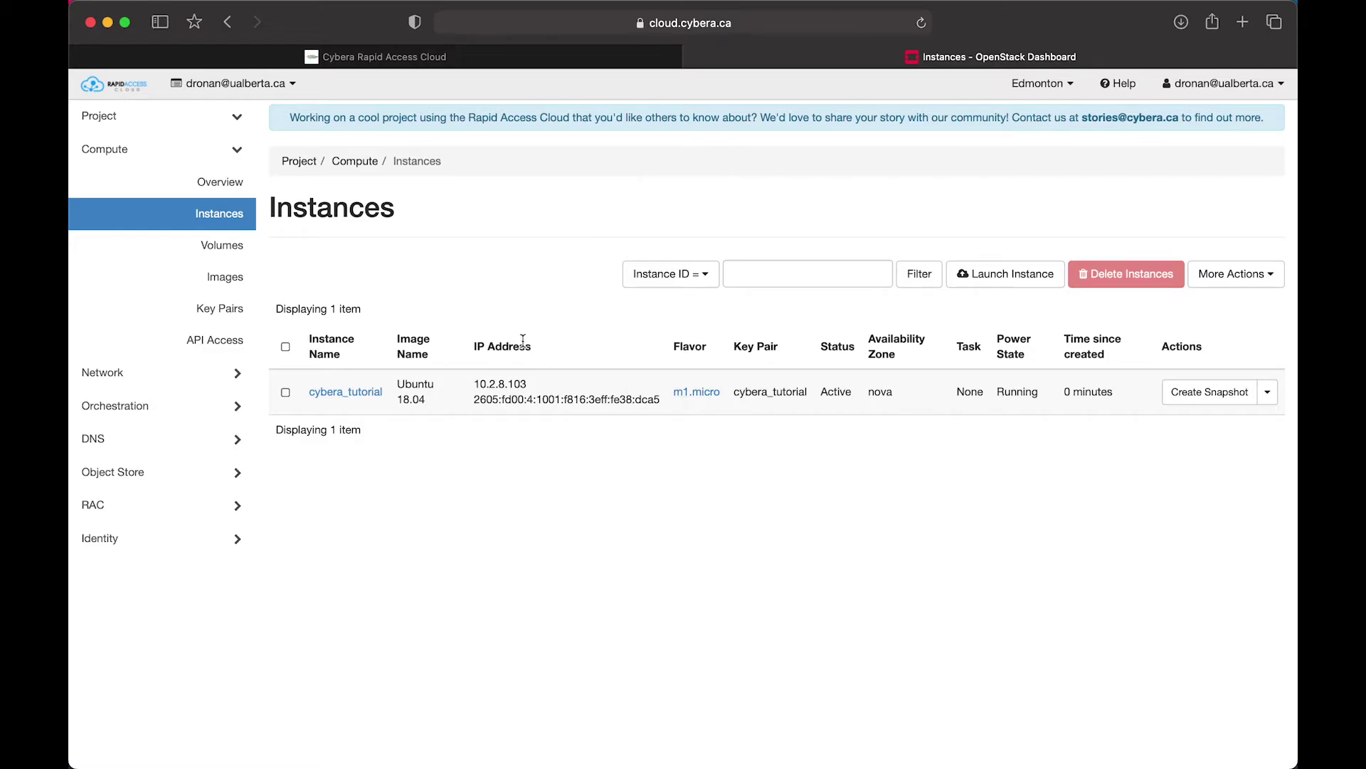
Step: Examine the IPv4 and IPv6 addresses assigned to the cybera_tutorial instance
drag(481, 383, 527, 383)
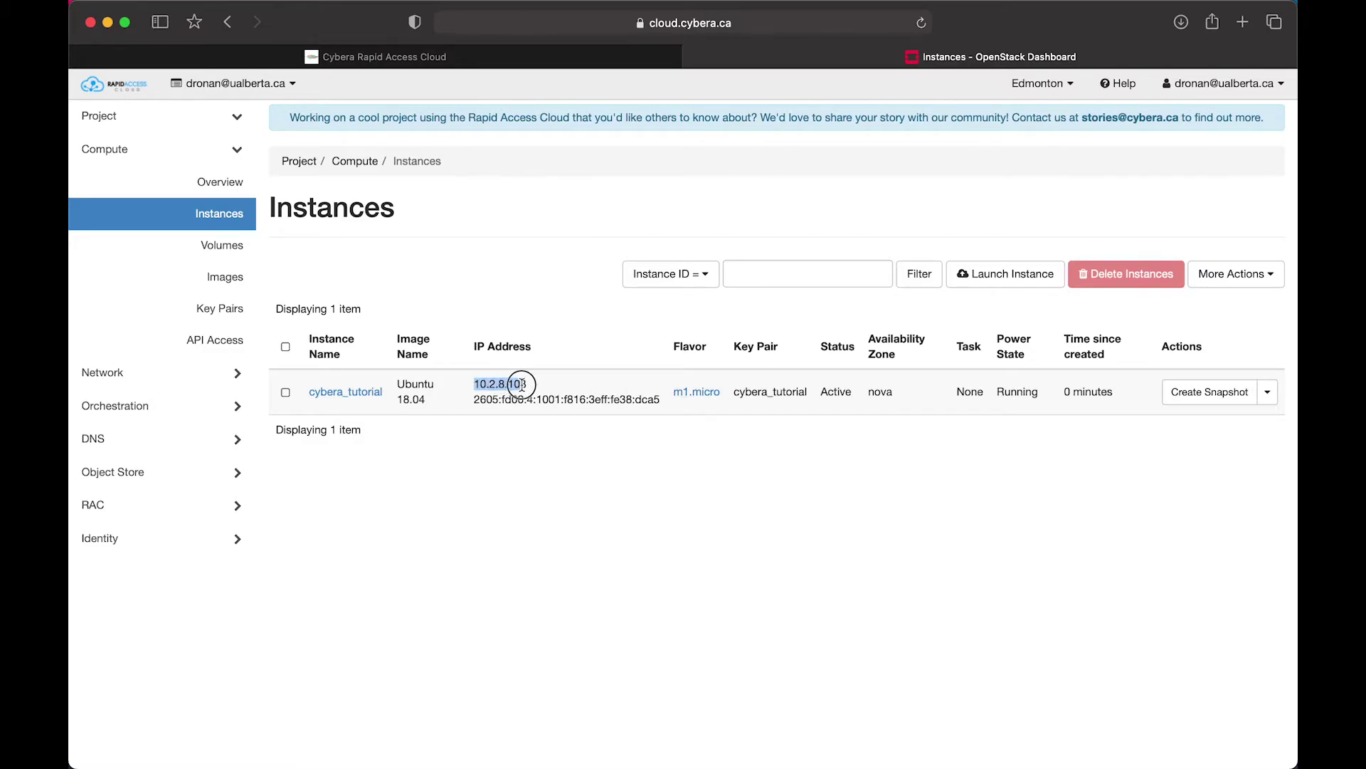
double_click(538, 400)
triple_click(538, 400)
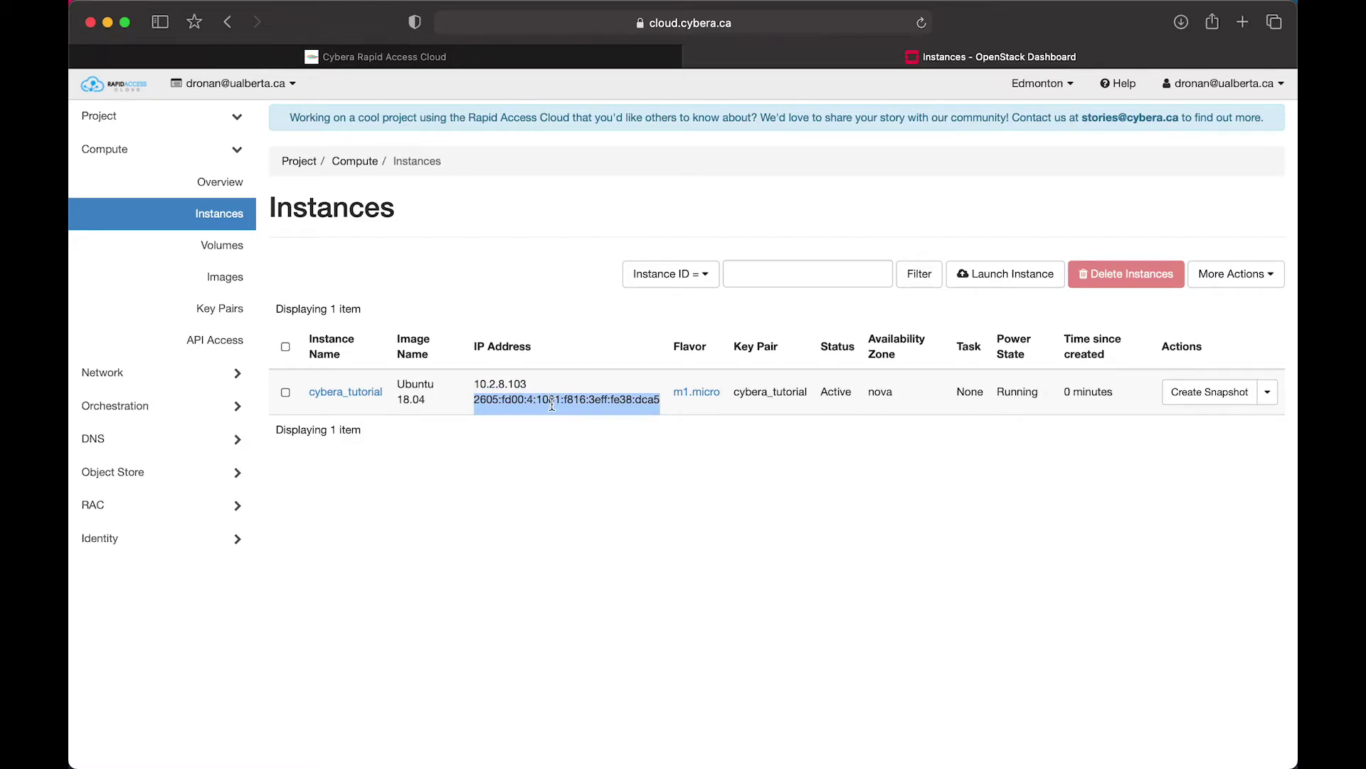
Step: Compare the cybera_tutorial instance's private IPv4 address with its IPv6 address in the instance list
double_click(502, 384)
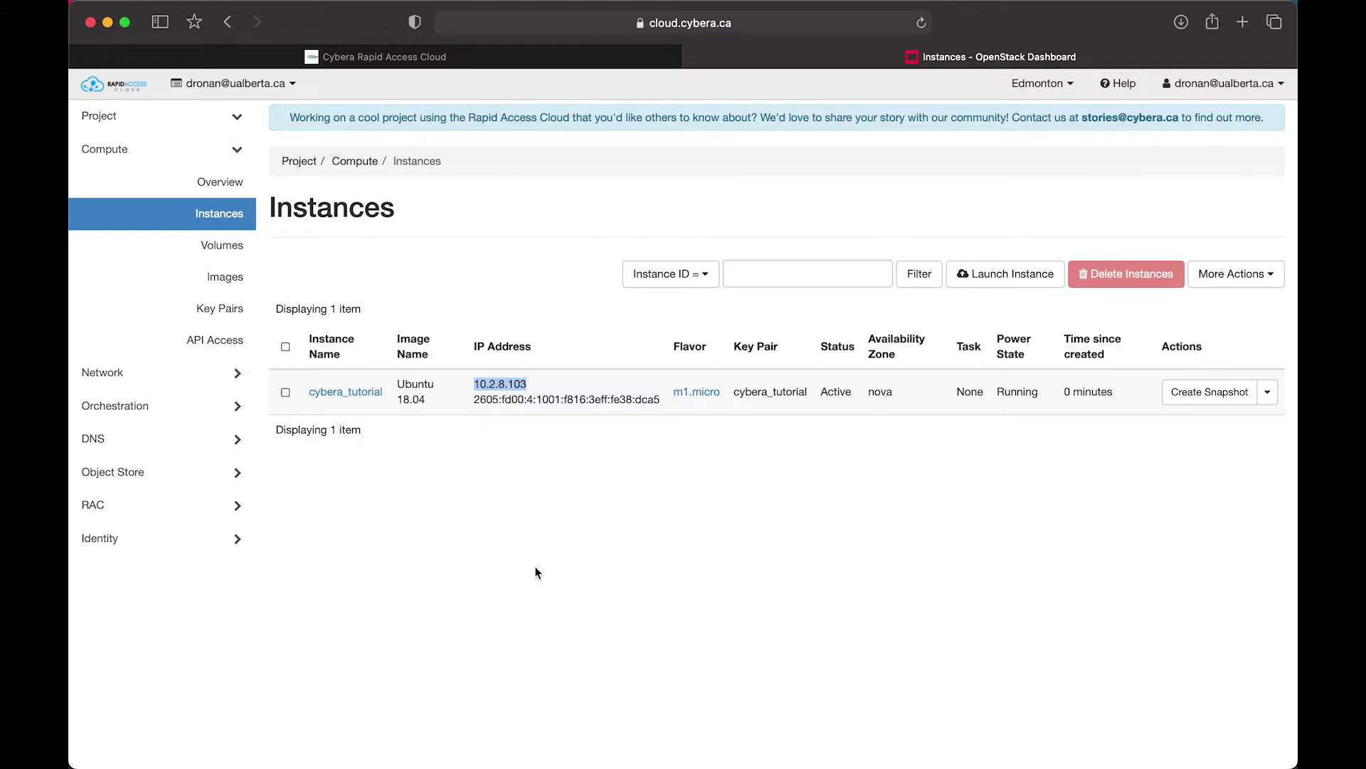
double_click(621, 399)
click(604, 485)
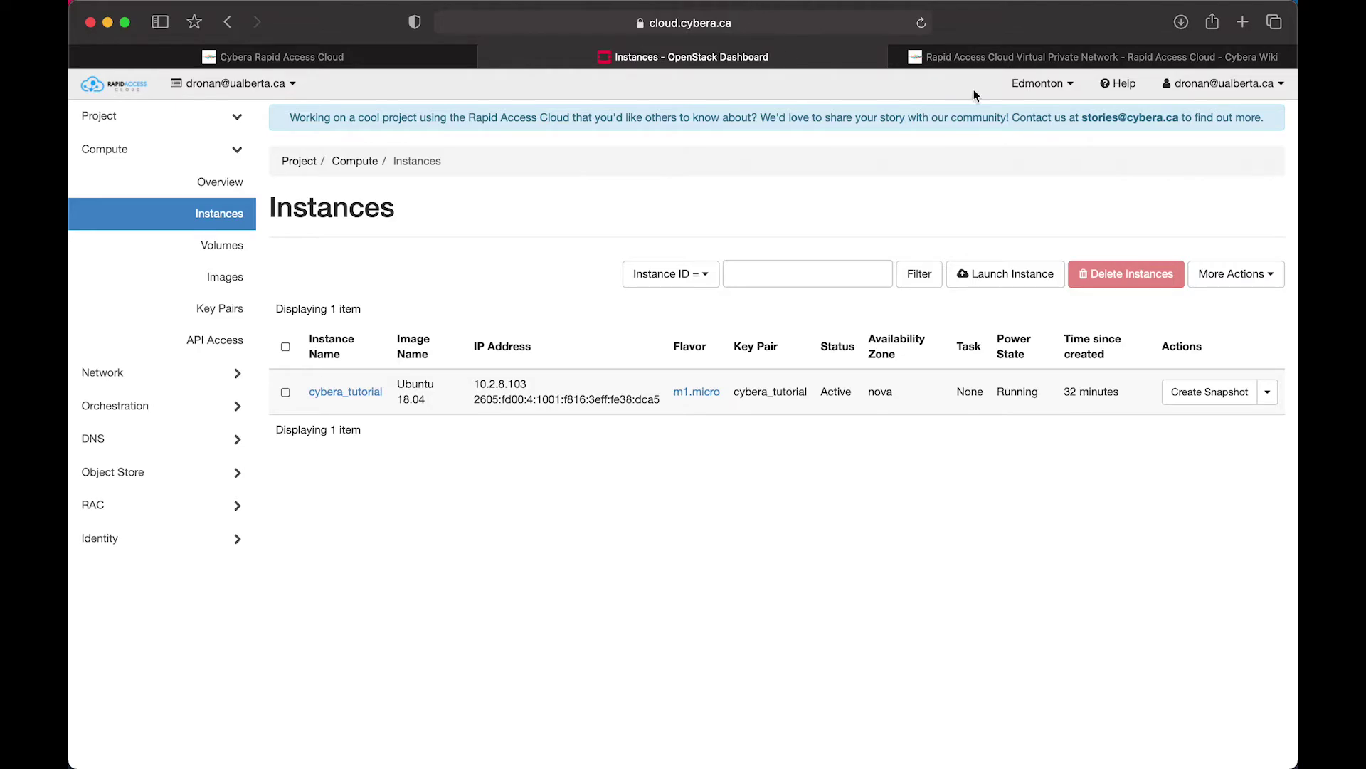
Step: Read the Mac OS X VPN instructions on the Cybera wiki and save the Edmonton configuration file vpn-yeg-tblk.zip to Downloads
click(1000, 62)
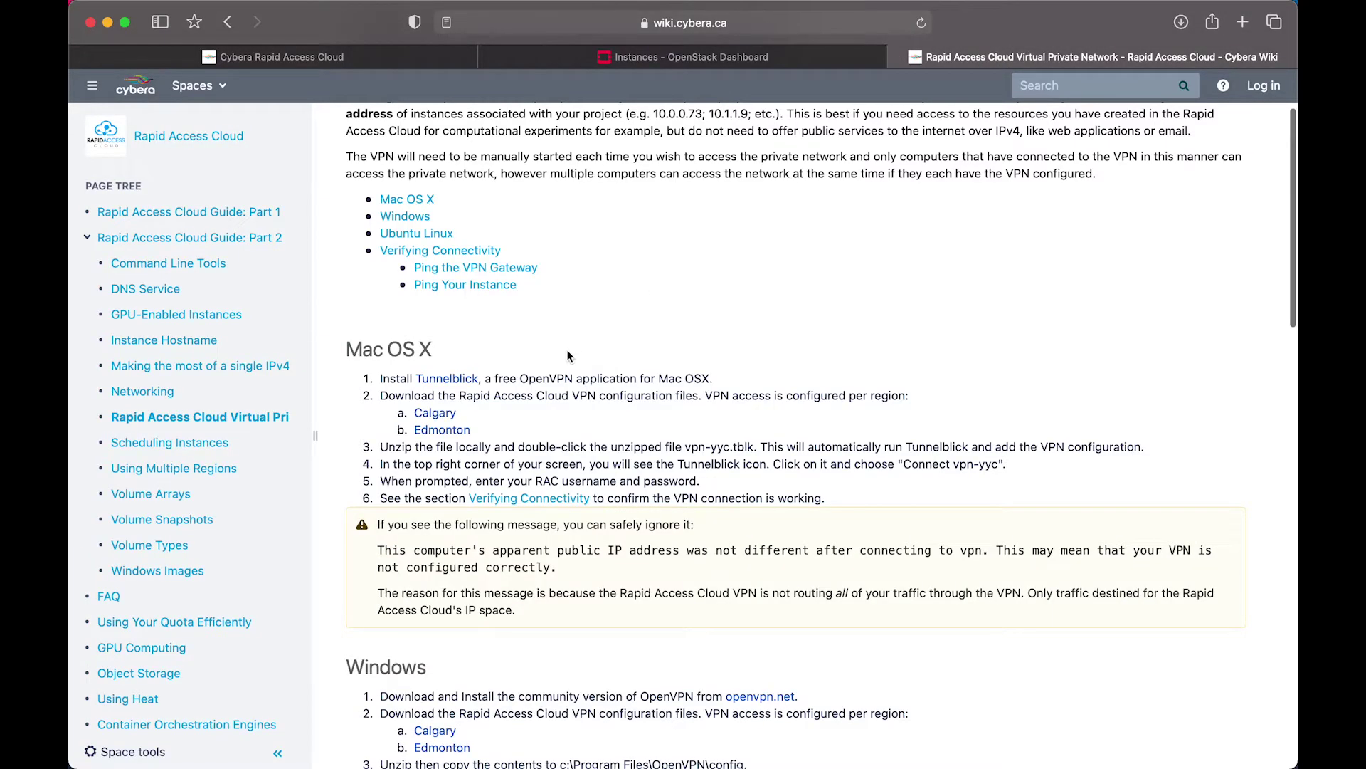
click(485, 380)
drag(484, 380, 429, 380)
click(613, 346)
scroll(612, 348, down, 1)
drag(573, 350, 698, 363)
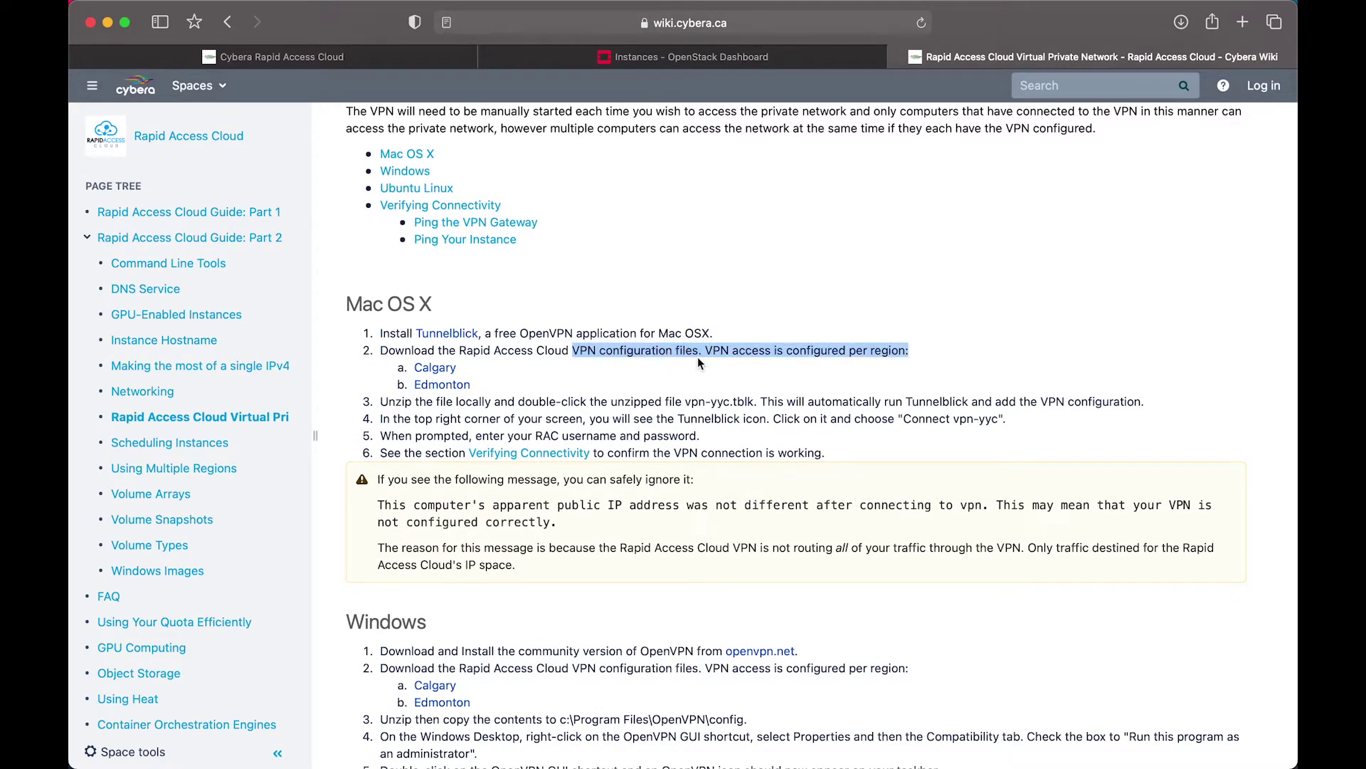
click(658, 398)
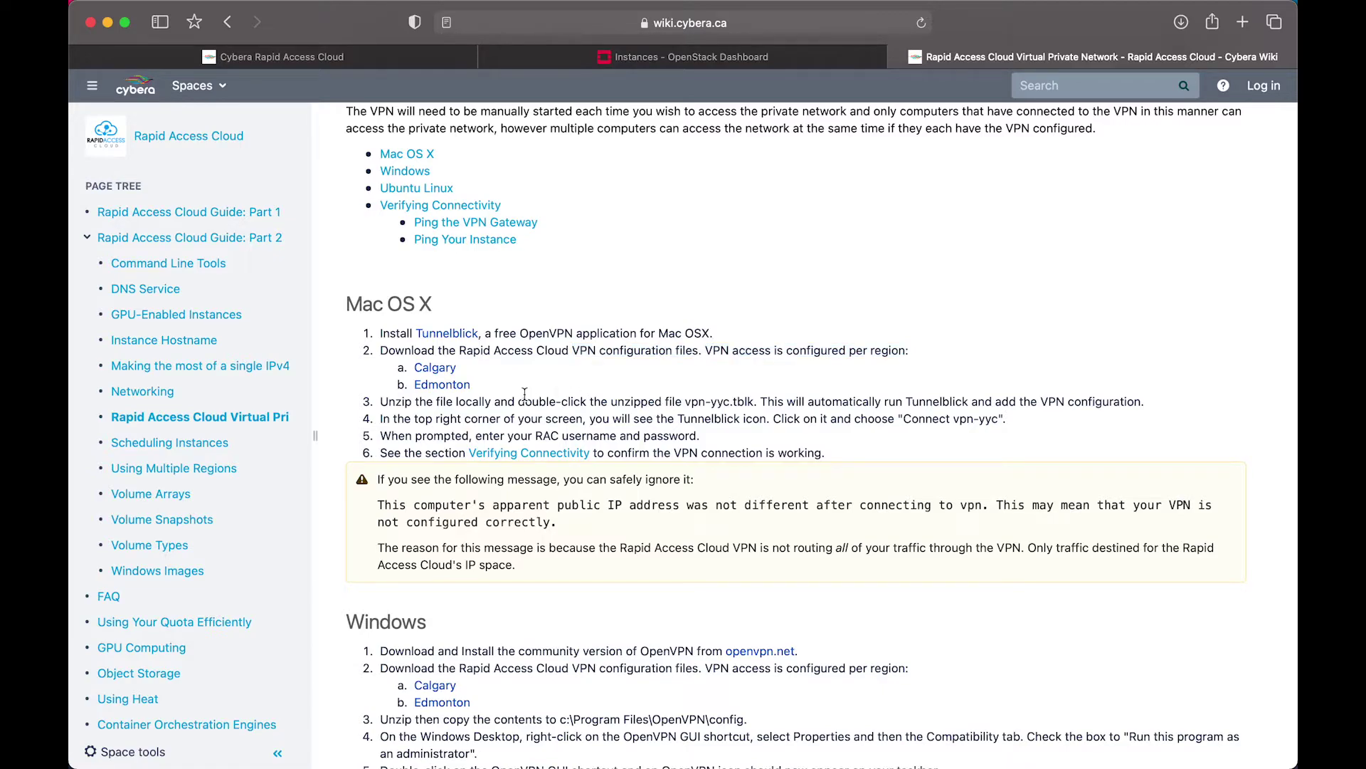
click(460, 386)
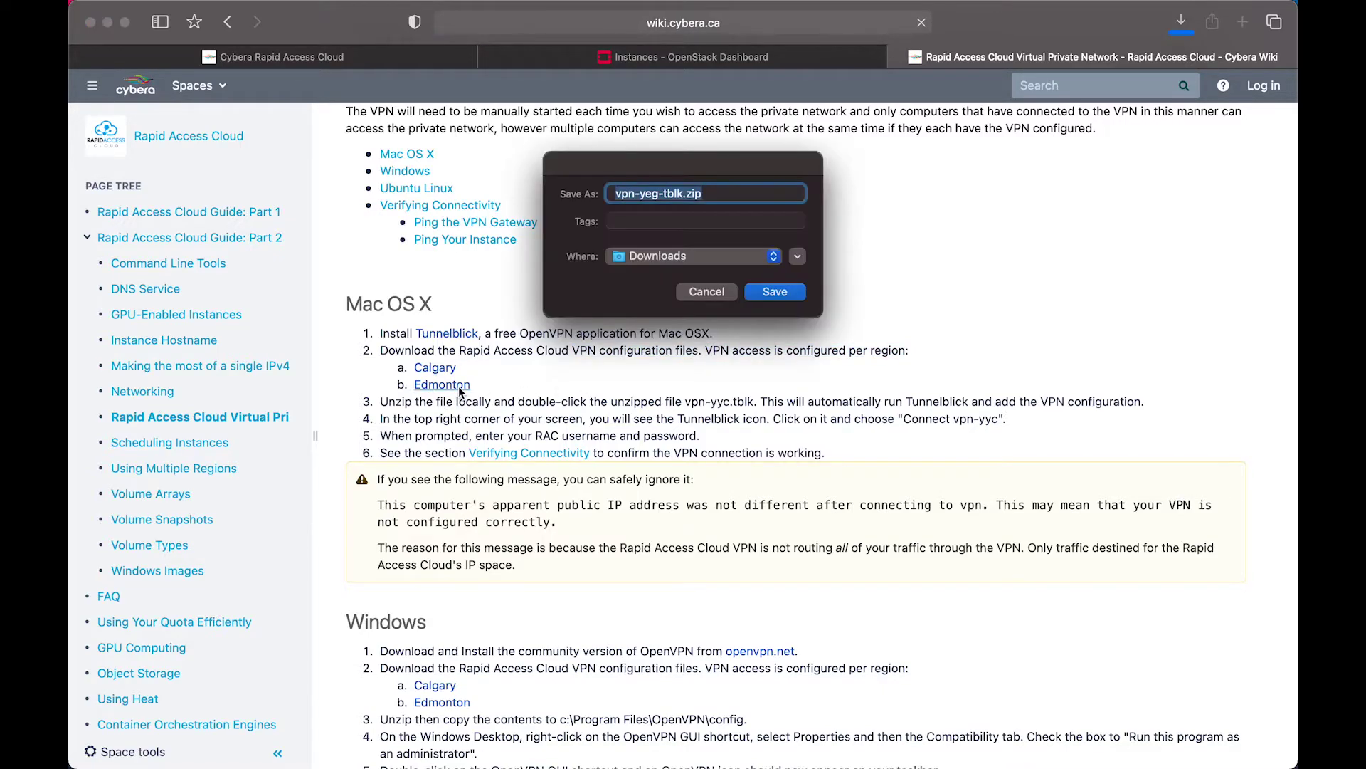
click(779, 293)
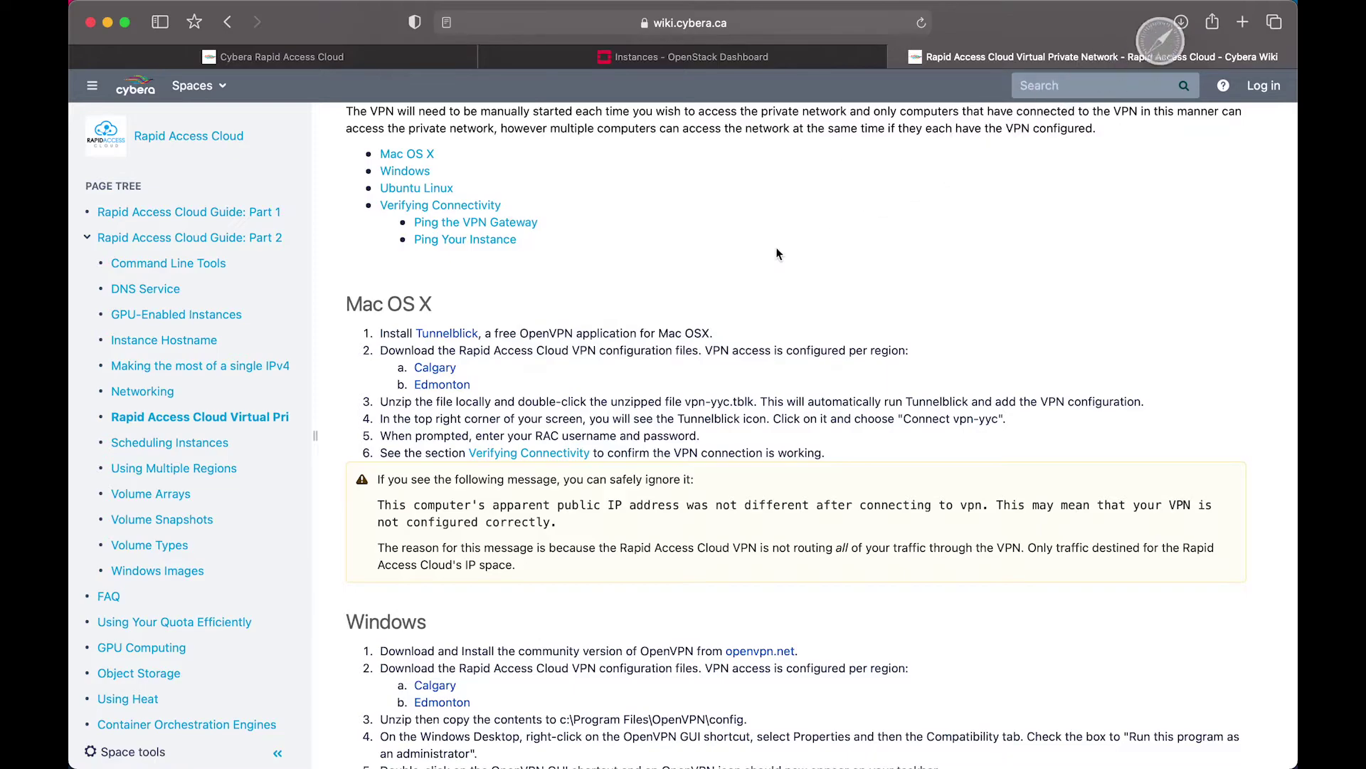
Step: Open vpn-yeg.tblk from the Downloads folder to install it in Tunnelblick, entering the account password to authorize it
key(ctrl+Up)
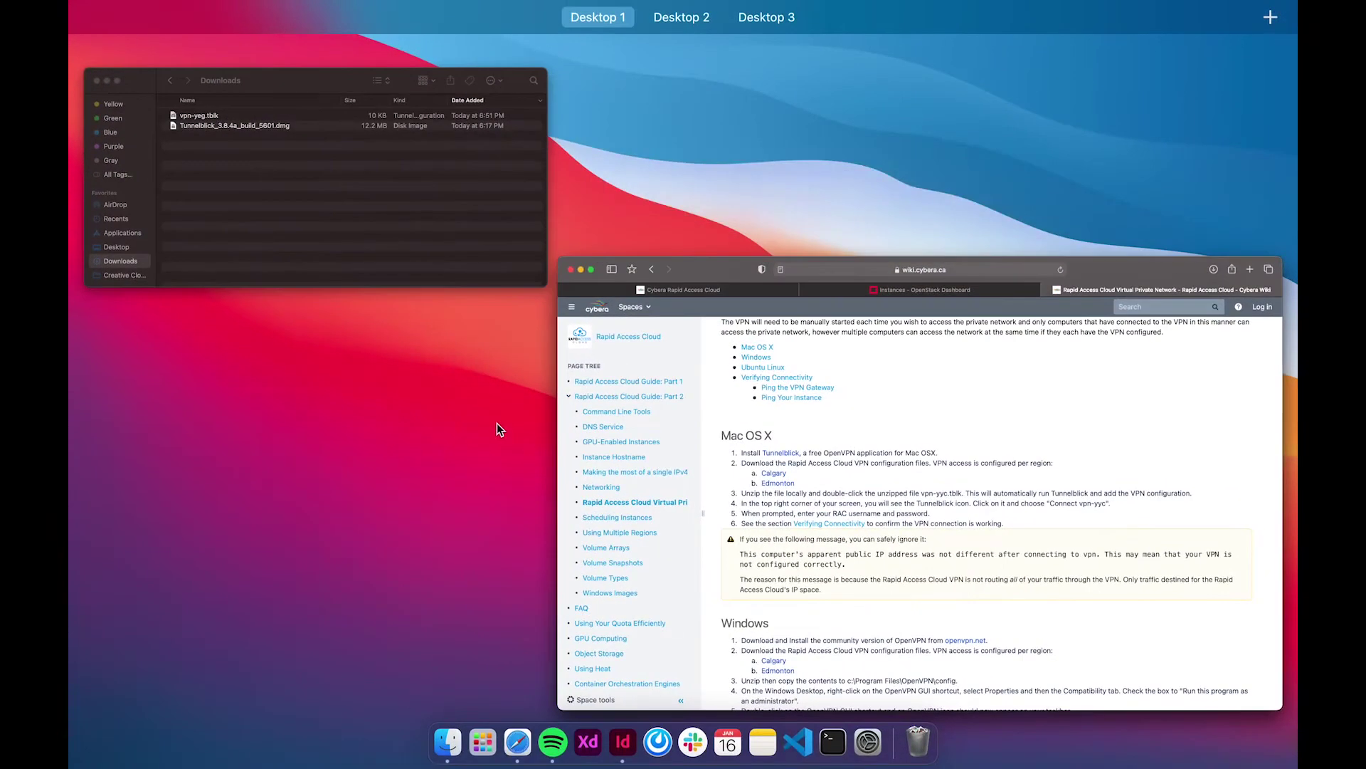
click(473, 206)
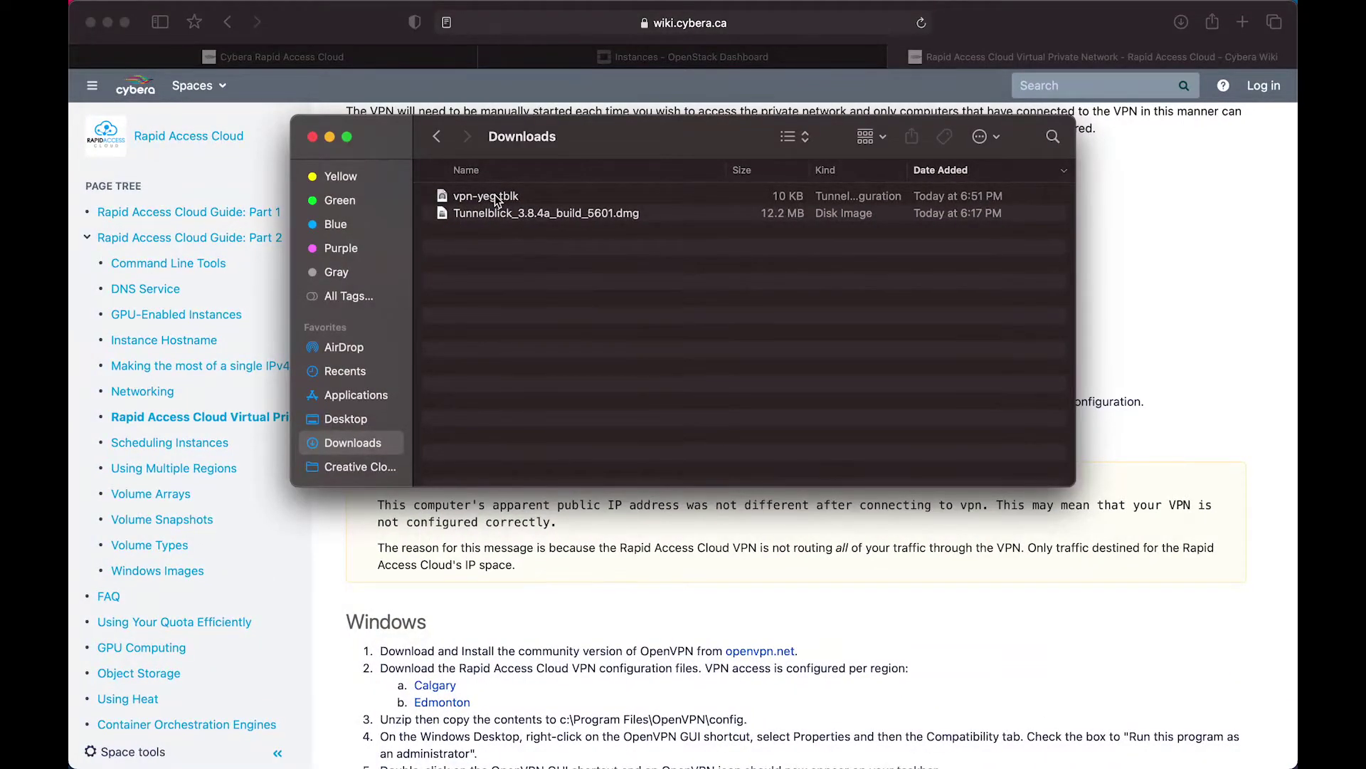
double_click(496, 200)
text(*******)
key(Return)
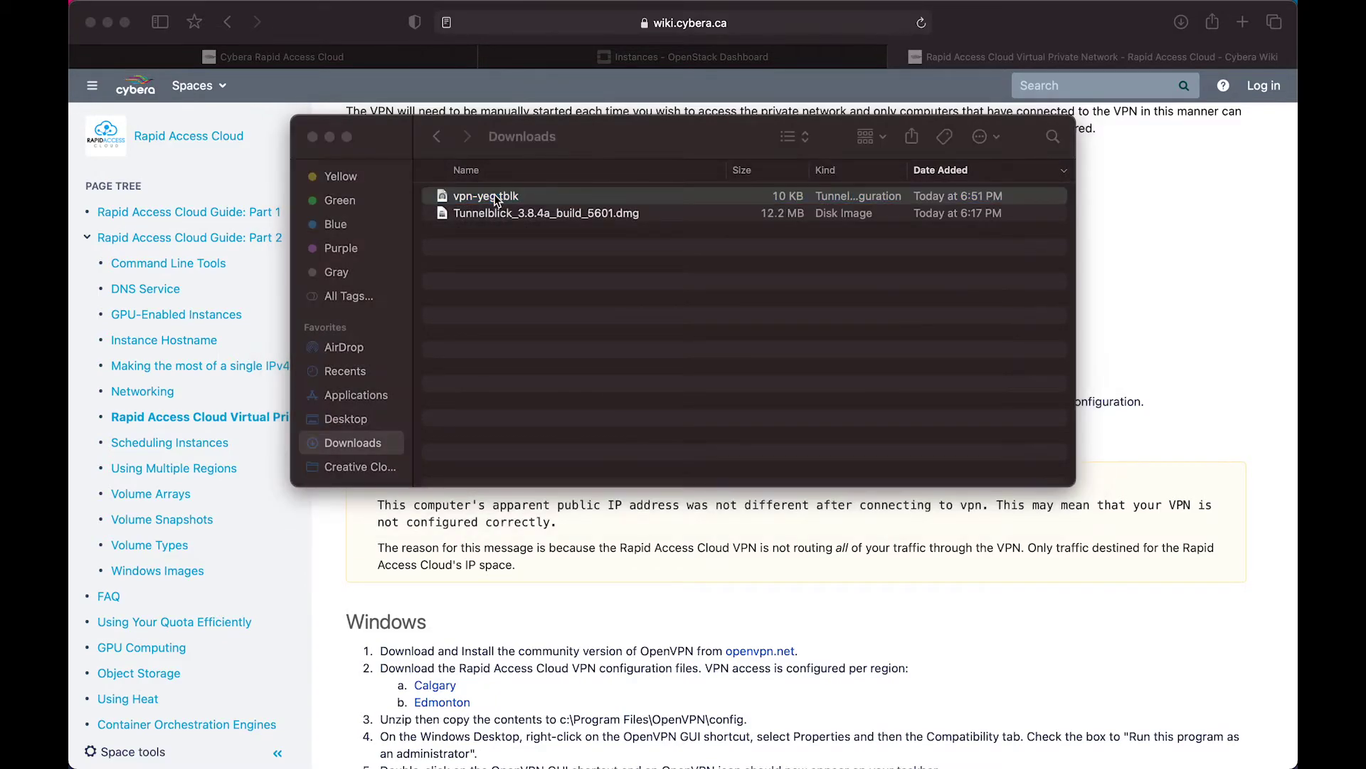
double_click(496, 197)
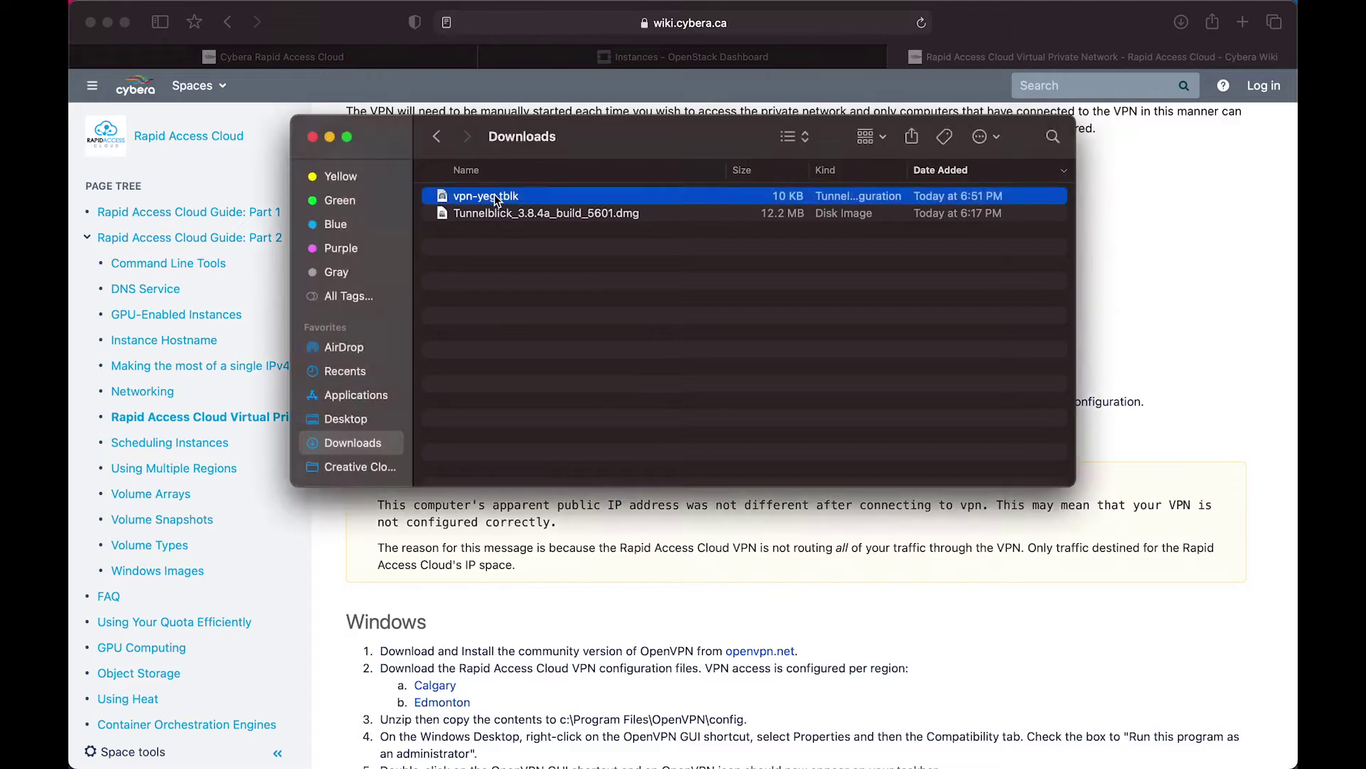
click(744, 338)
Step: Select the vpn-yeg configuration in Tunnelblick and connect to it
click(465, 97)
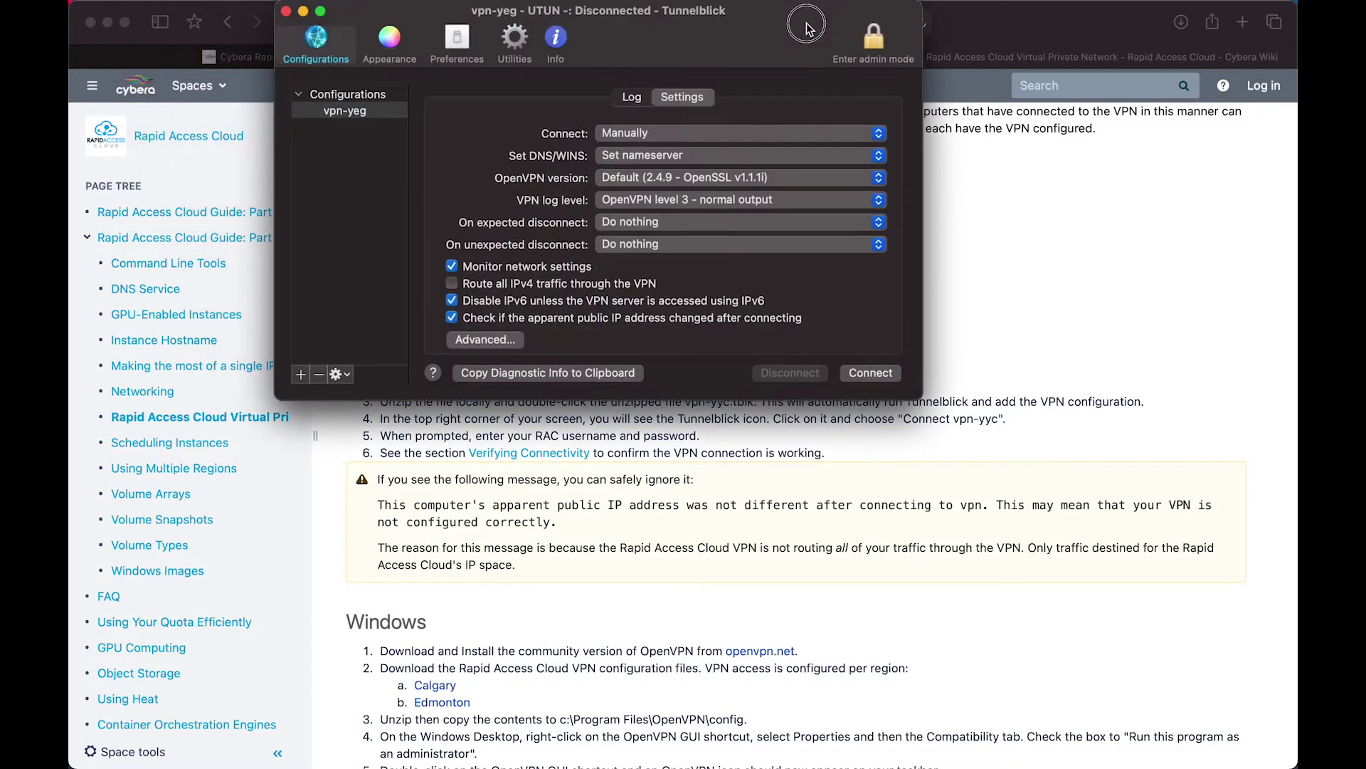
click(348, 114)
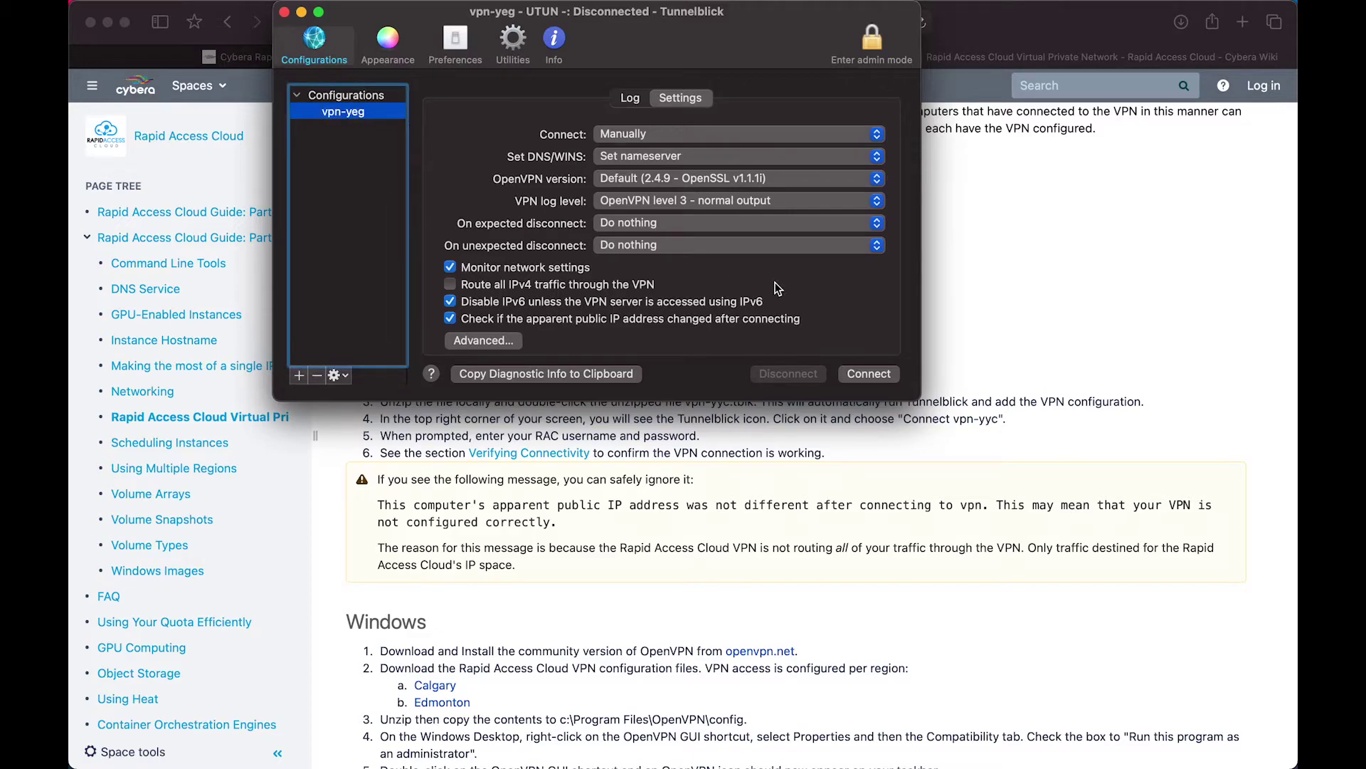
click(866, 377)
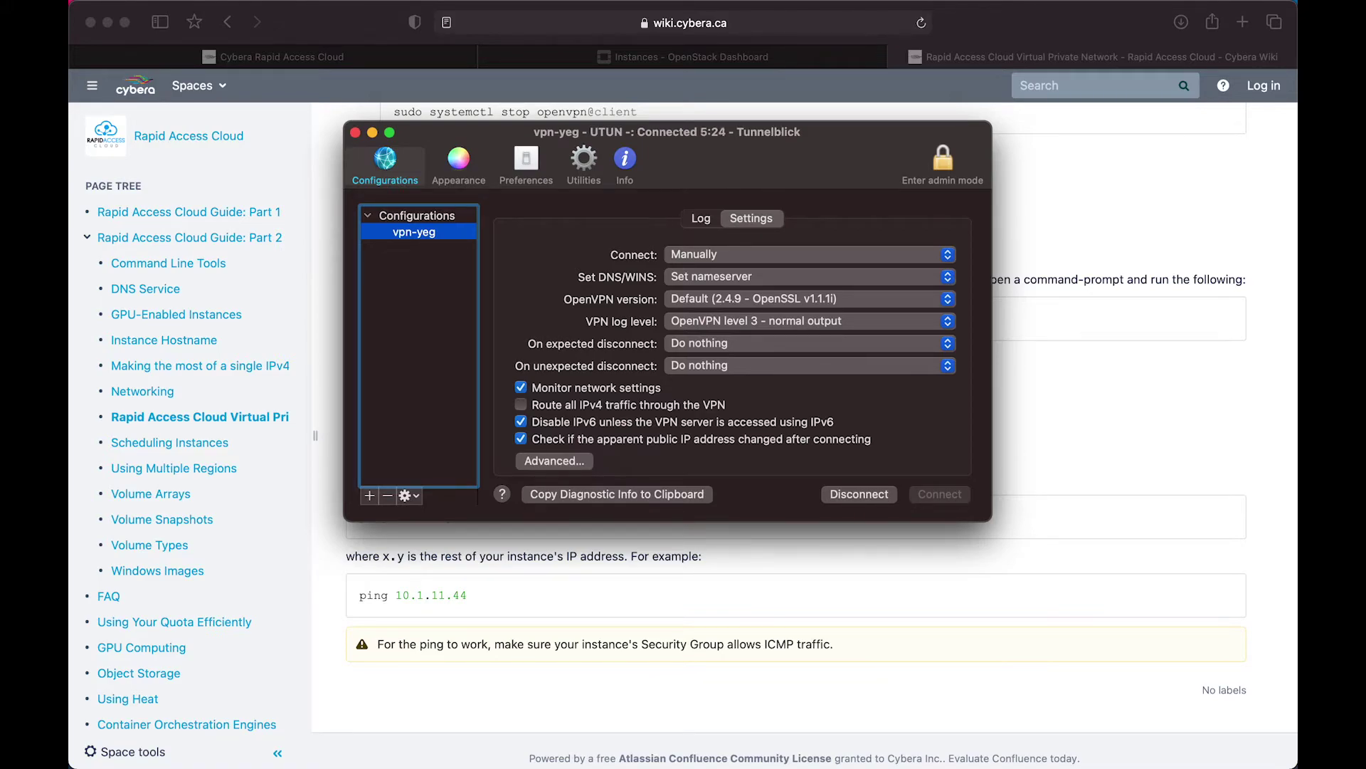
Step: Switch to Terminal, ping the VPN gateway at 10.254.0.1 as the wiki describes, and stop the ping
click(325, 146)
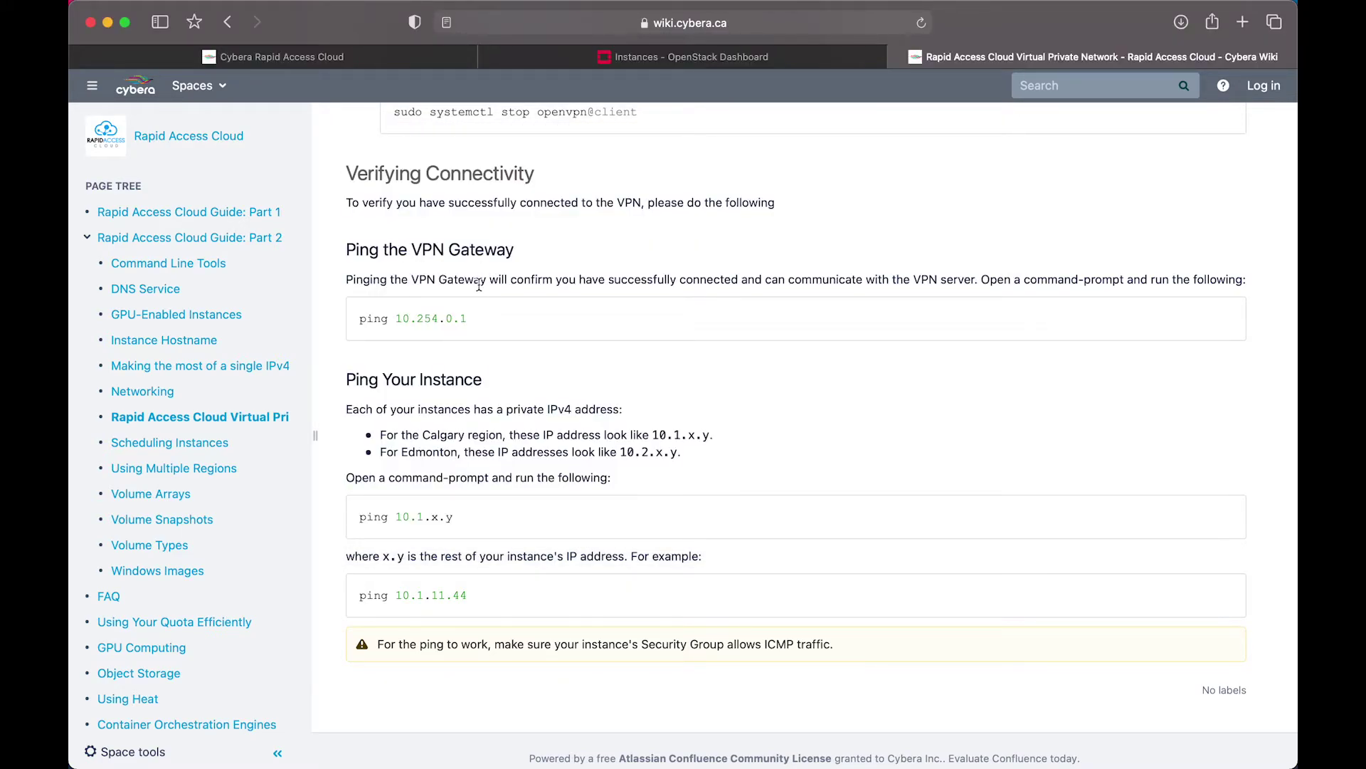
drag(468, 320, 398, 322)
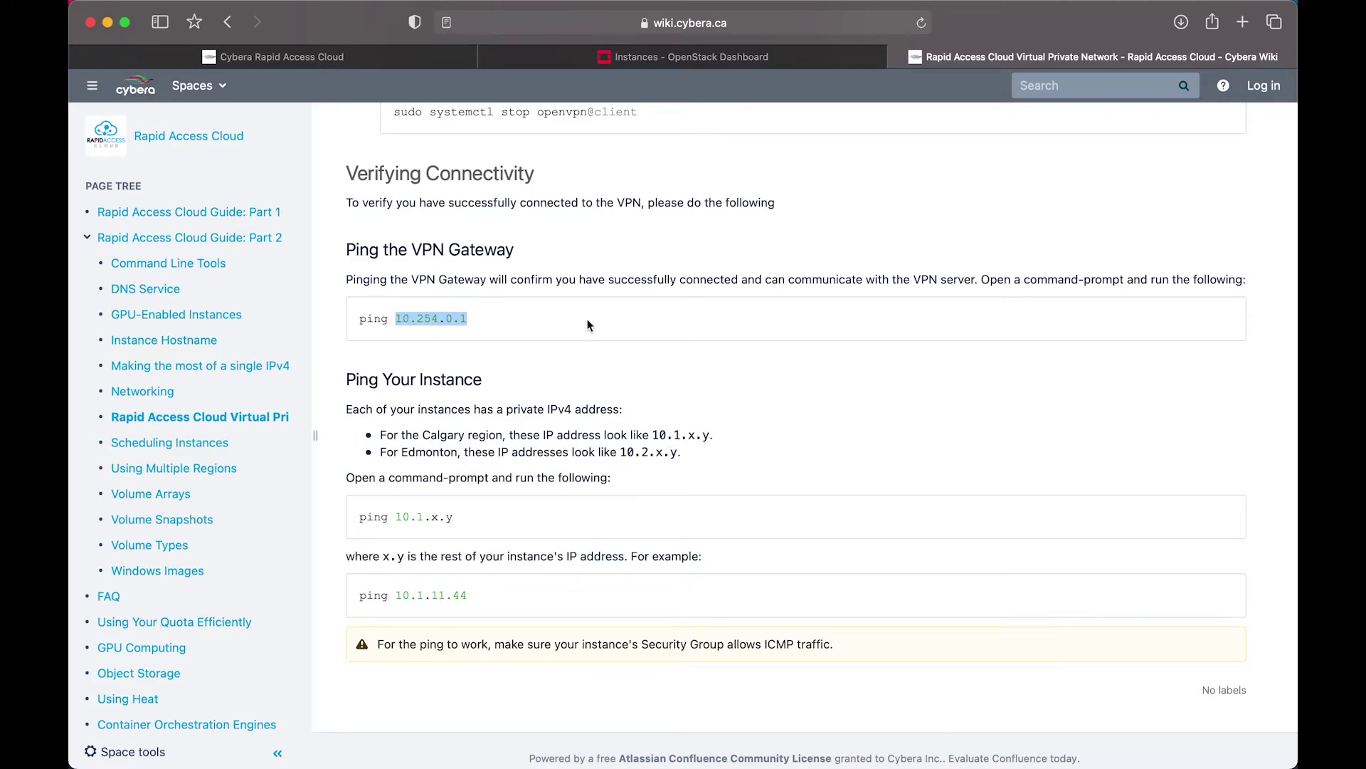
click(528, 324)
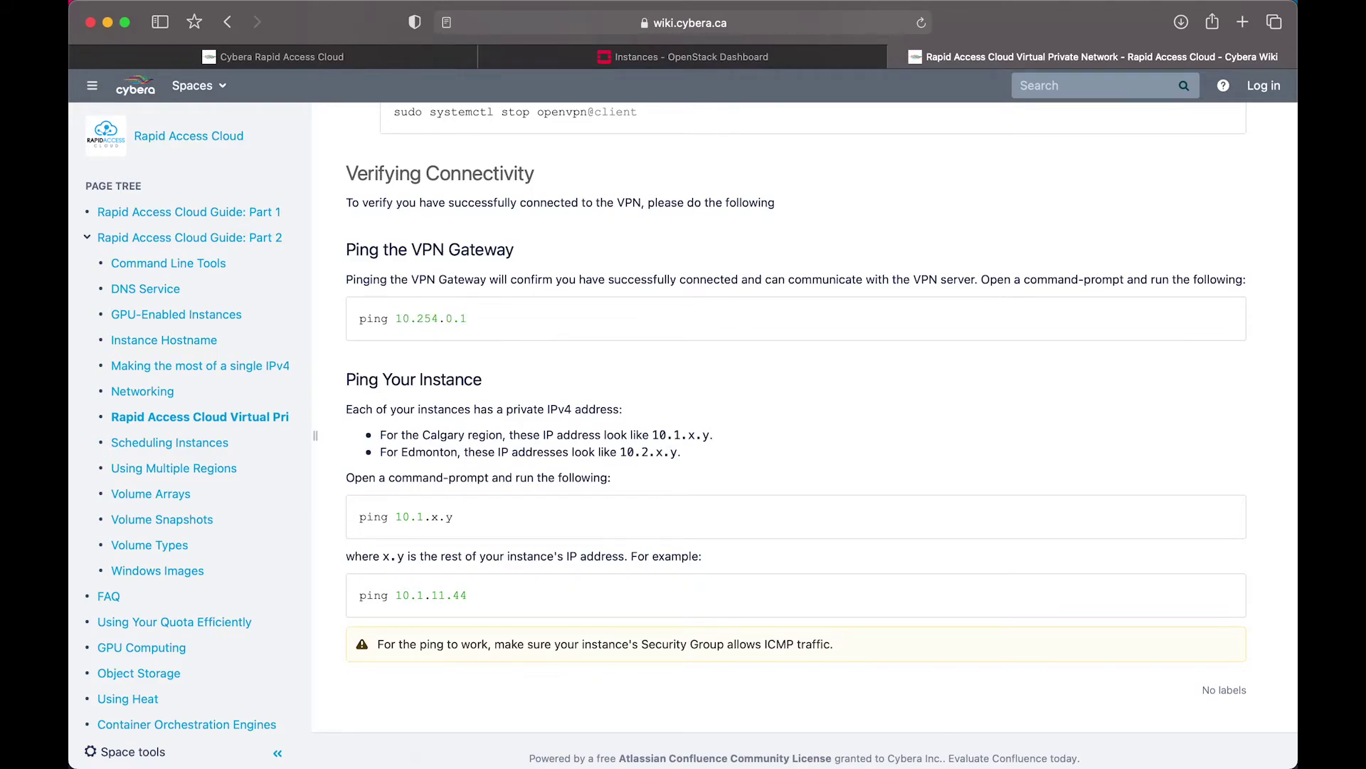
click(833, 760)
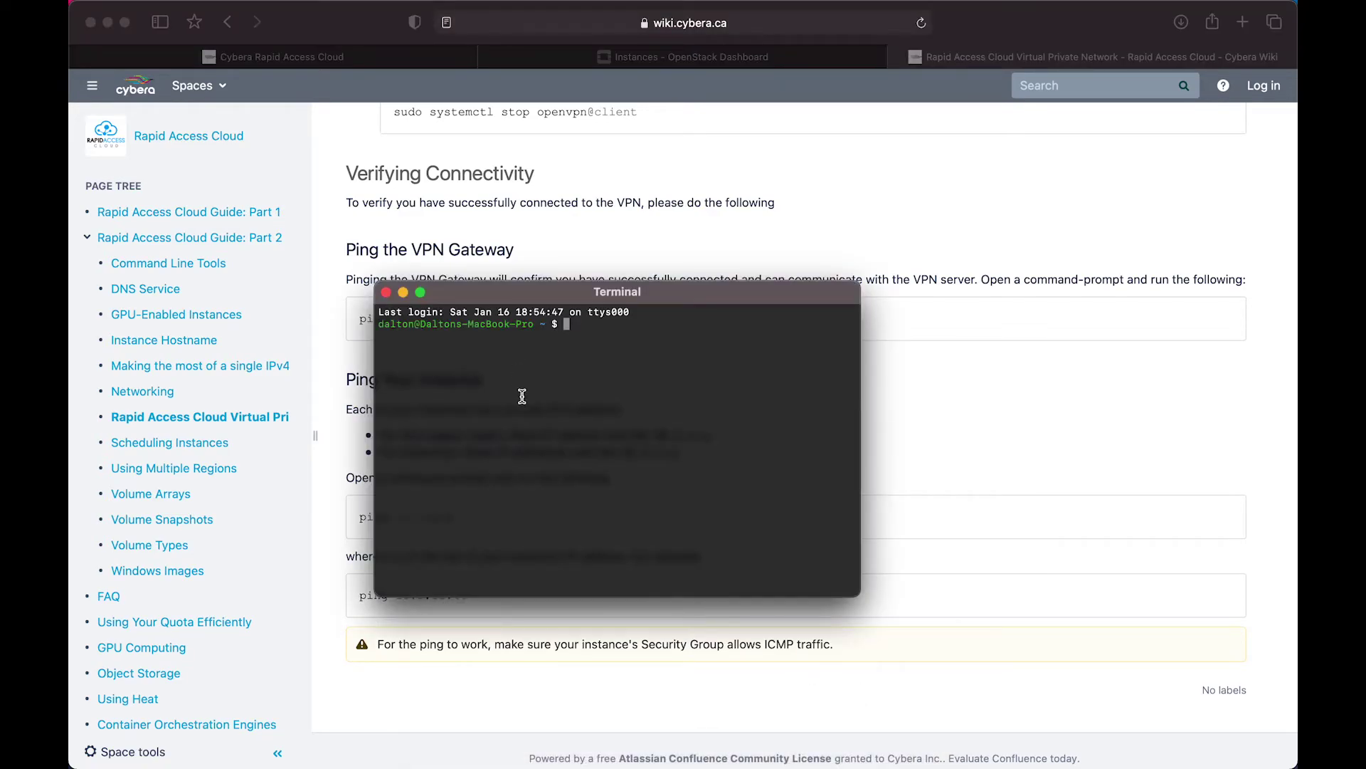
drag(655, 292, 655, 381)
text(ping 10.254.0.1)
key(Return)
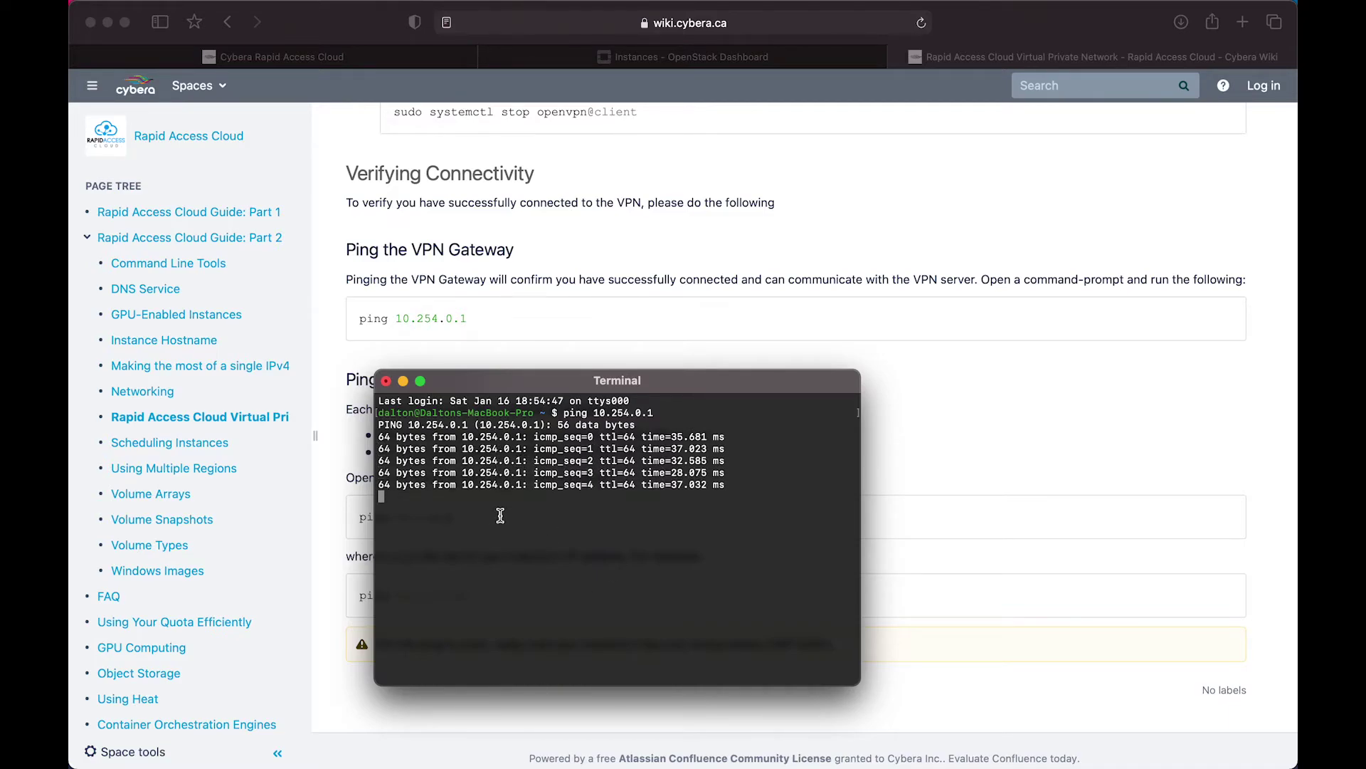
text(ç)
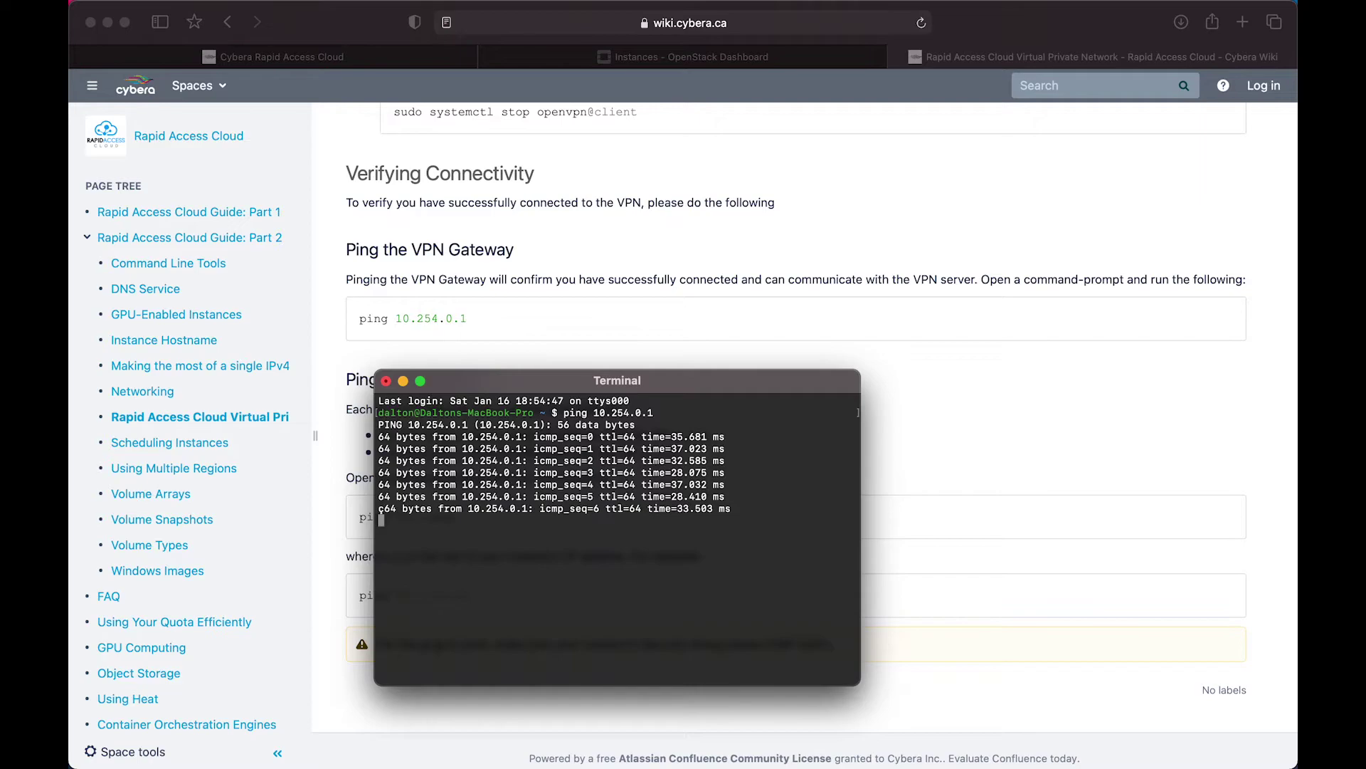
key(ctrl+c)
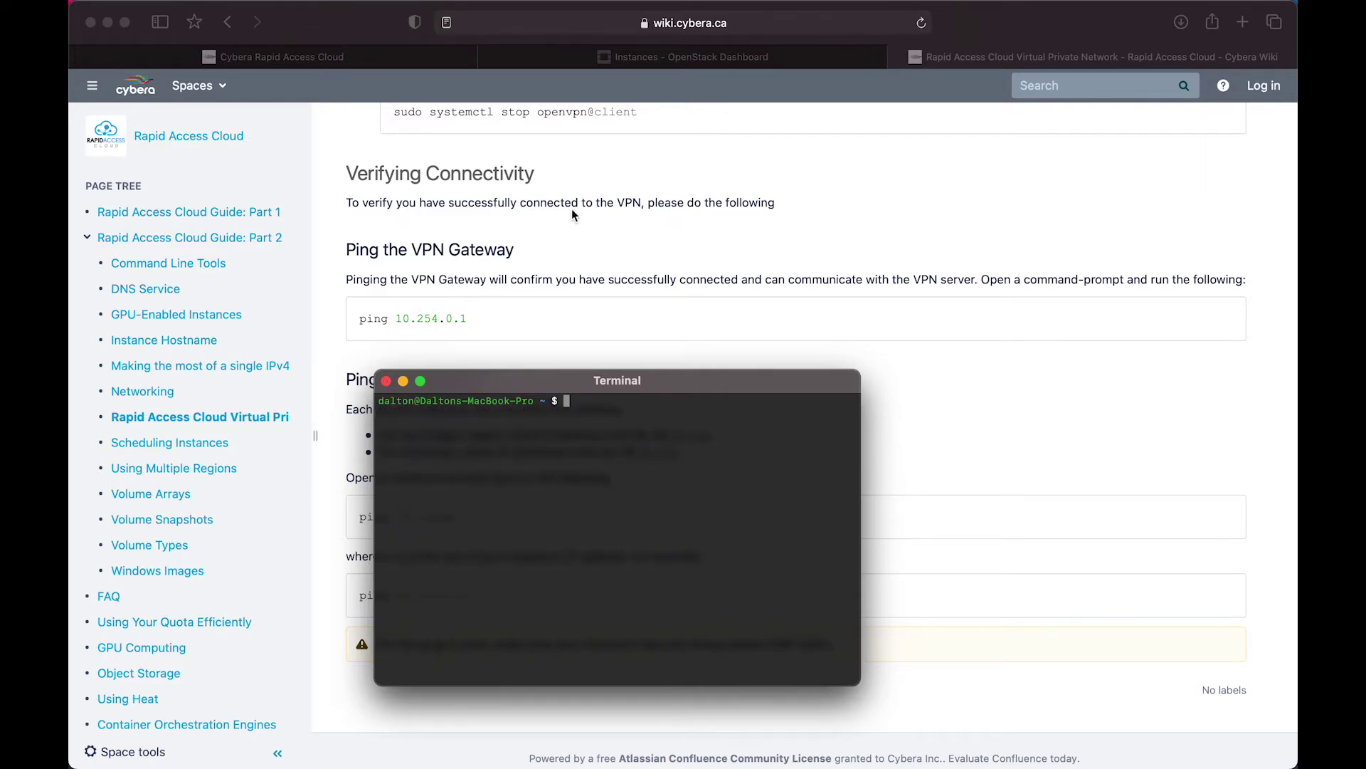
Step: Ping the cybera_tutorial instance at its IPv4 address 10.2.8.103 from Terminal, then stop the ping and clear the terminal output
click(710, 56)
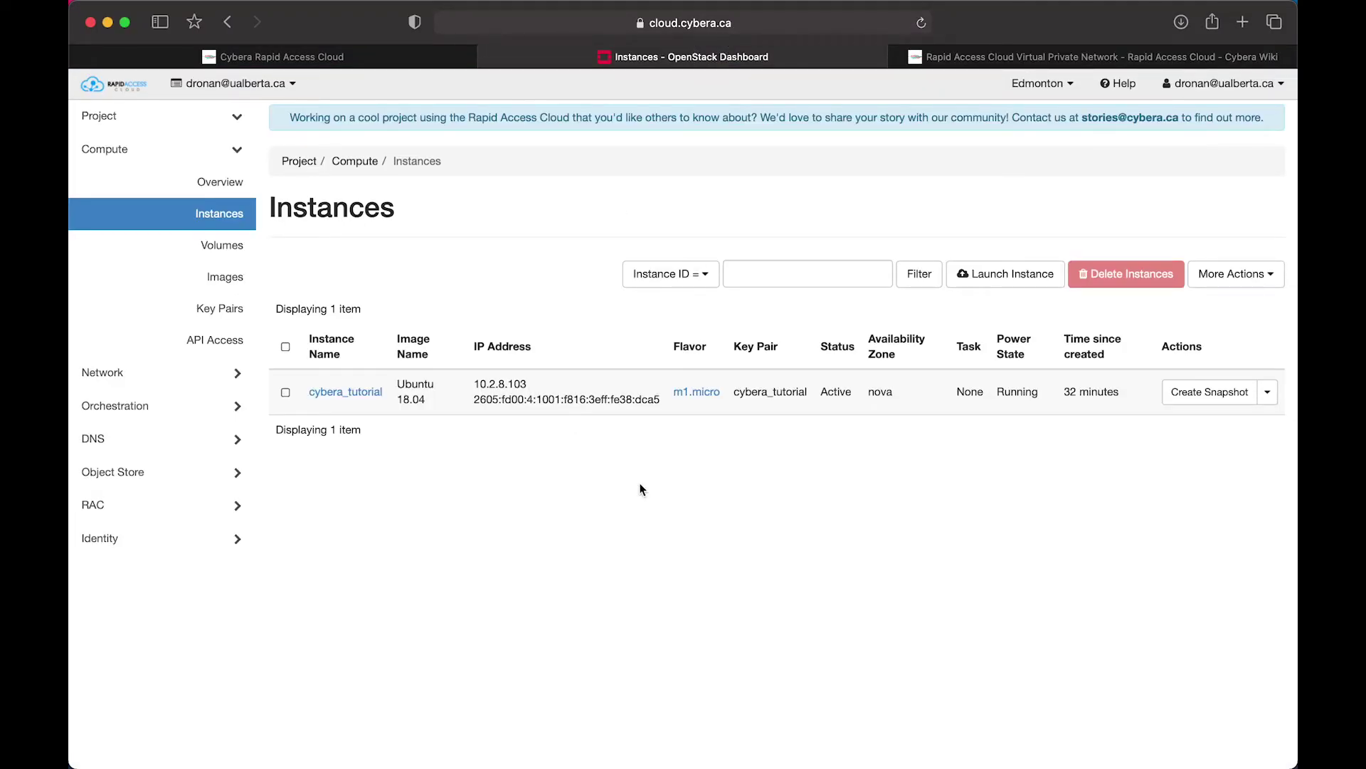
drag(527, 385, 474, 385)
key(ctrl+Up)
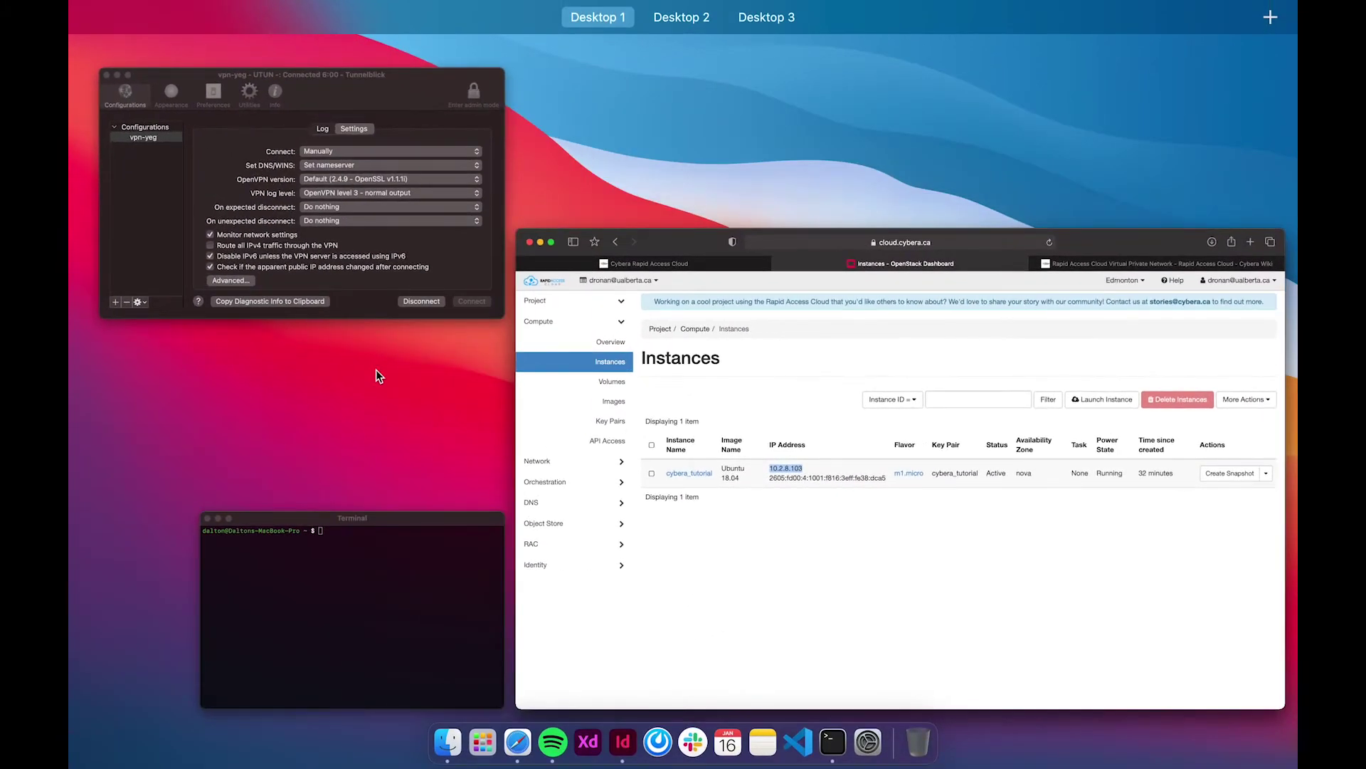
click(406, 652)
text(ping)
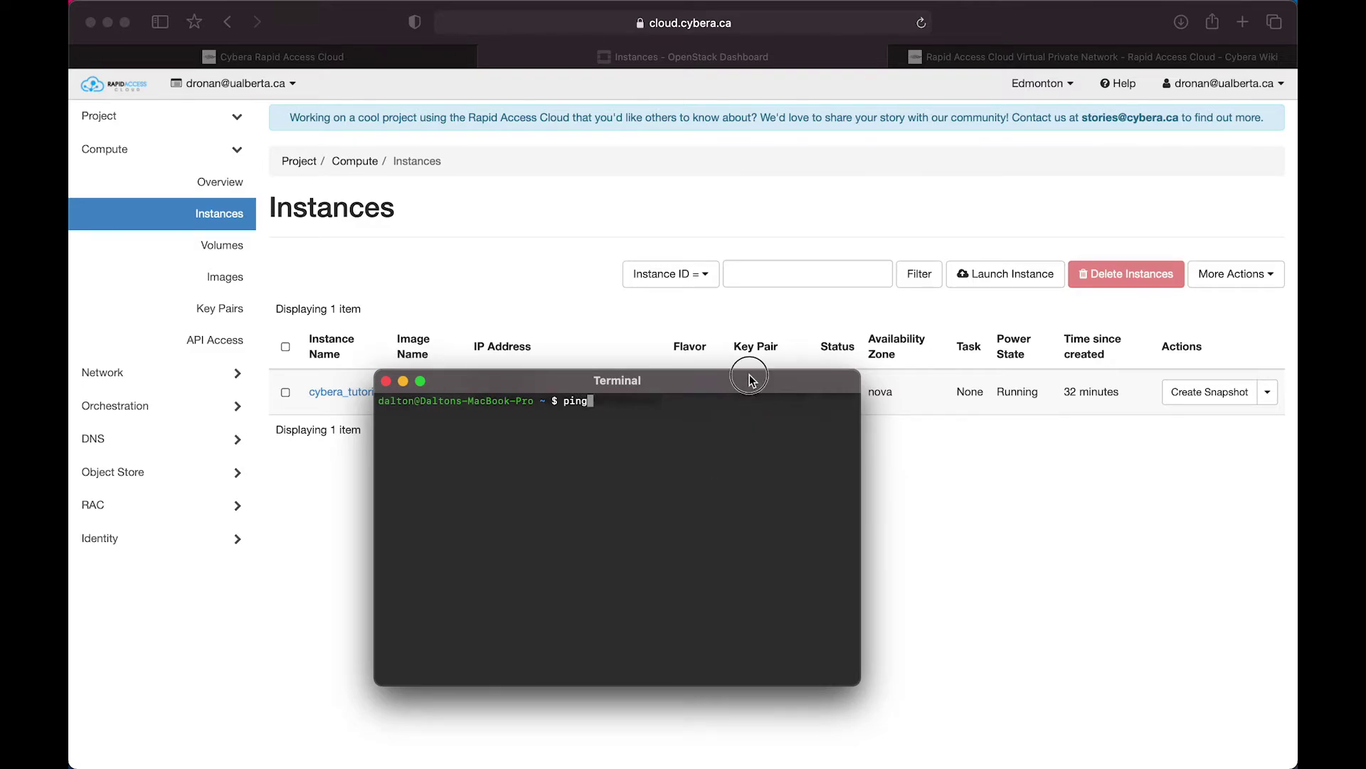
drag(752, 380, 740, 436)
text(10)
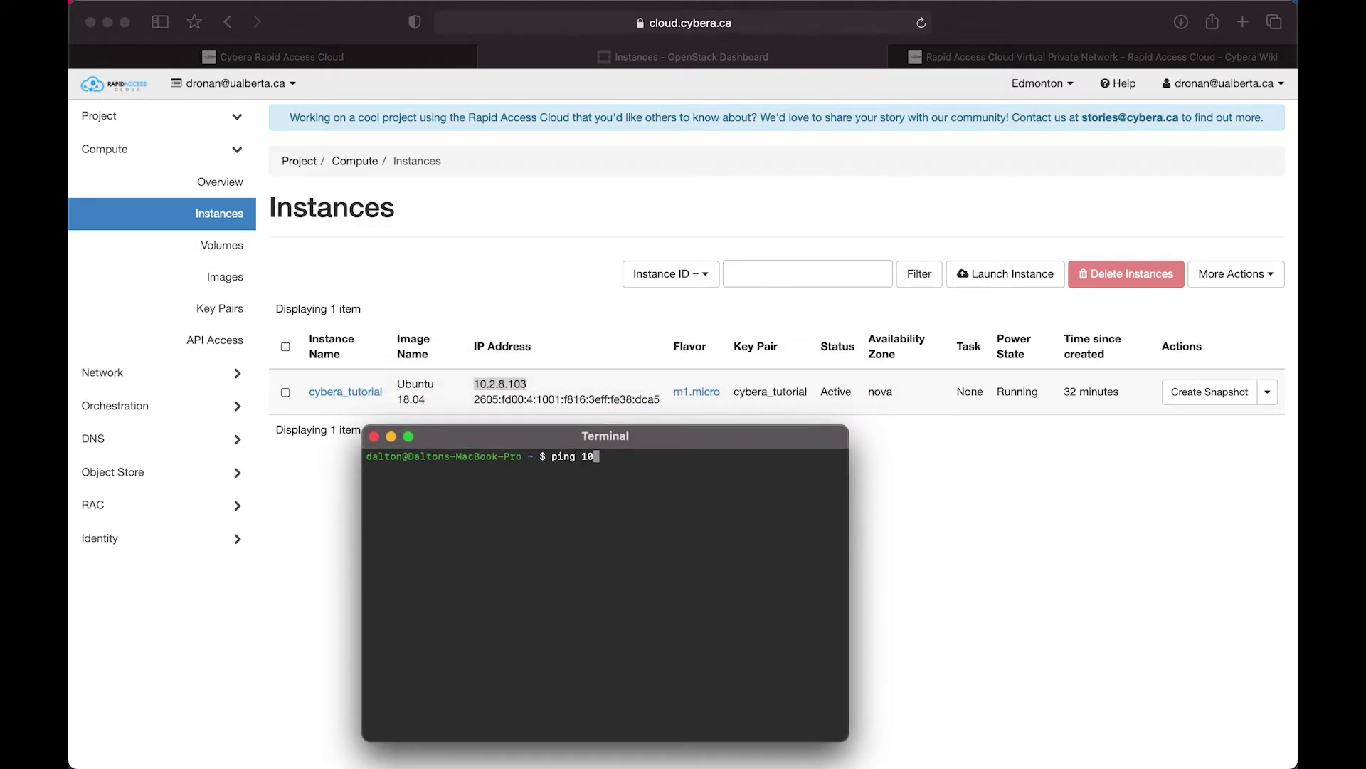
text(.2.8.103)
key(Return)
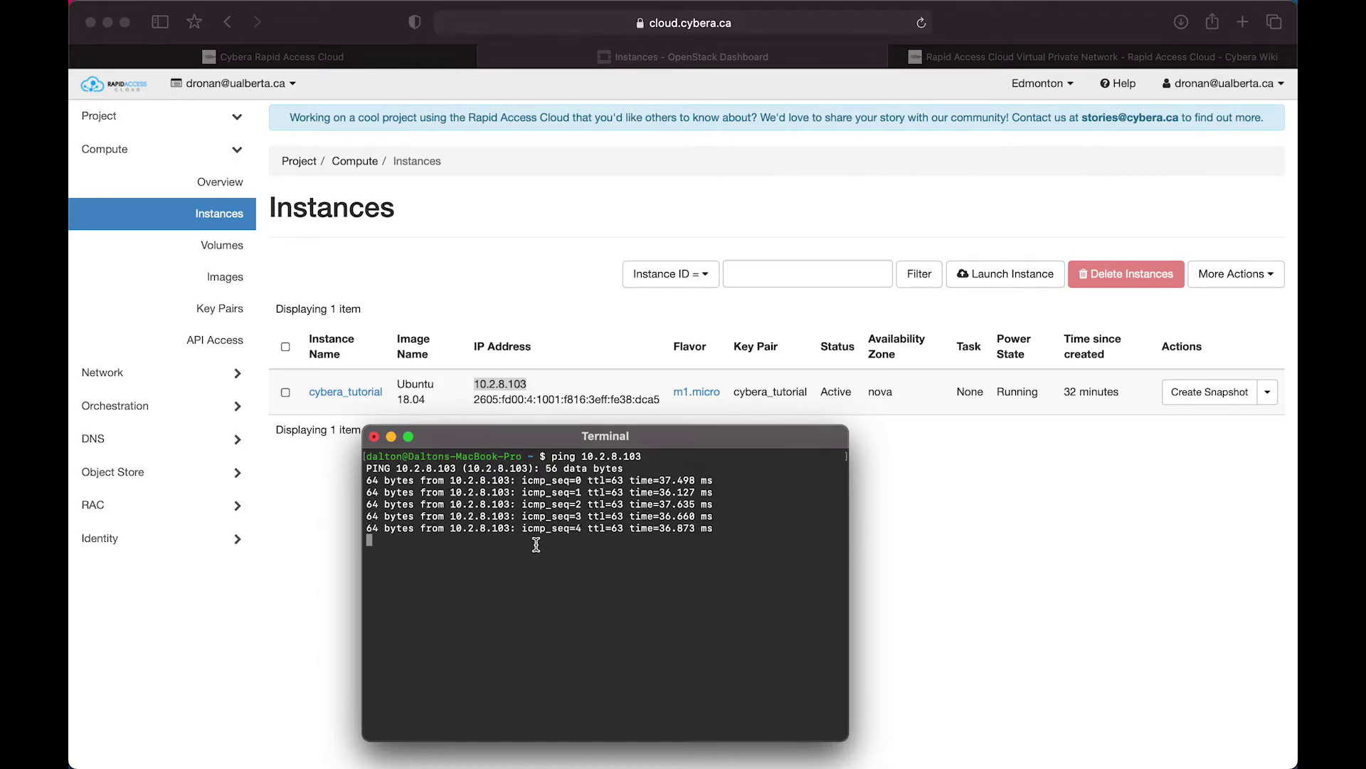
text(ç)
key(ctrl+c)
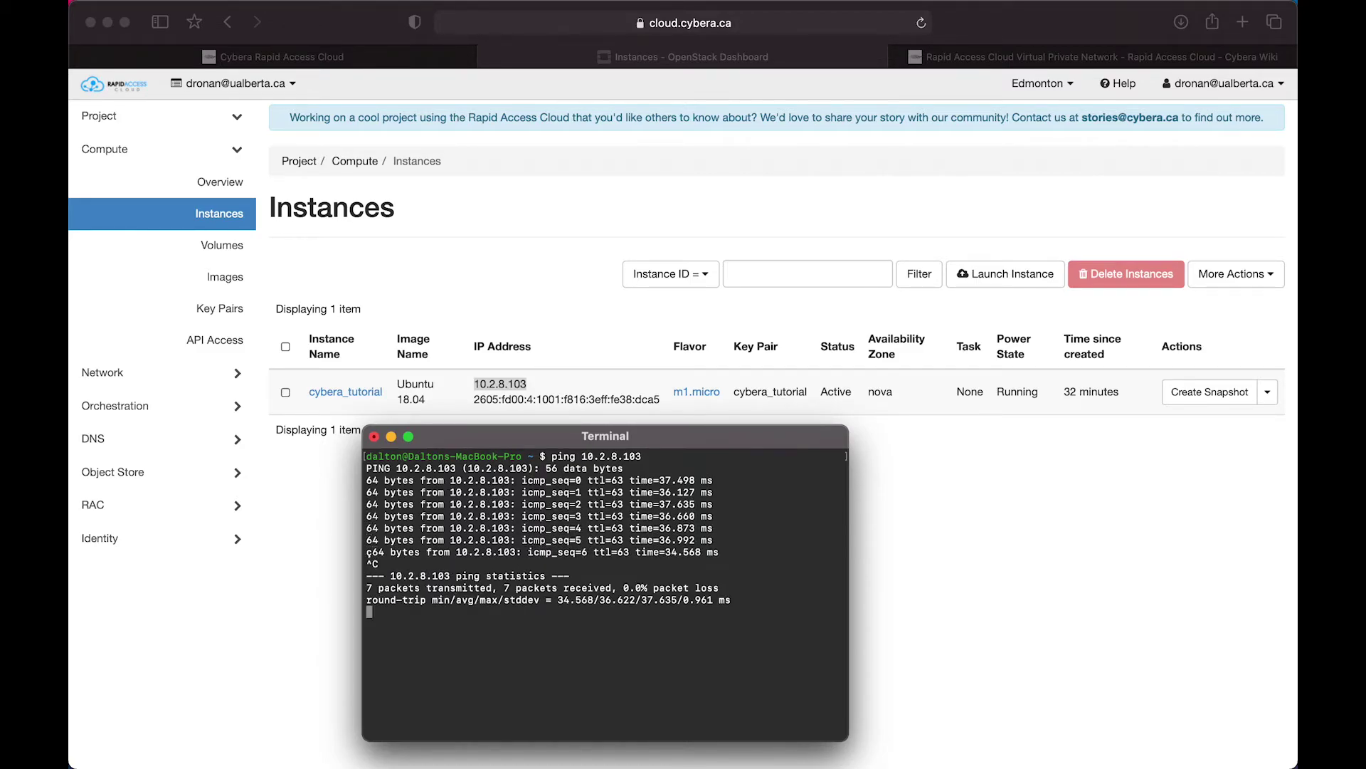
key(super+k)
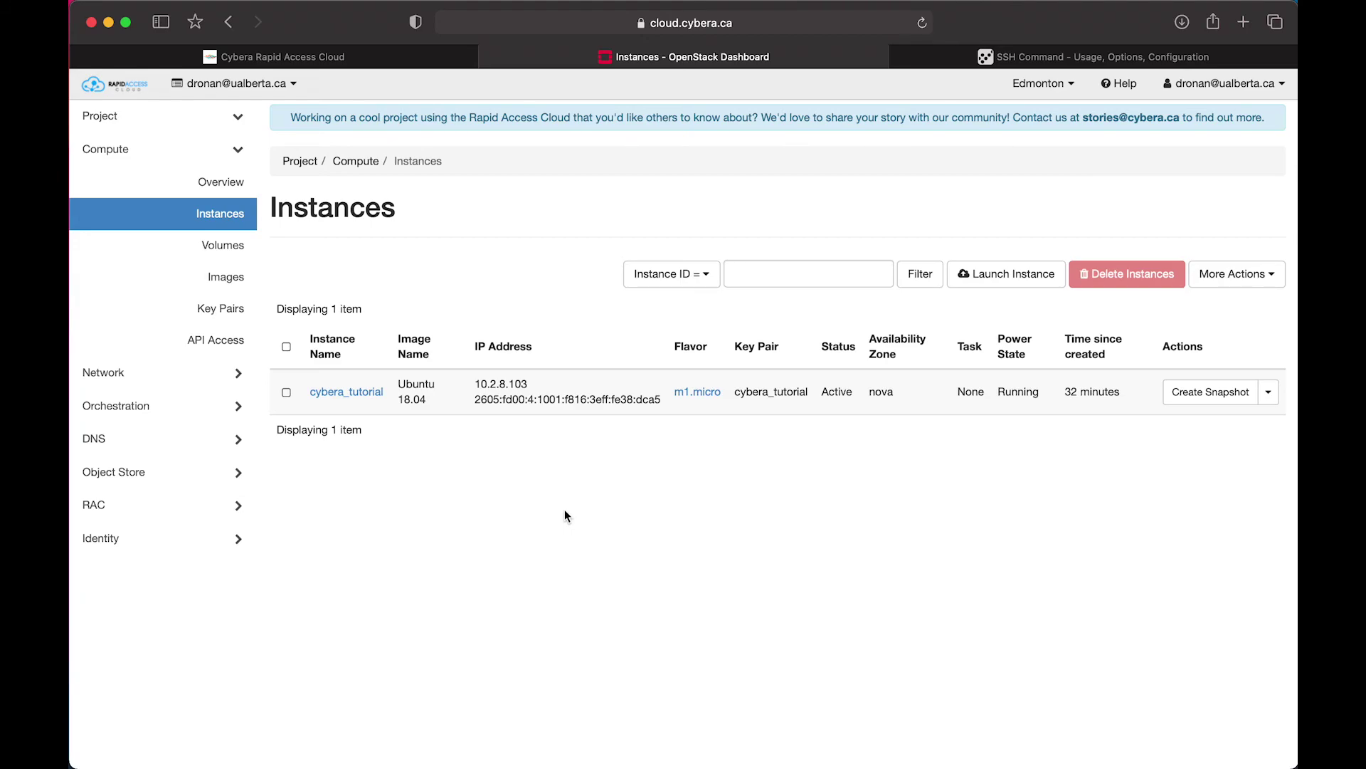
Step: Begin an ssh command in Terminal with the cybera_tutorial.pem key file from the .ssh folder and the ubuntu user
key(super+Tab)
text(ssh -i)
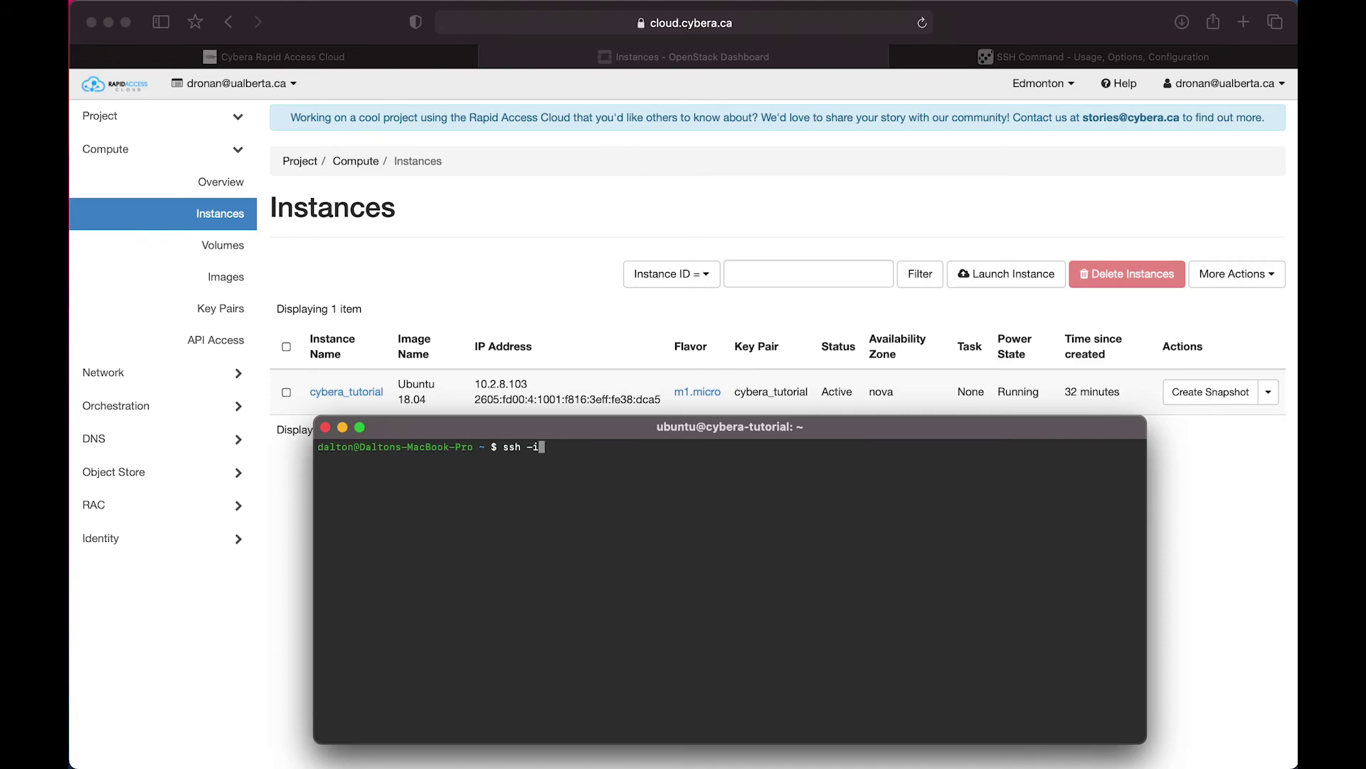
text(/Users/dalton/.ssh/cybera_tutorial.pem)
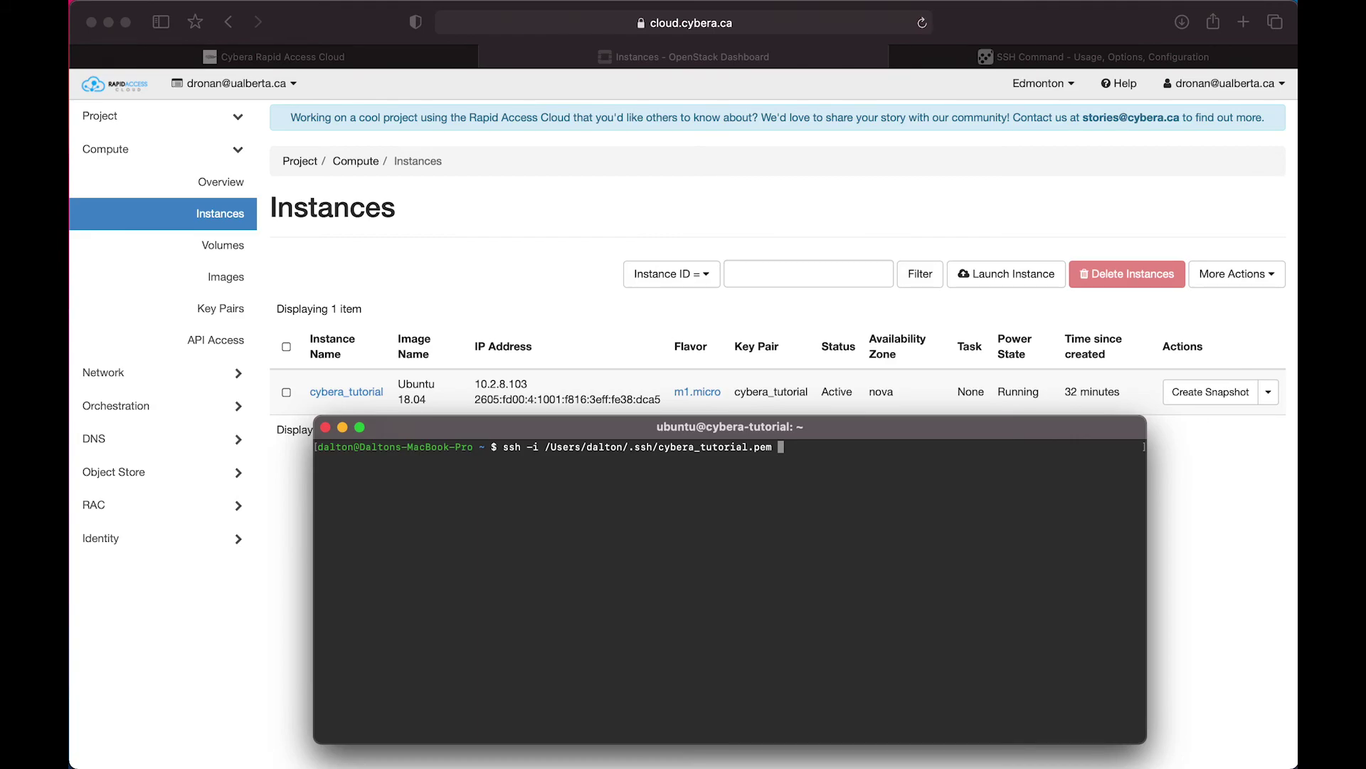
text(ubuntu@)
Step: Copy the instance's IPv6 address 2605:fd00:4:1001:f816:3eff:fe38:dca5 into the ssh command as the host and connect
click(556, 398)
drag(647, 402, 476, 397)
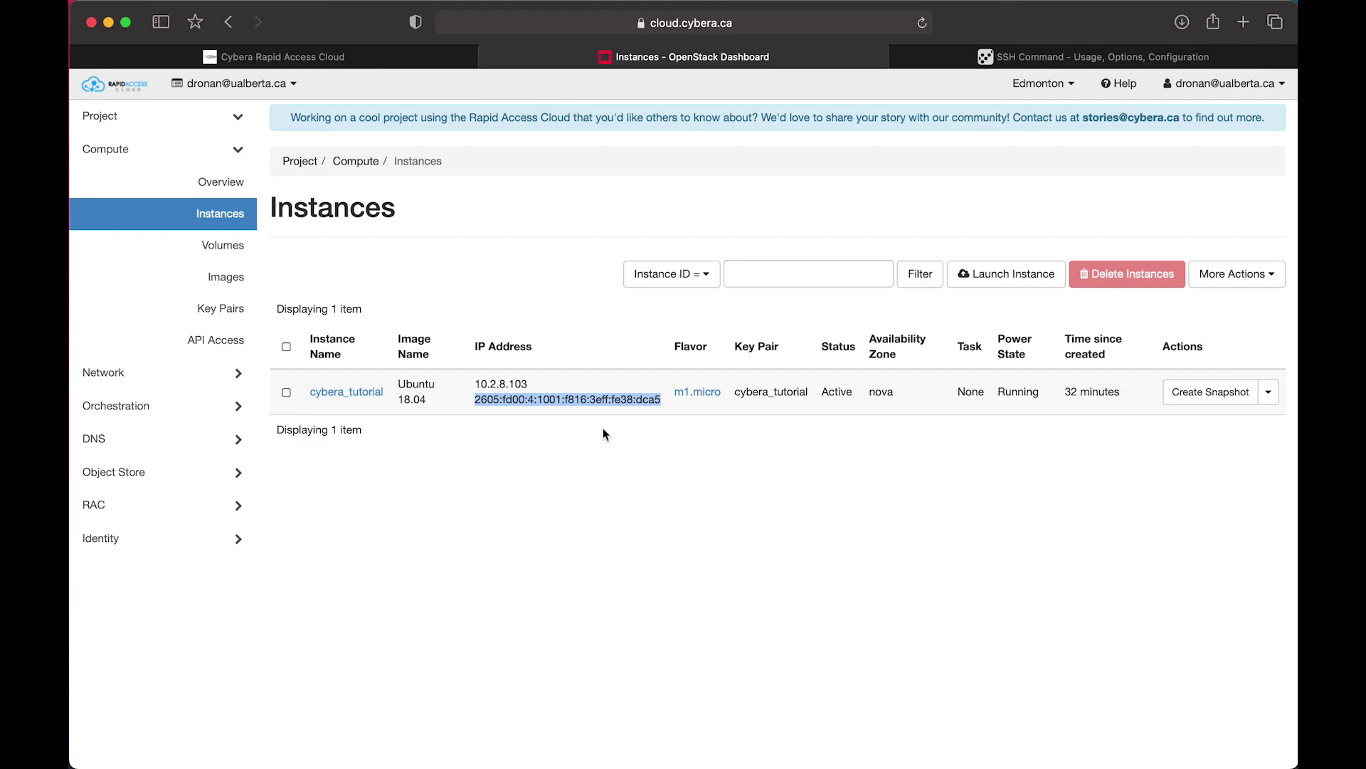
drag(527, 382, 464, 381)
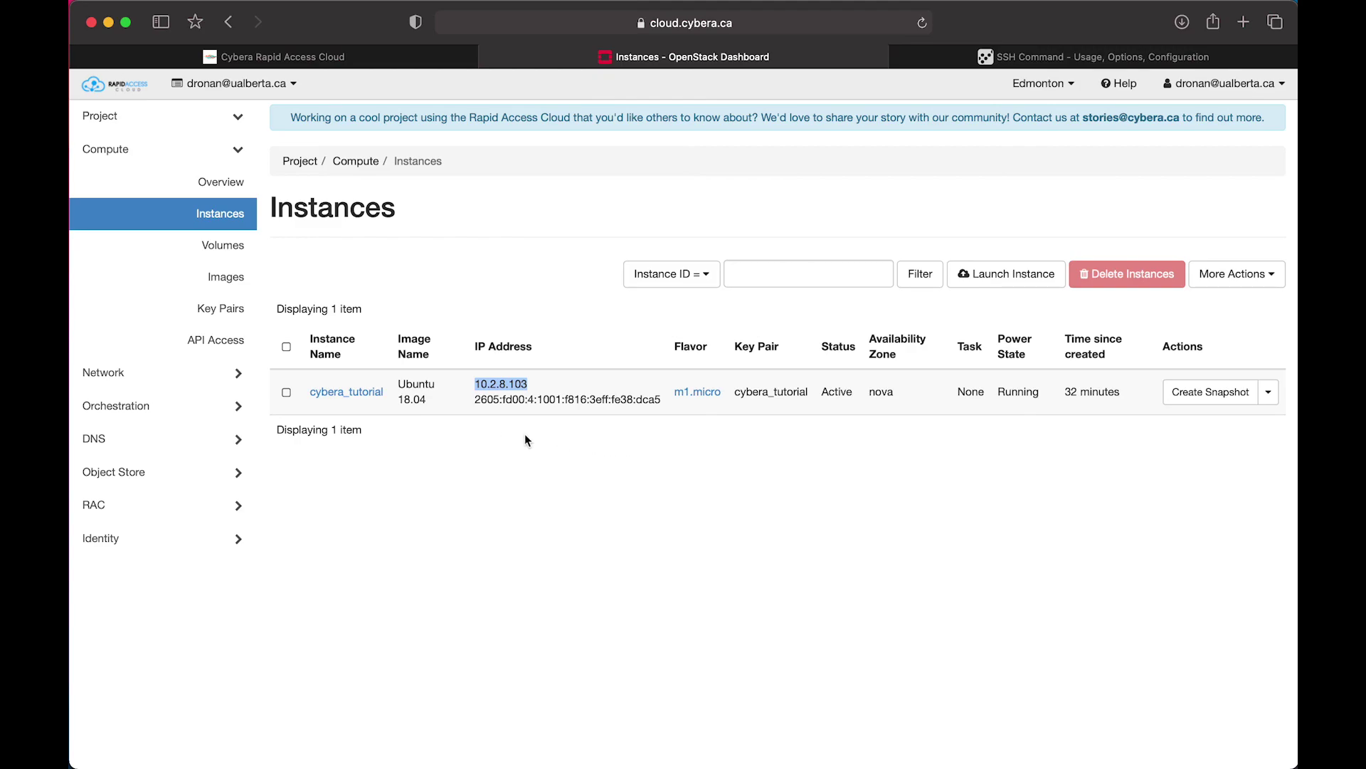
drag(657, 401, 476, 401)
key(super+Tab)
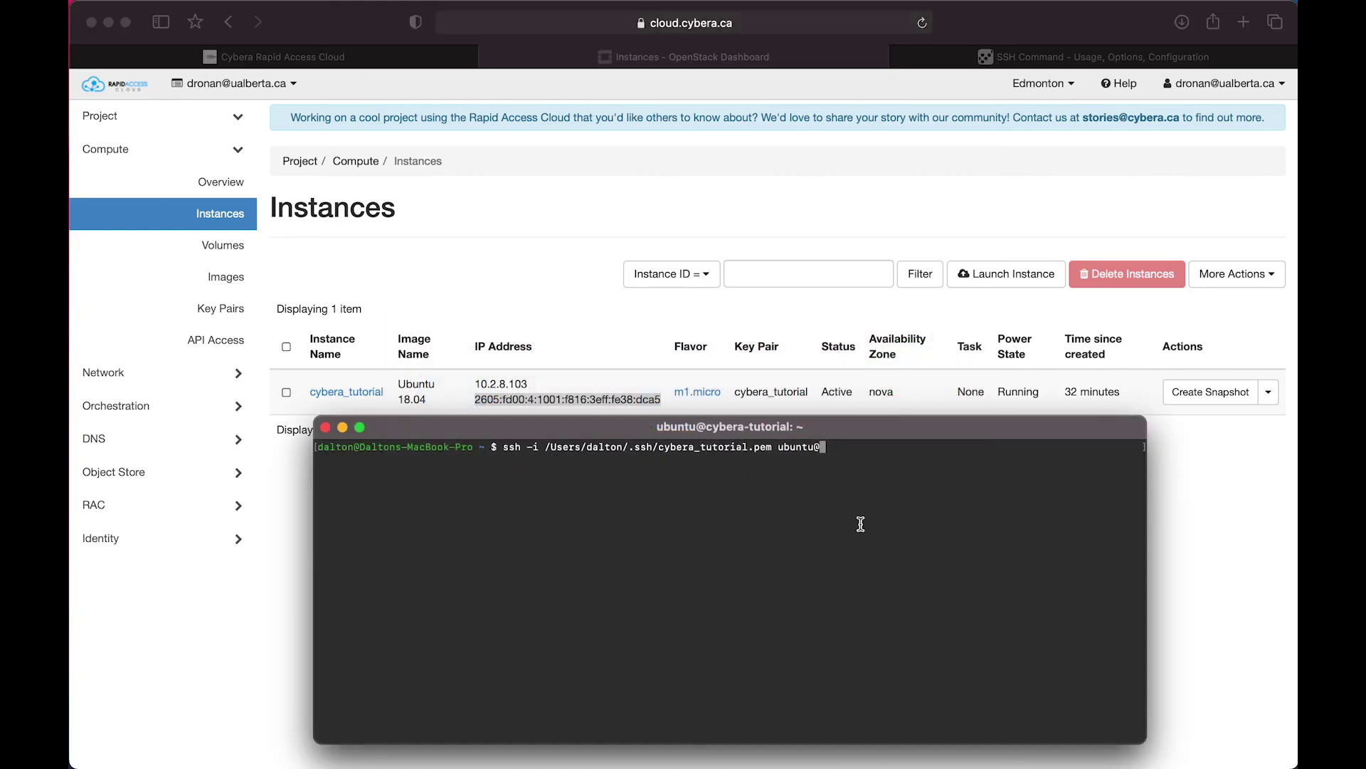
key(super+v)
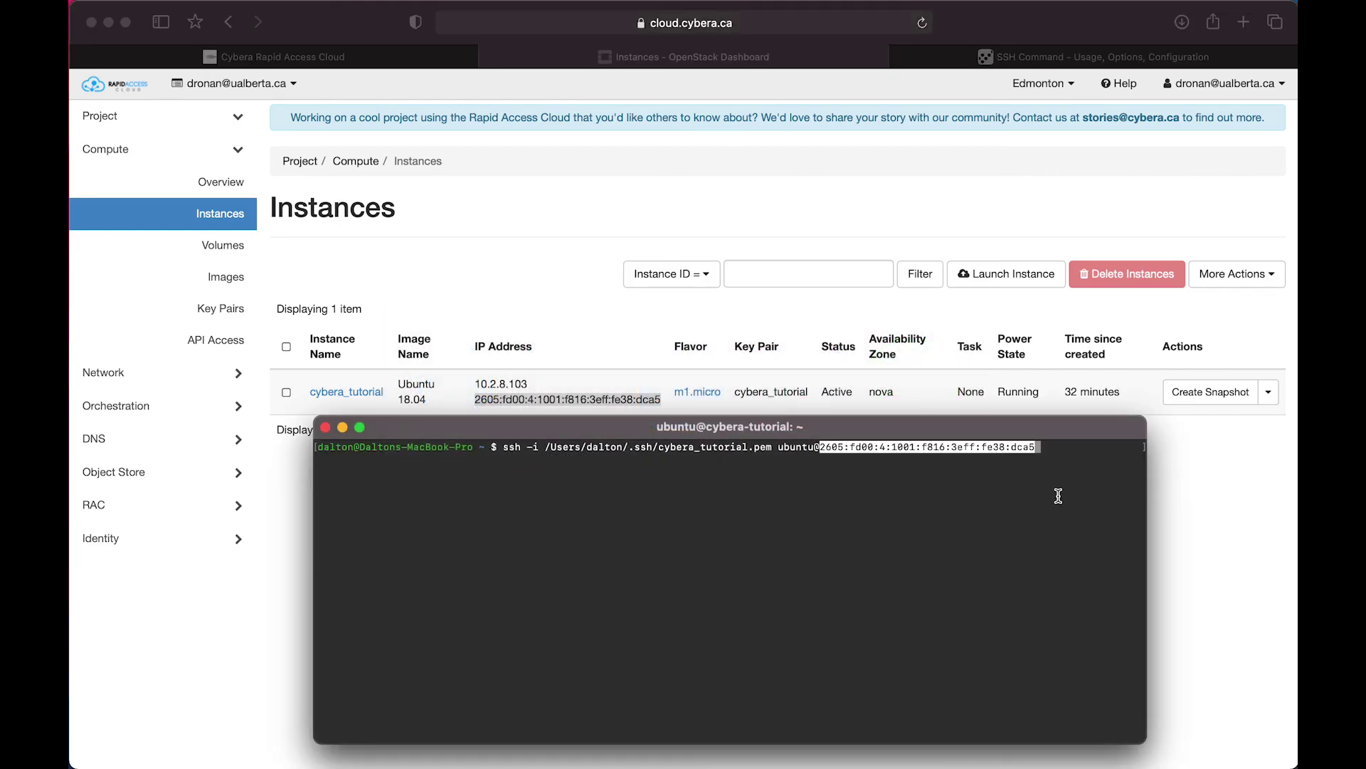
key(Return)
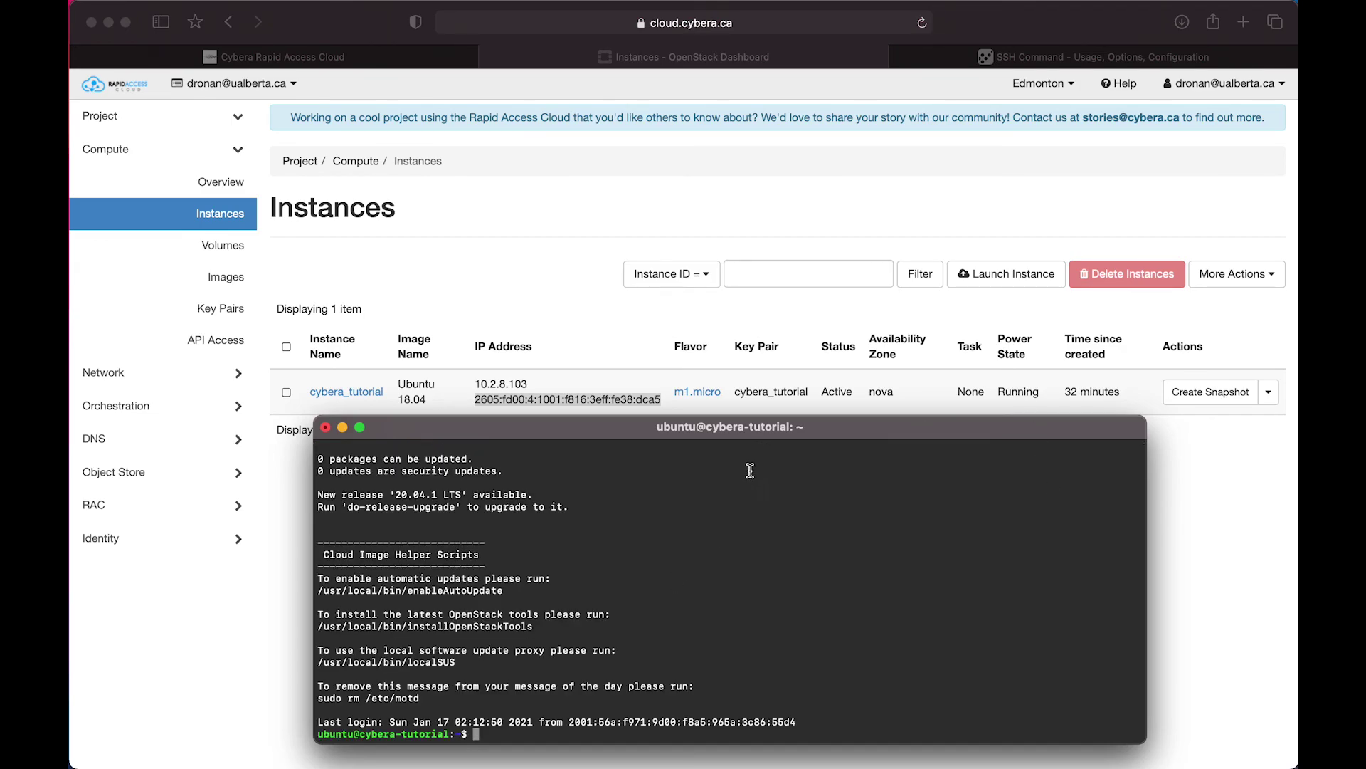
Step: Create a directory named work on the instance and change into it
drag(834, 429, 834, 301)
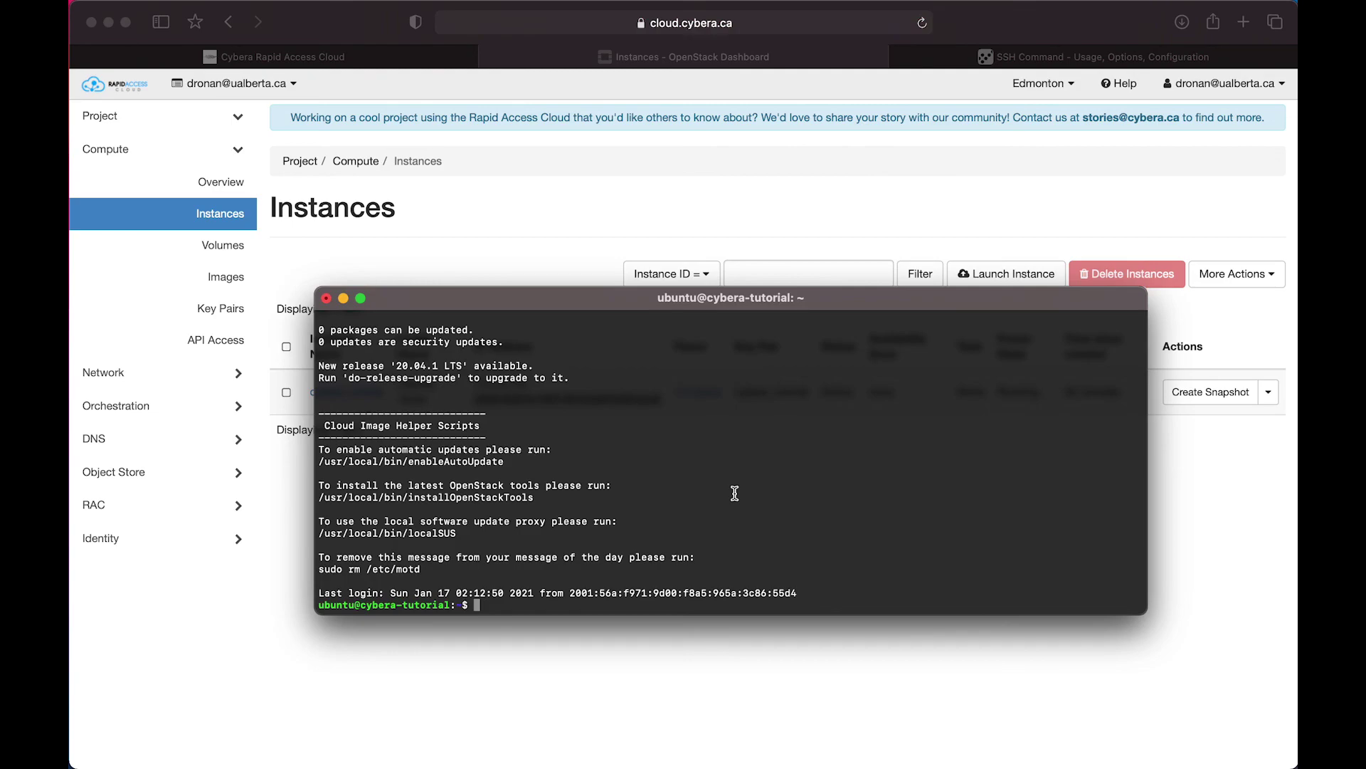
text(mkdir work)
key(Return)
text(cd work/)
key(Return)
Step: Open a new file named hello.py in vim inside the work directory
text(vim)
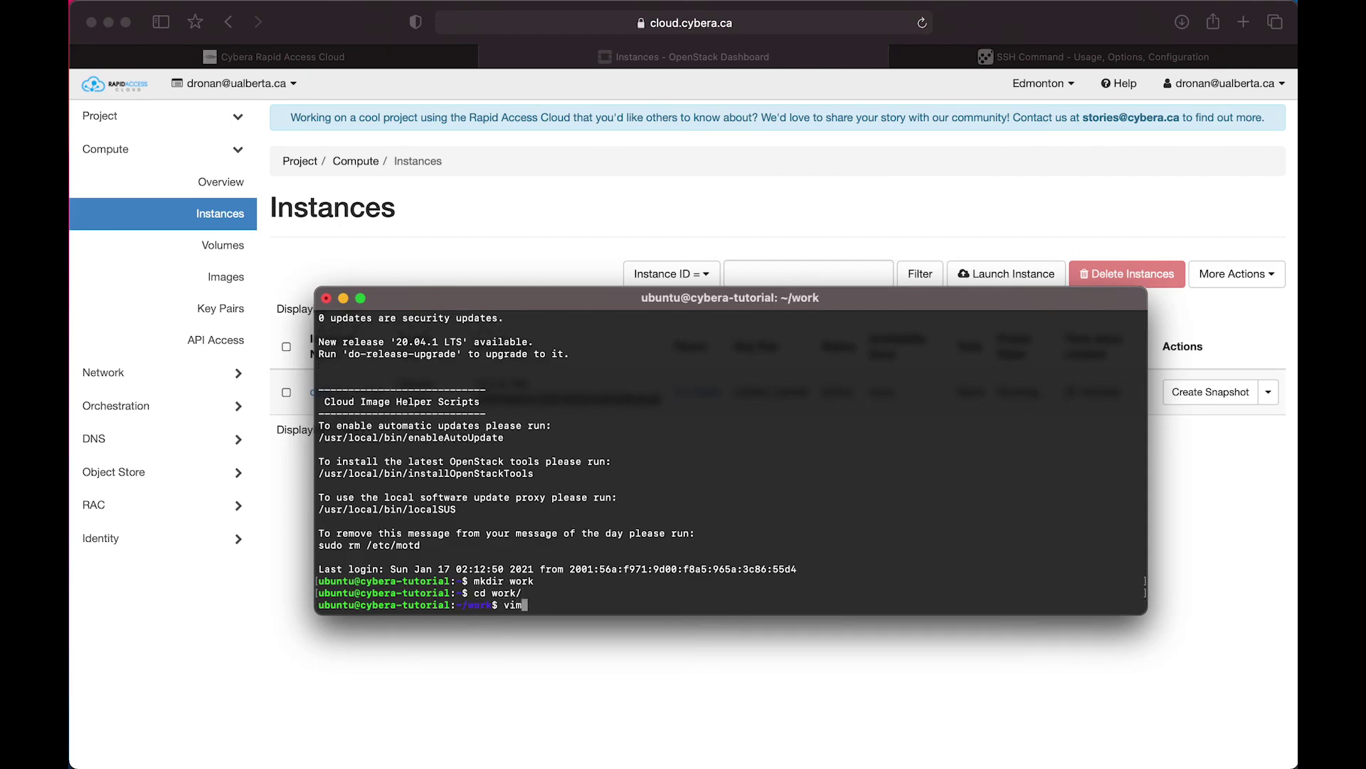
text( hello.py)
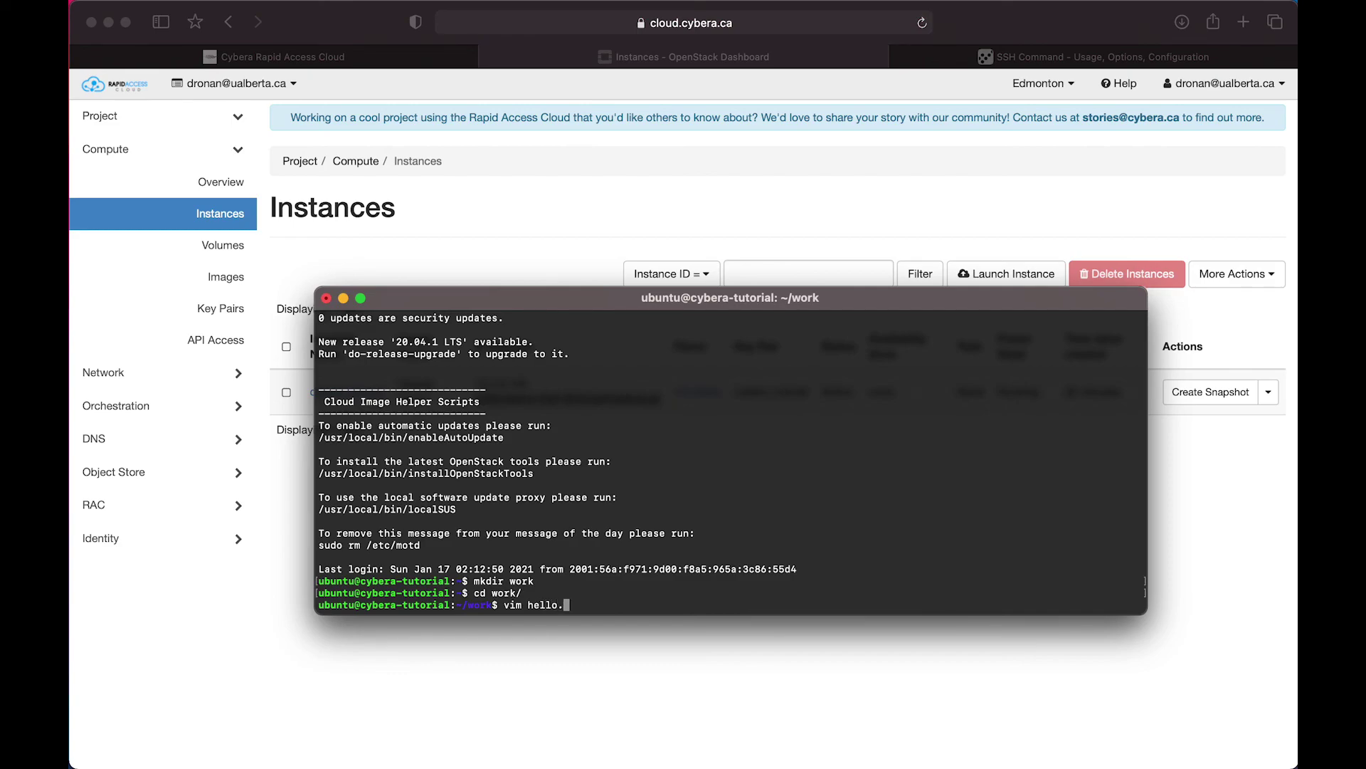